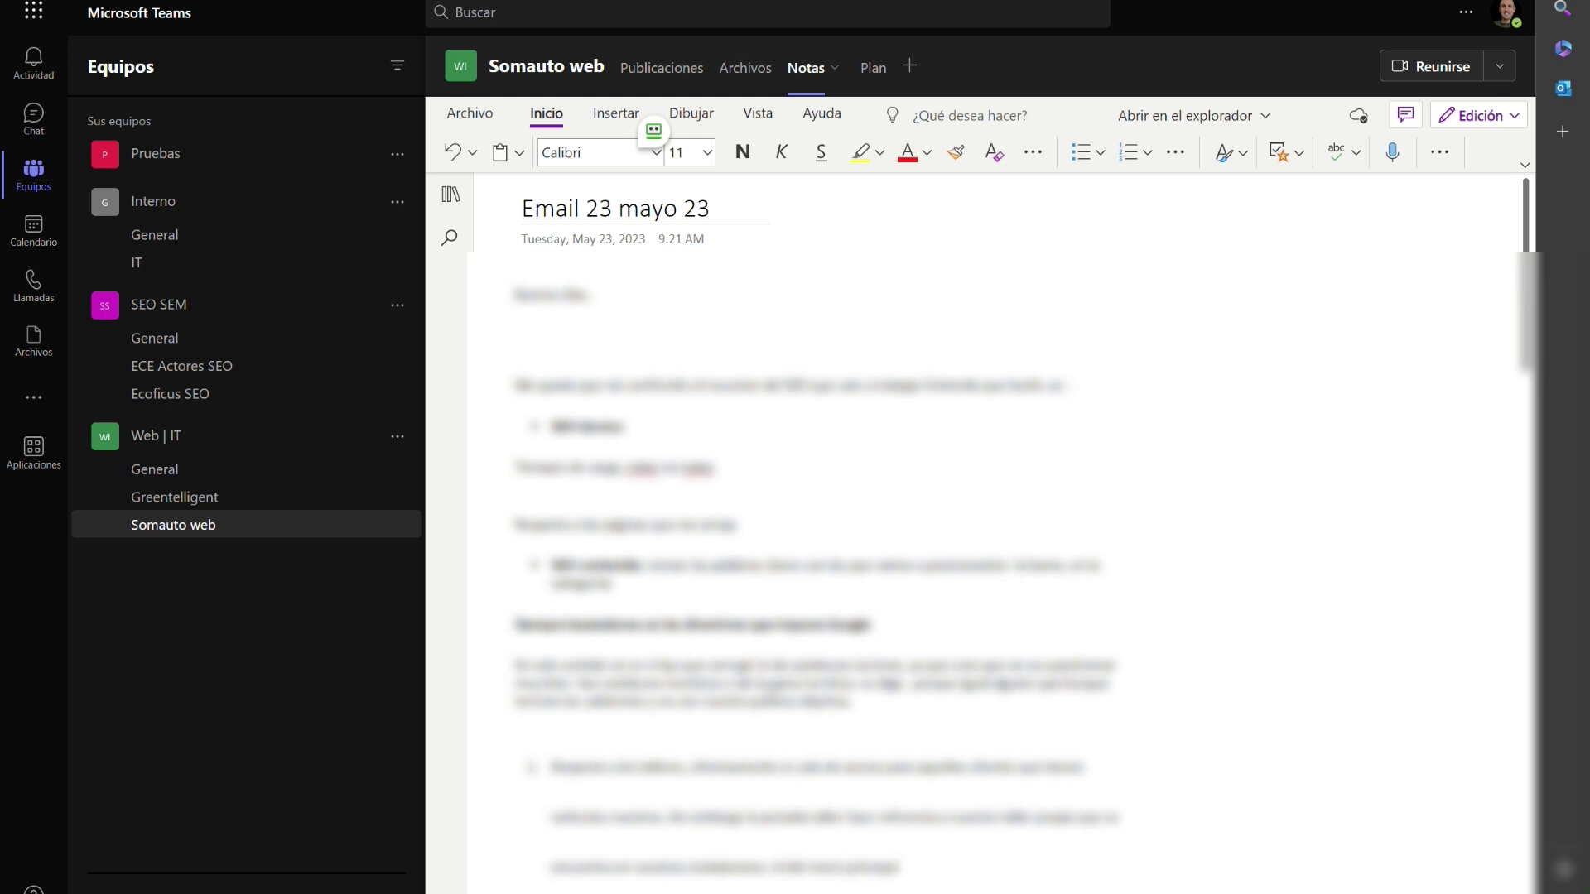
Paste the email body and, below the signature, its header lines into the Email 23 mayo 23 note.
key(ctrl+v)
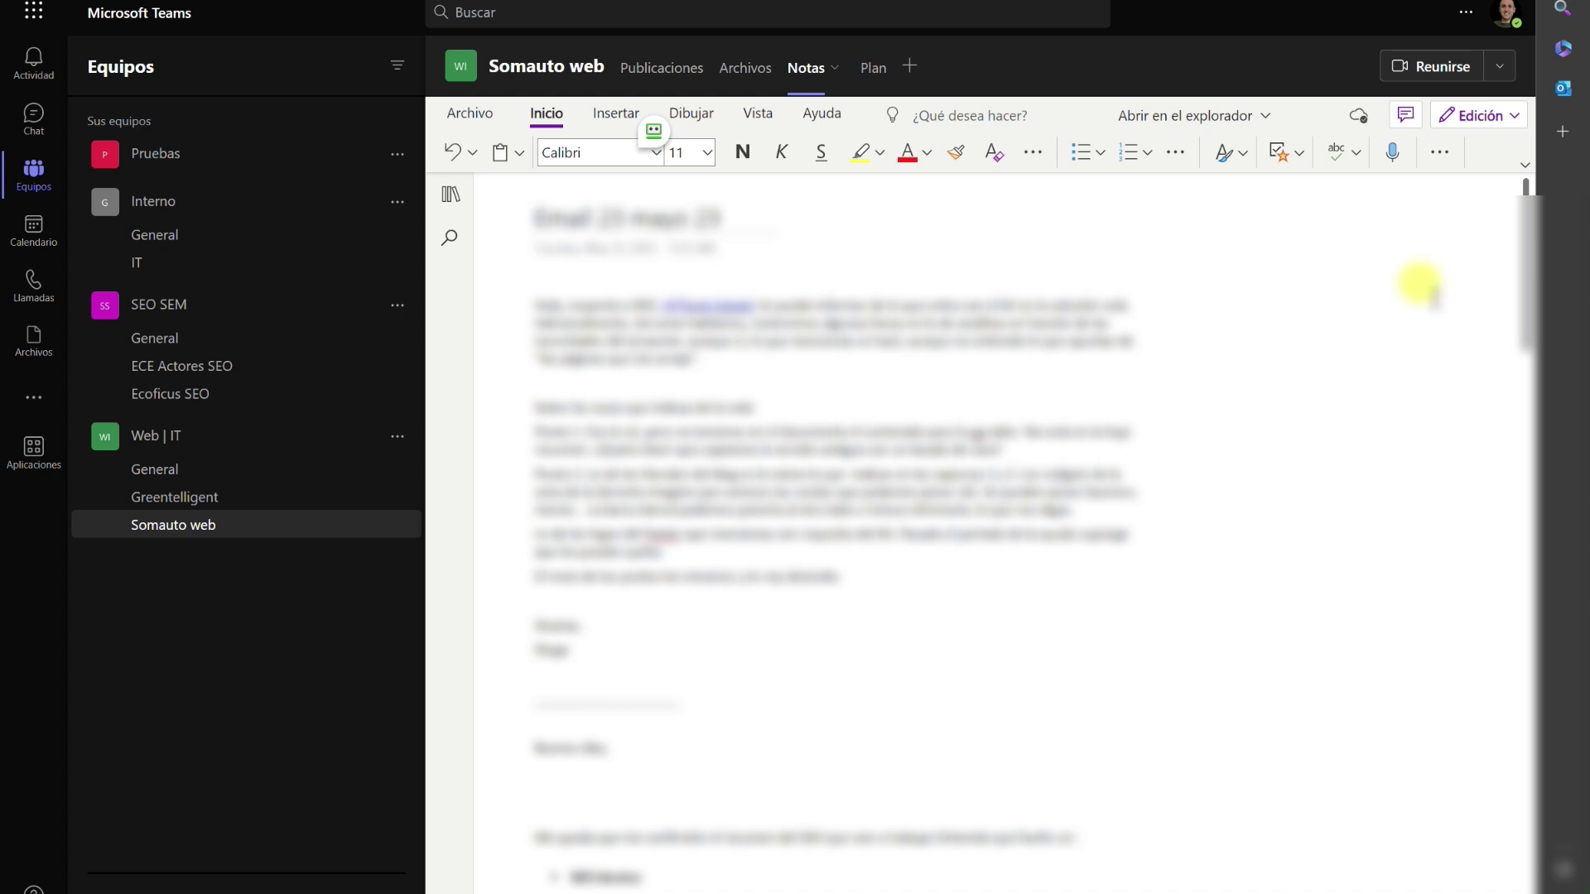
click(590, 672)
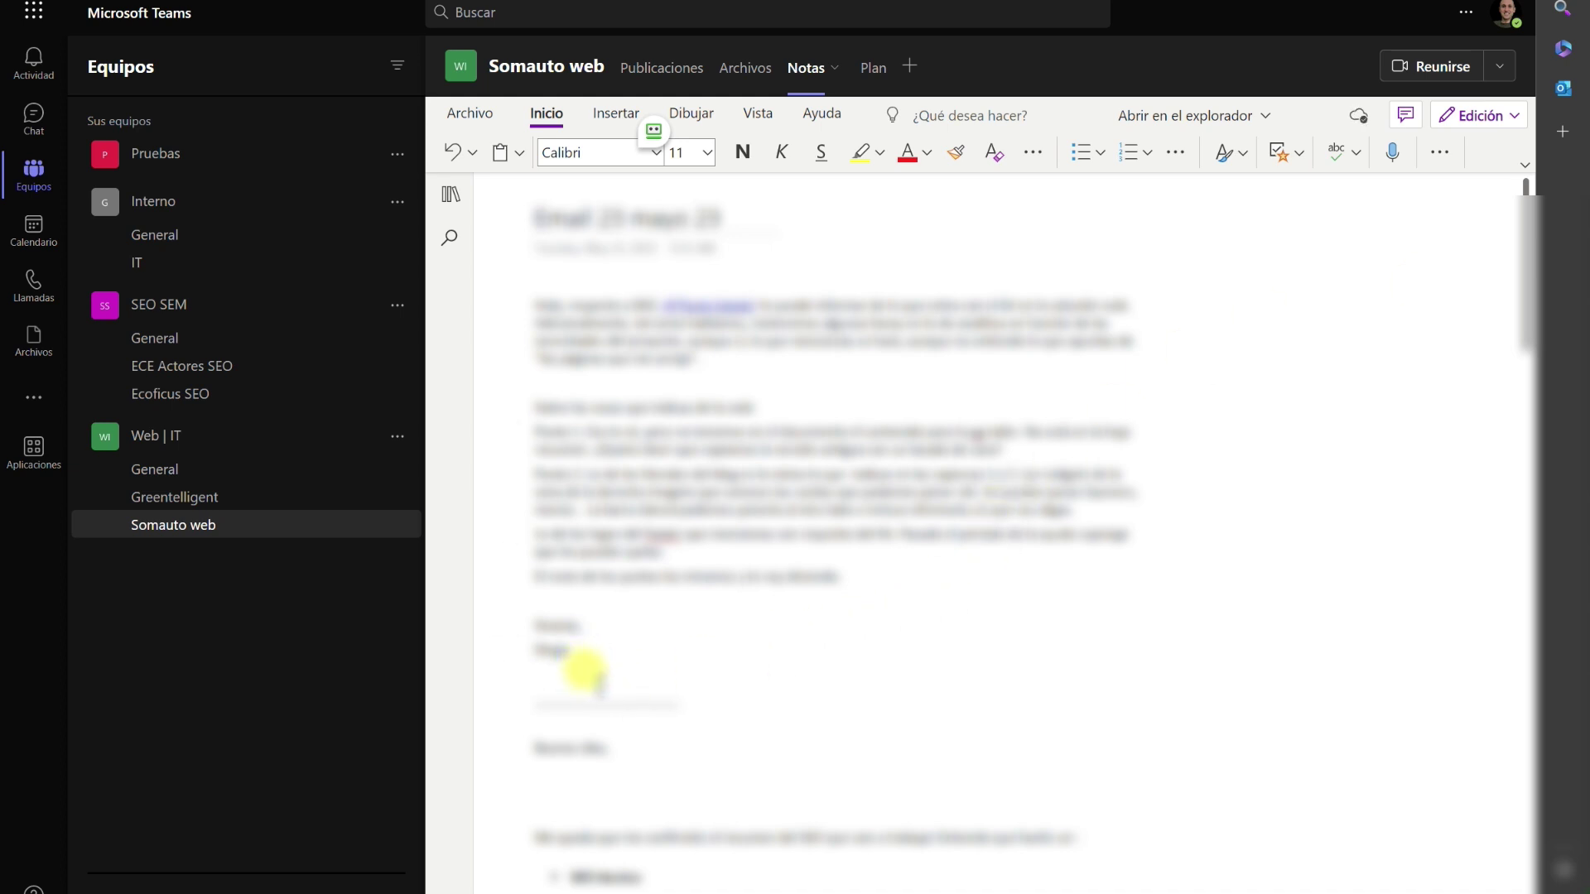
key(ctrl+v)
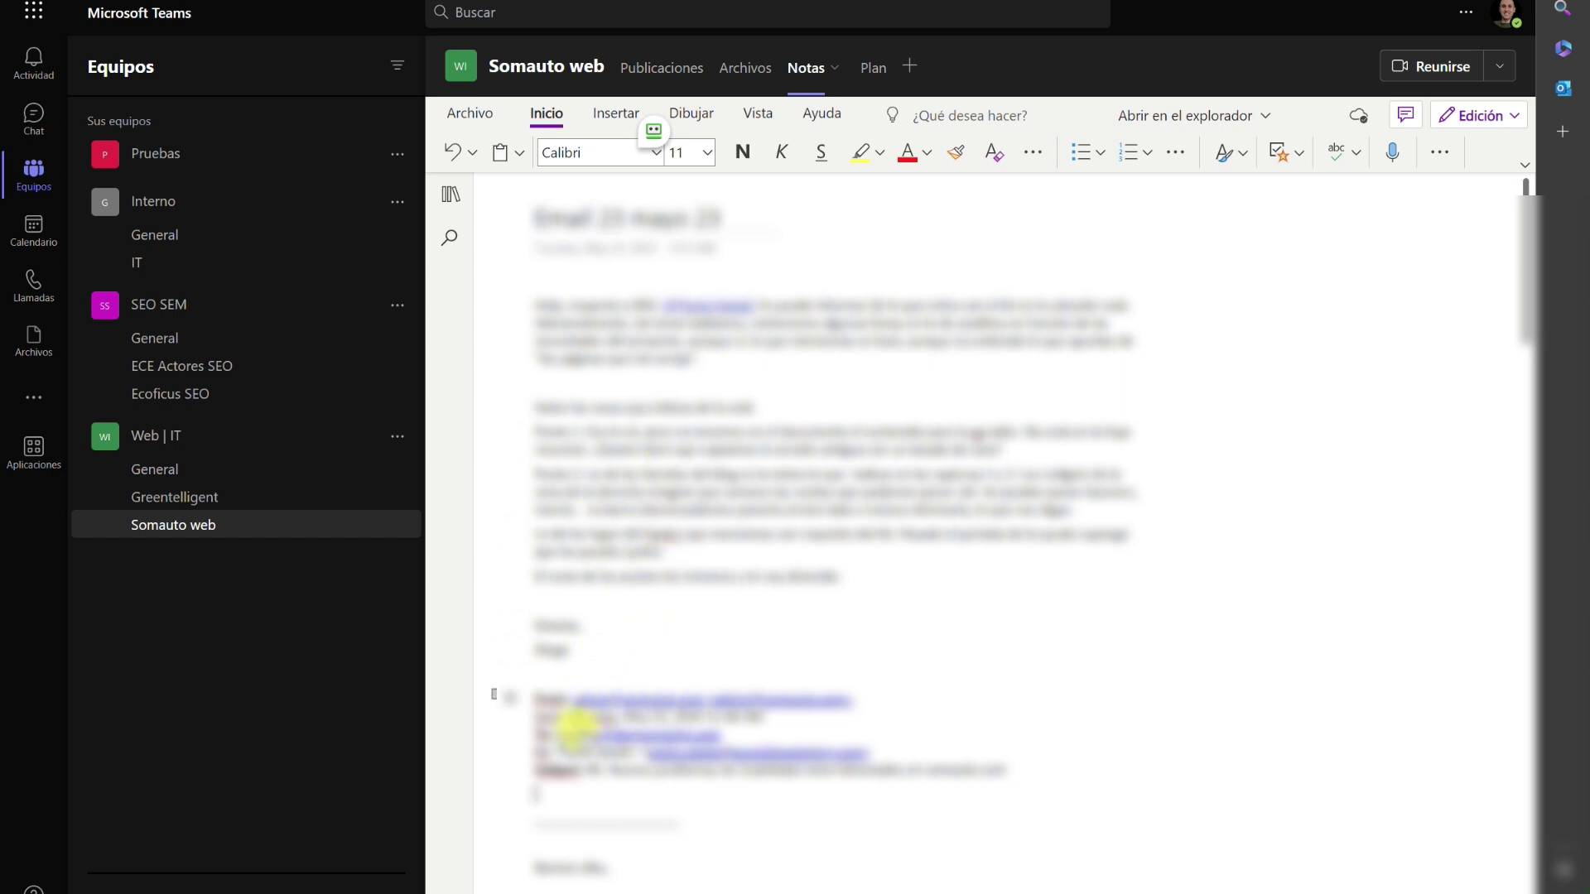
scroll(671, 745, down, 5)
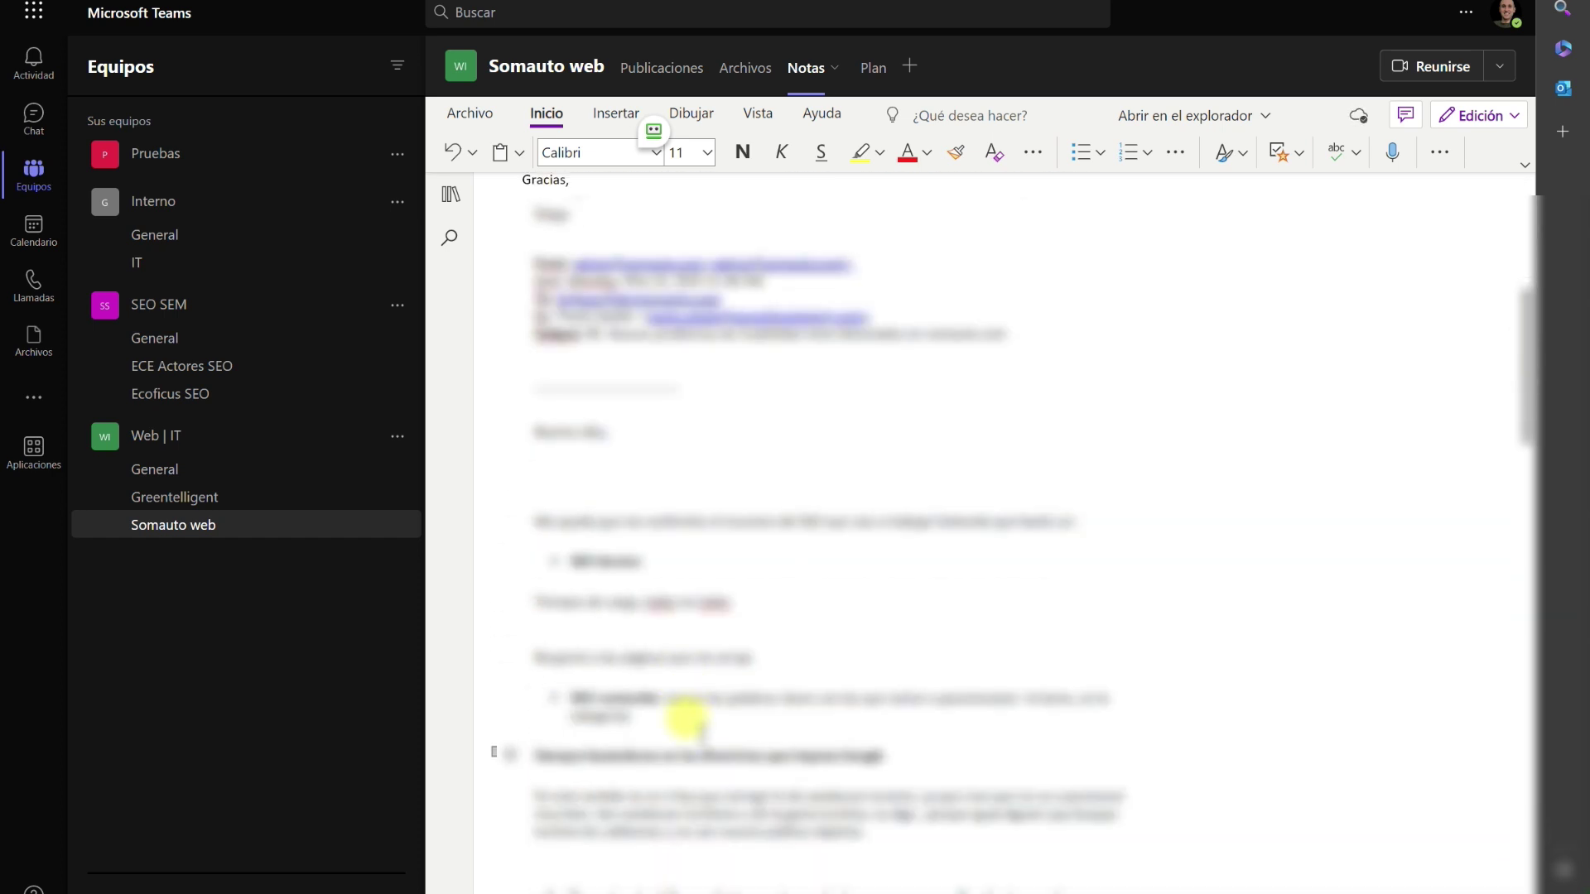
scroll(695, 729, down, 10)
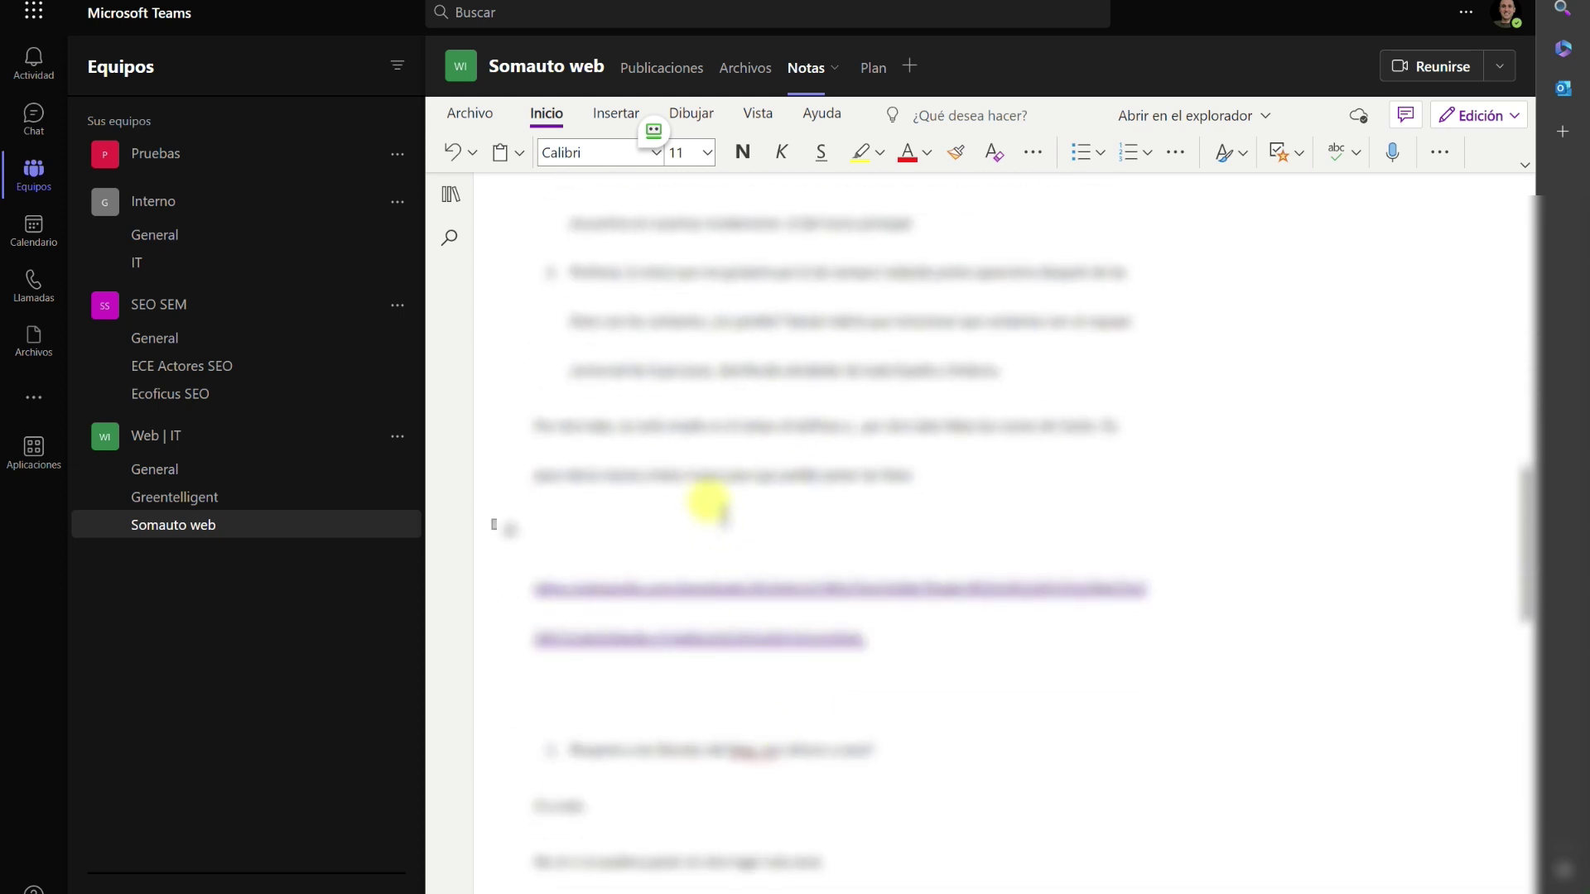
scroll(710, 509, up, 15)
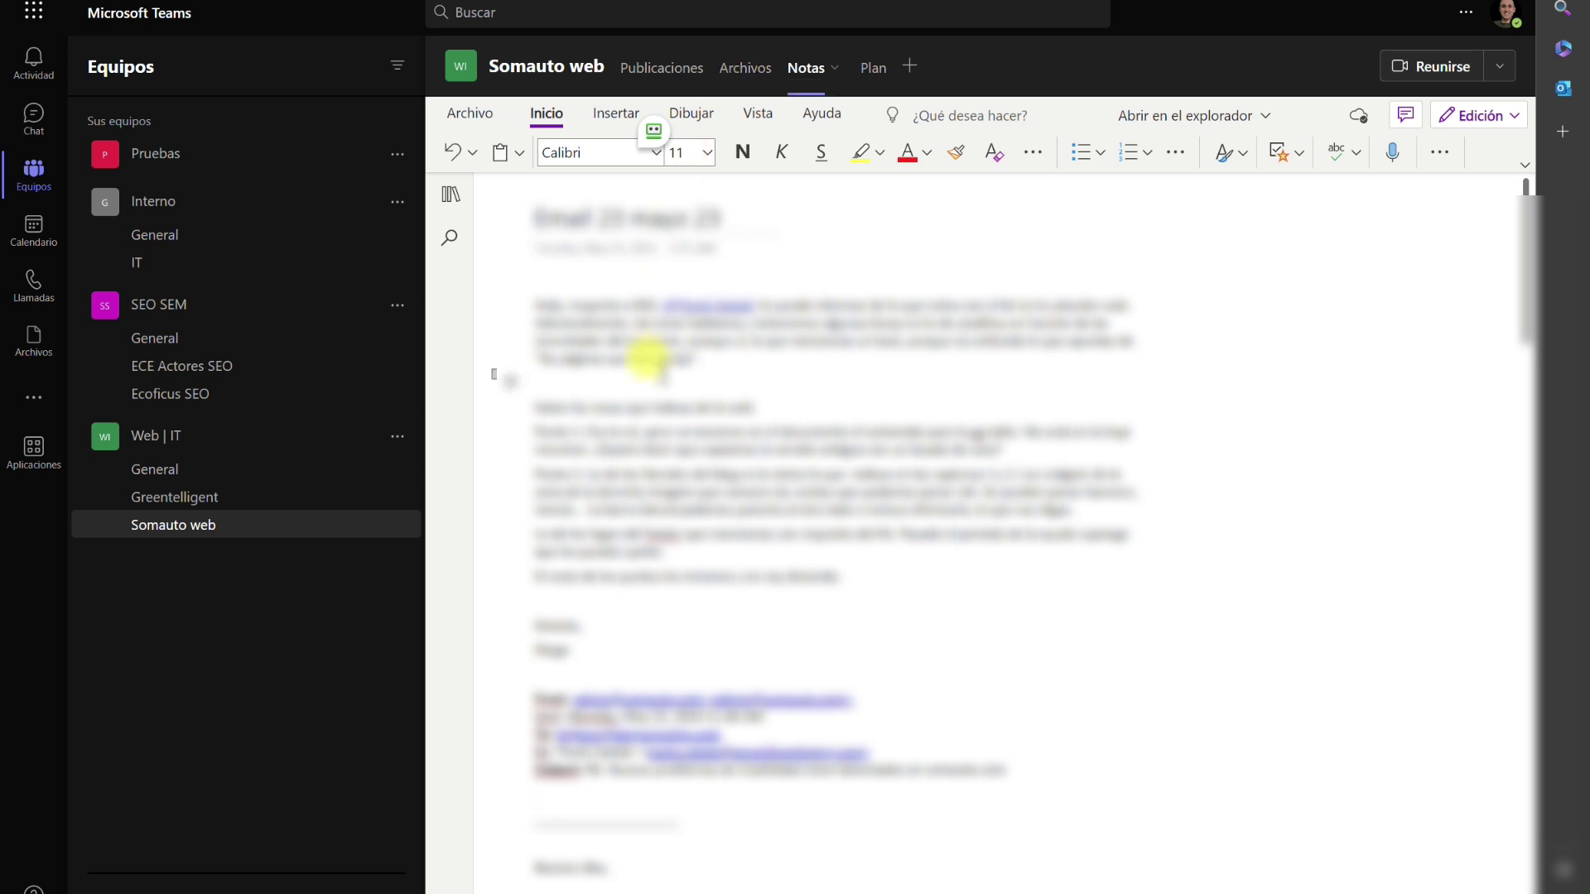
scroll(673, 430, down, 5)
scroll(663, 427, down, 6)
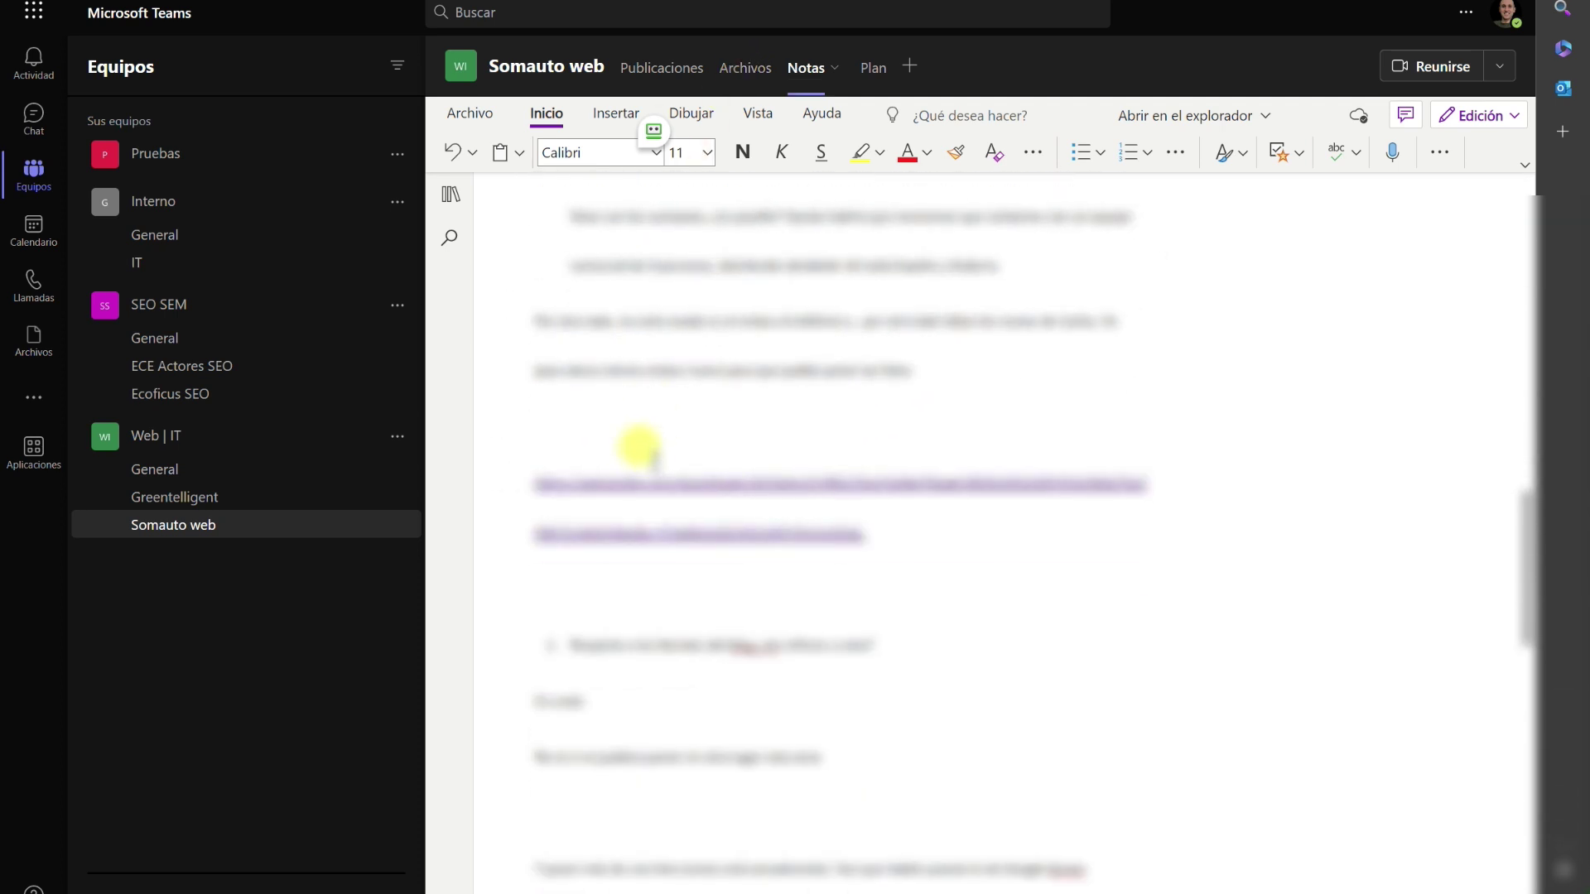
Go to the Somauto web channel's empty Archivos document library.
click(686, 484)
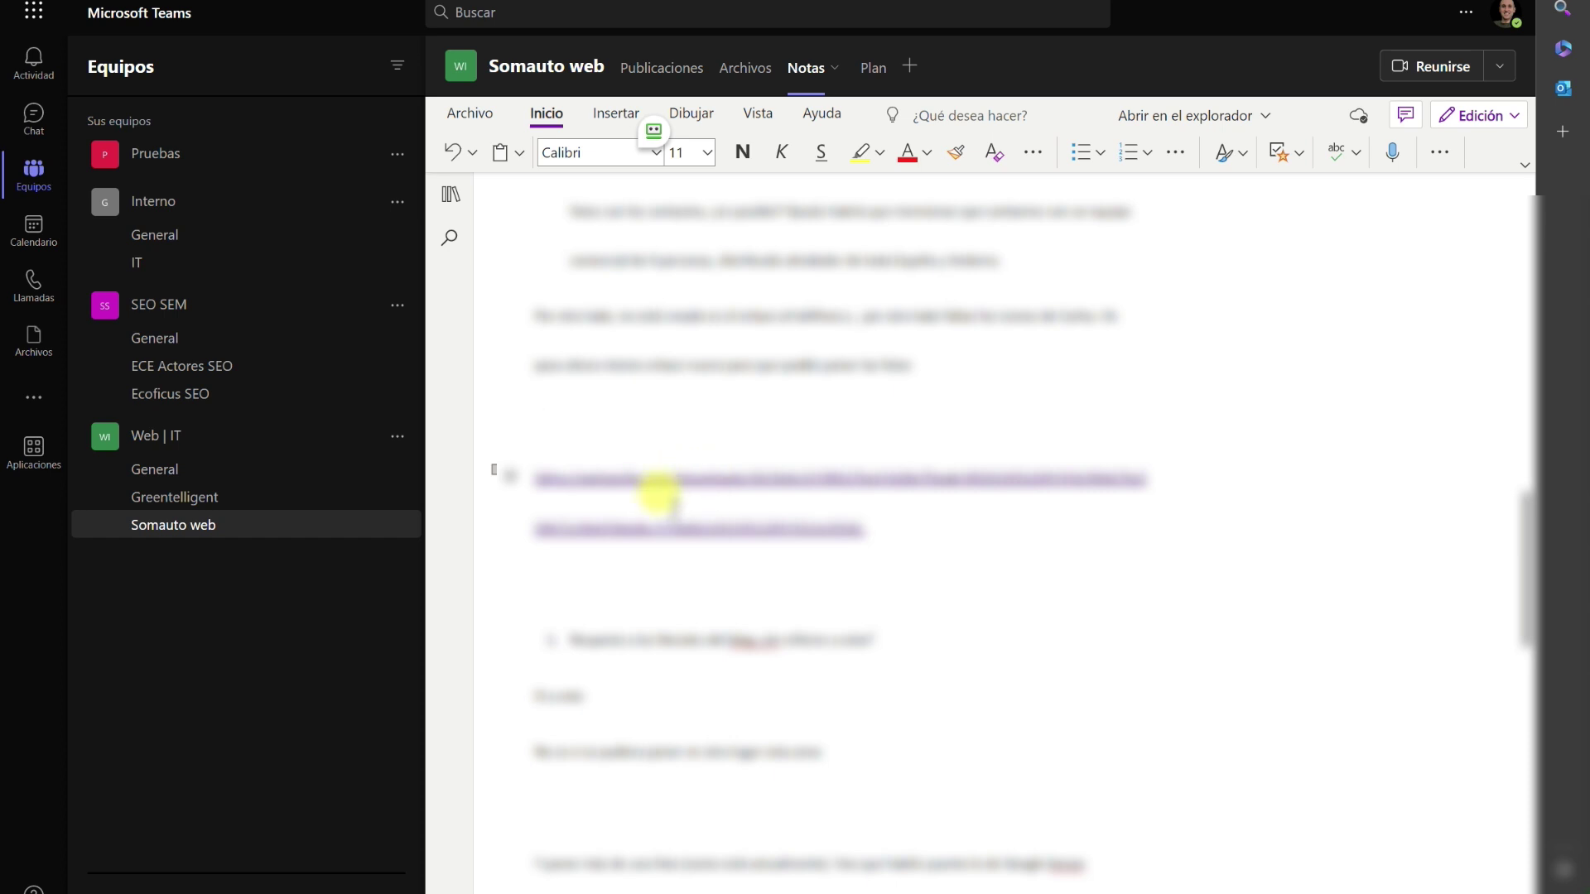
scroll(720, 281, up, 10)
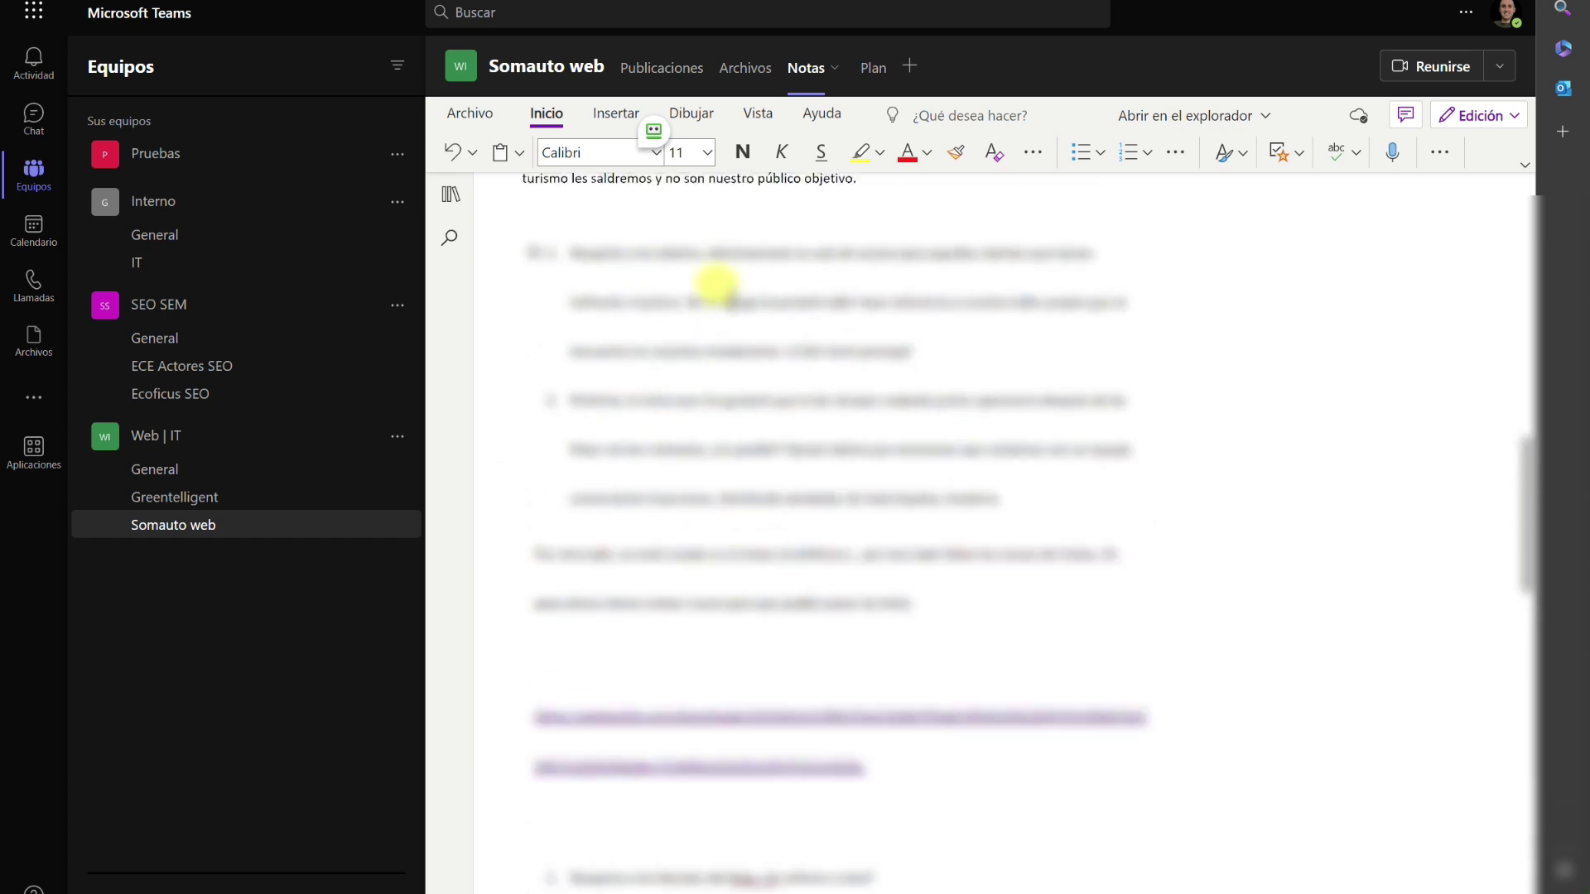
click(737, 70)
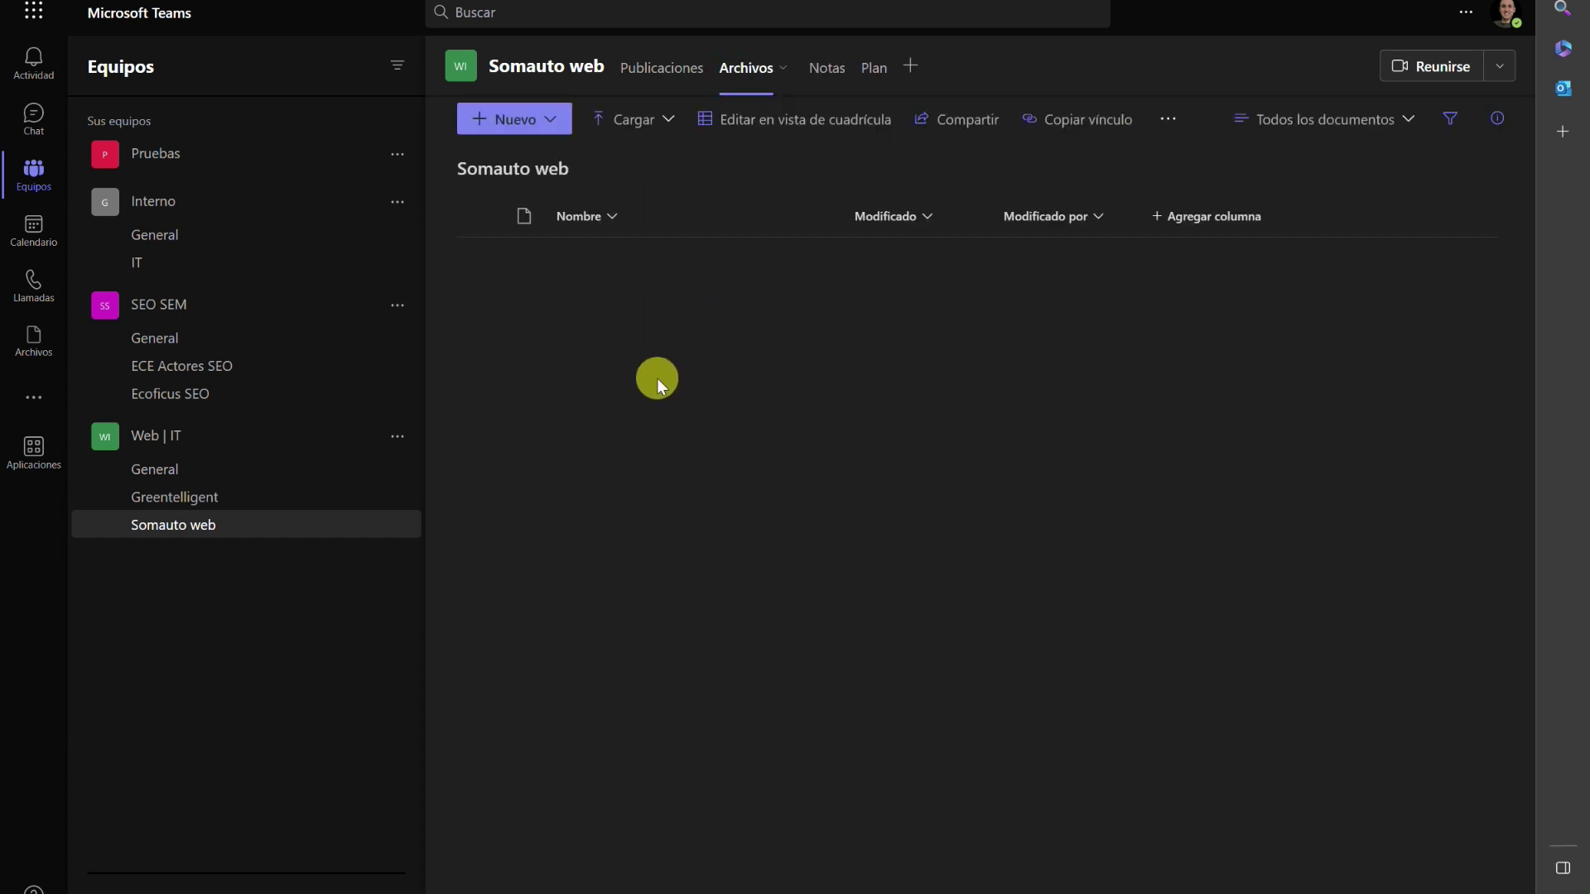
Rename the downloaded wetransfer folder to 'fotos equipo' in File Explorer.
key(alt+Tab)
drag(737, 134, 707, 420)
click(644, 582)
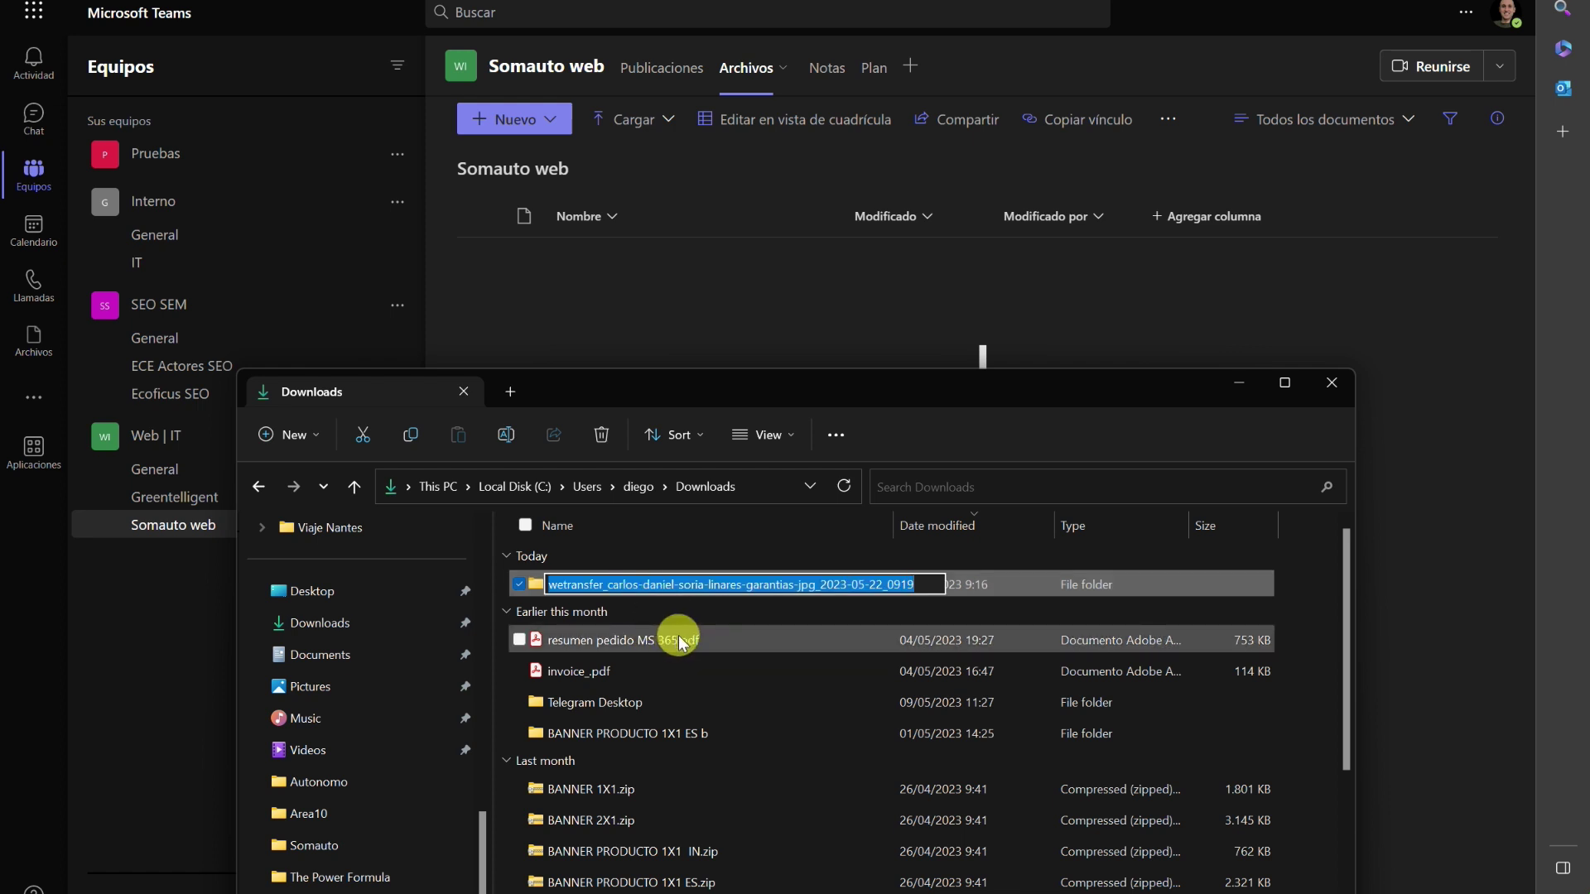
text(fotos equipo)
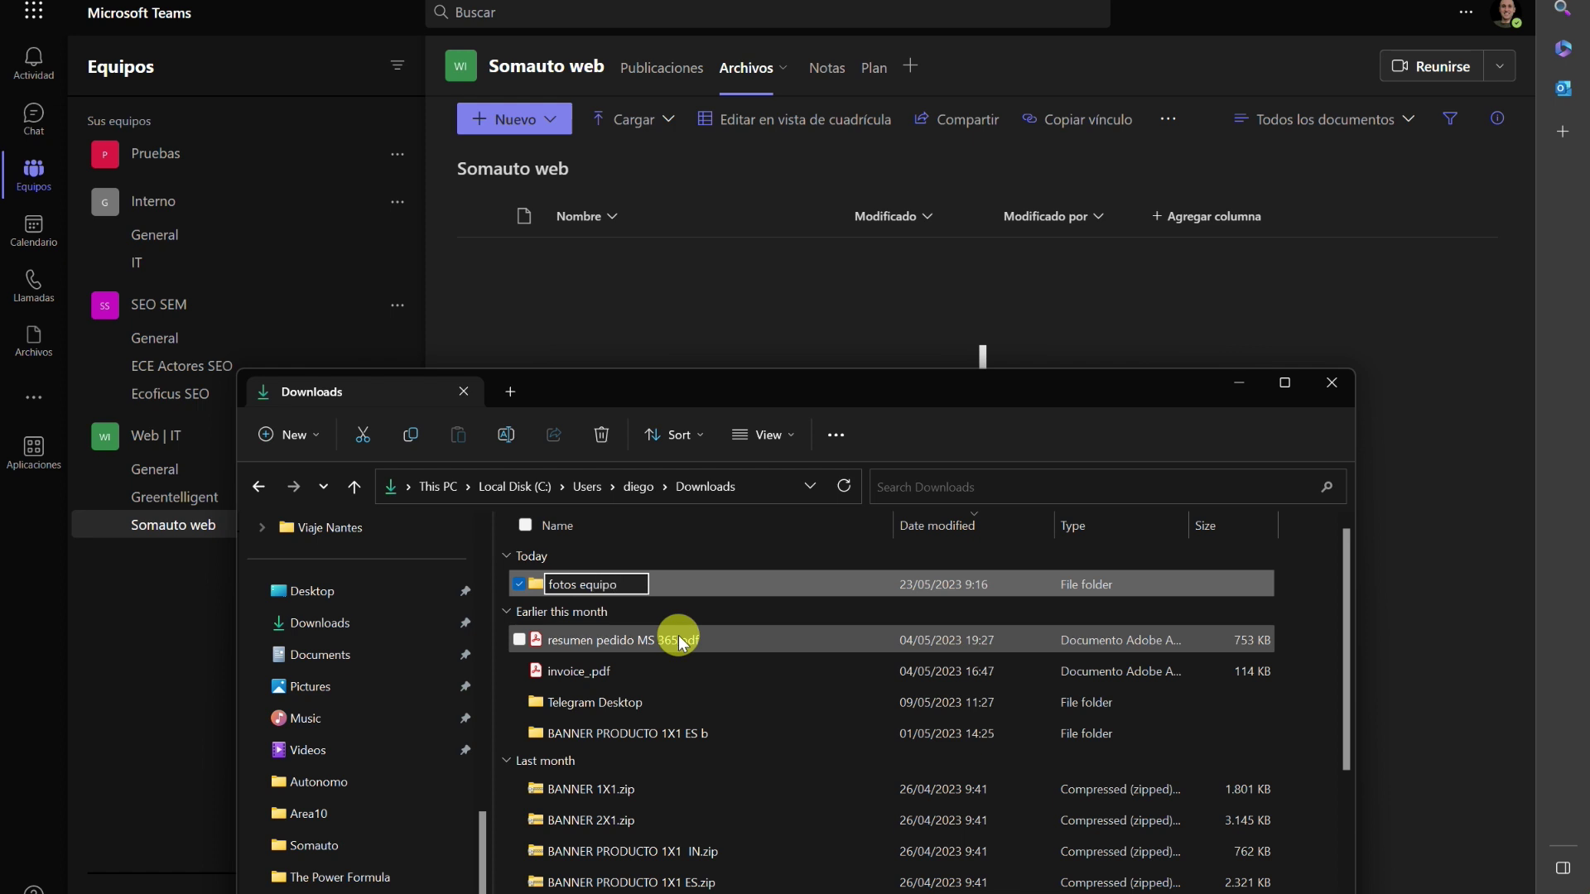
key(Return)
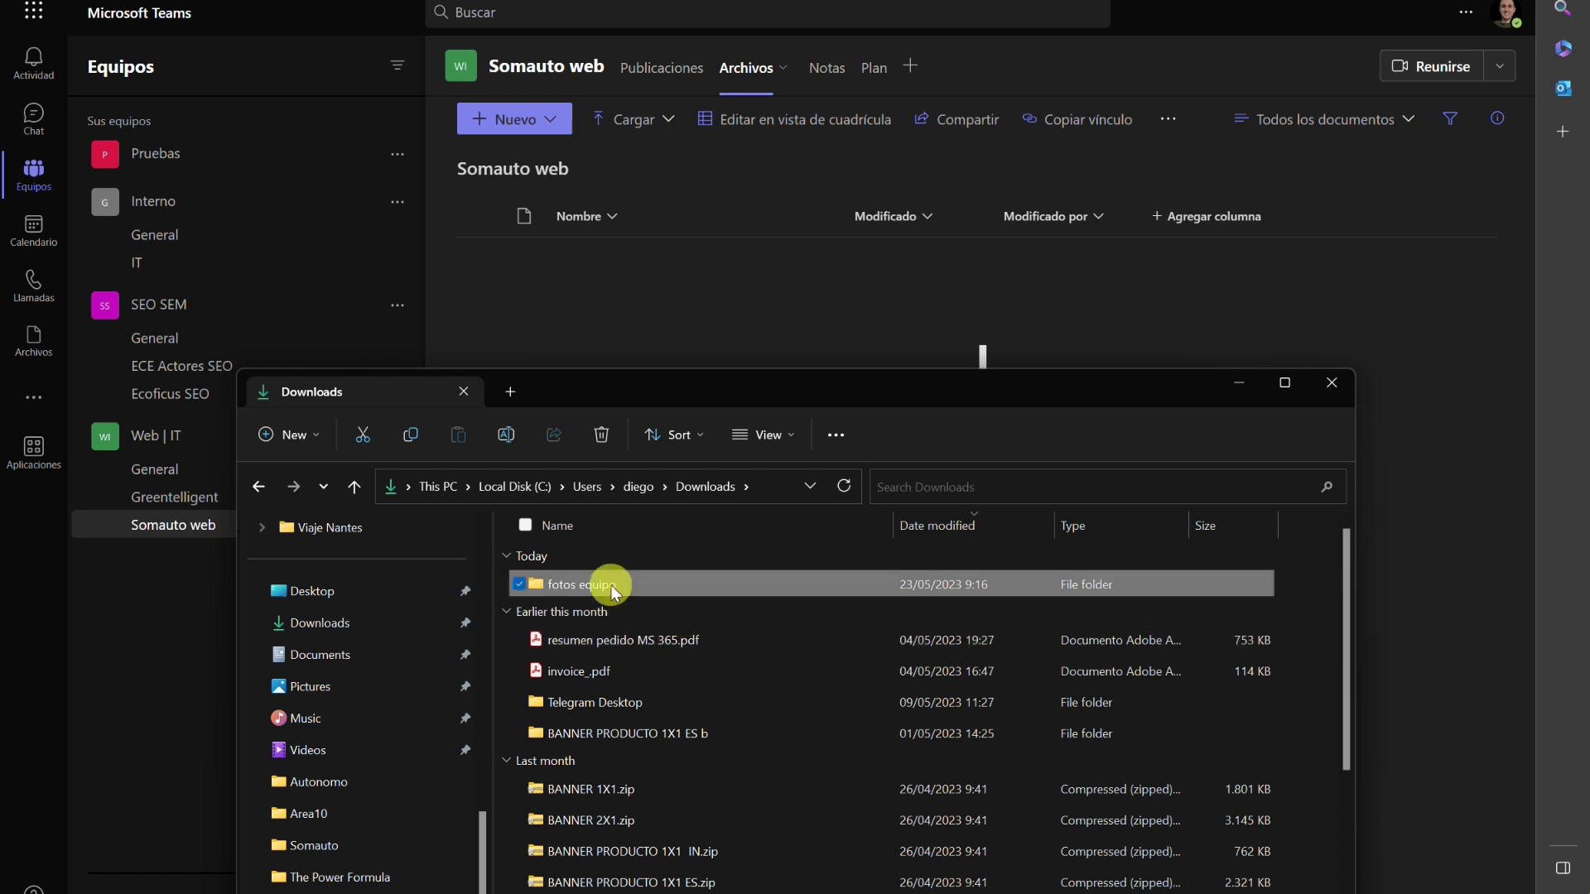
Drag the fotos equipo folder into the channel files and confirm its 10 items uploaded.
drag(614, 590, 656, 340)
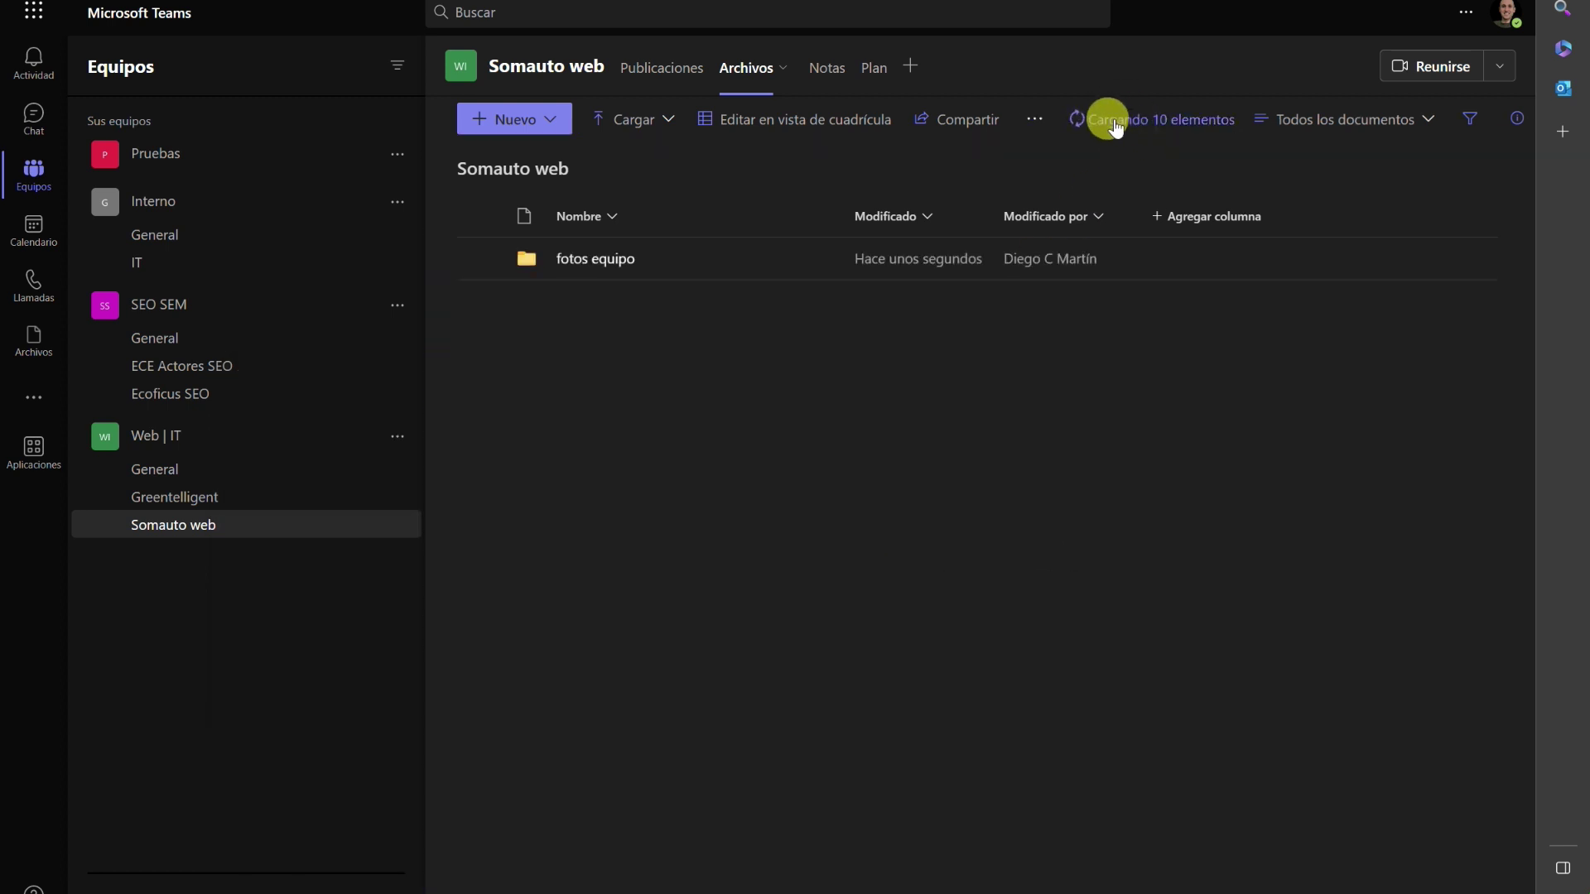
click(1112, 122)
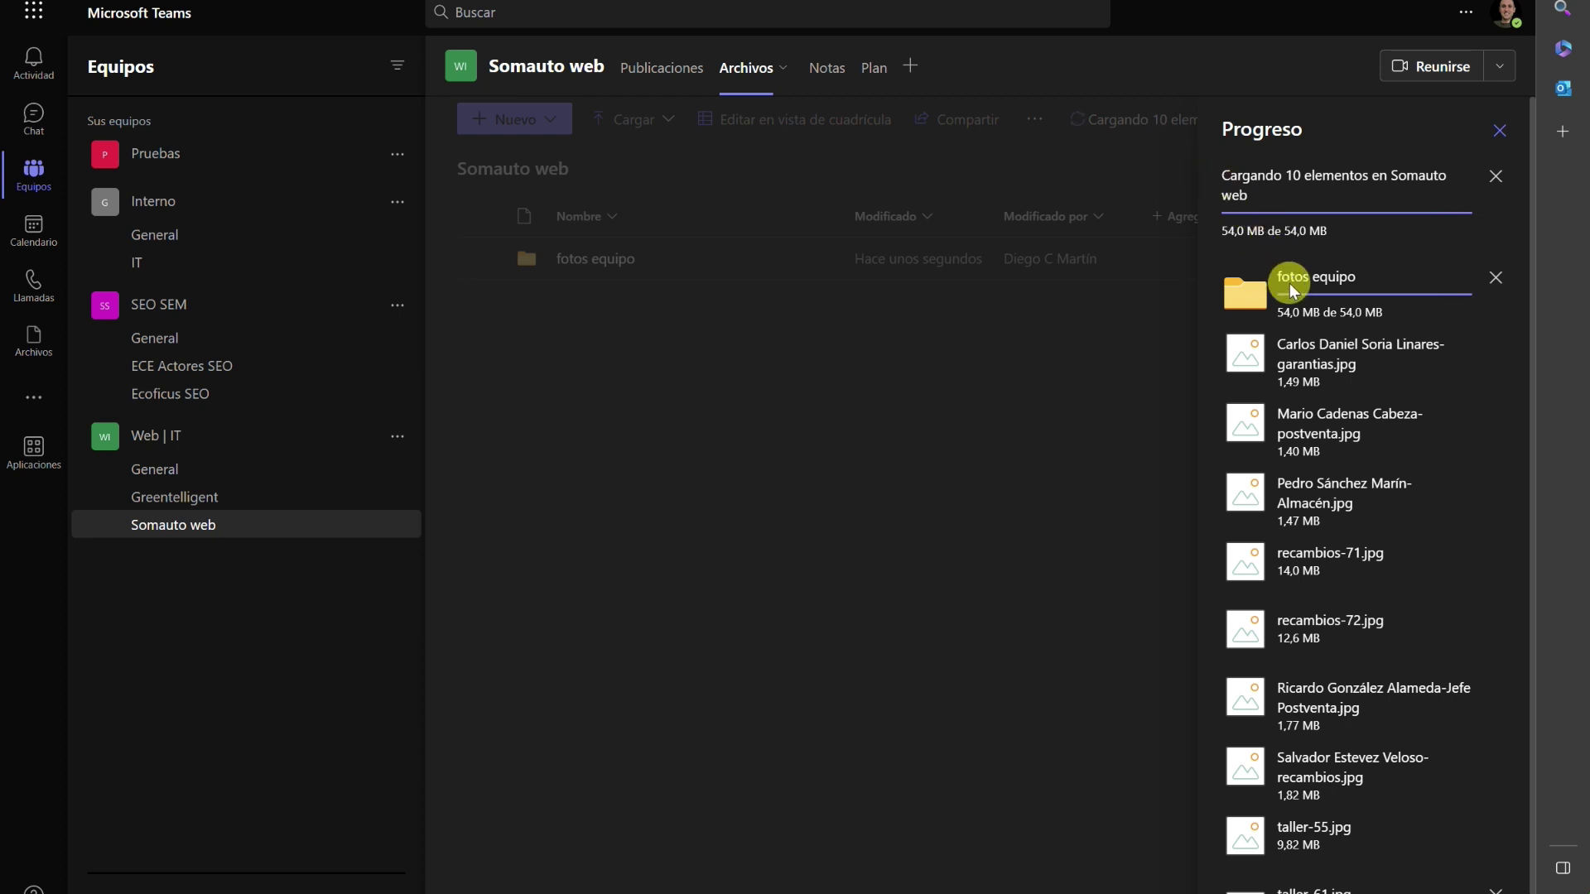
scroll(1324, 653, down, 1)
scroll(1323, 653, up, 1)
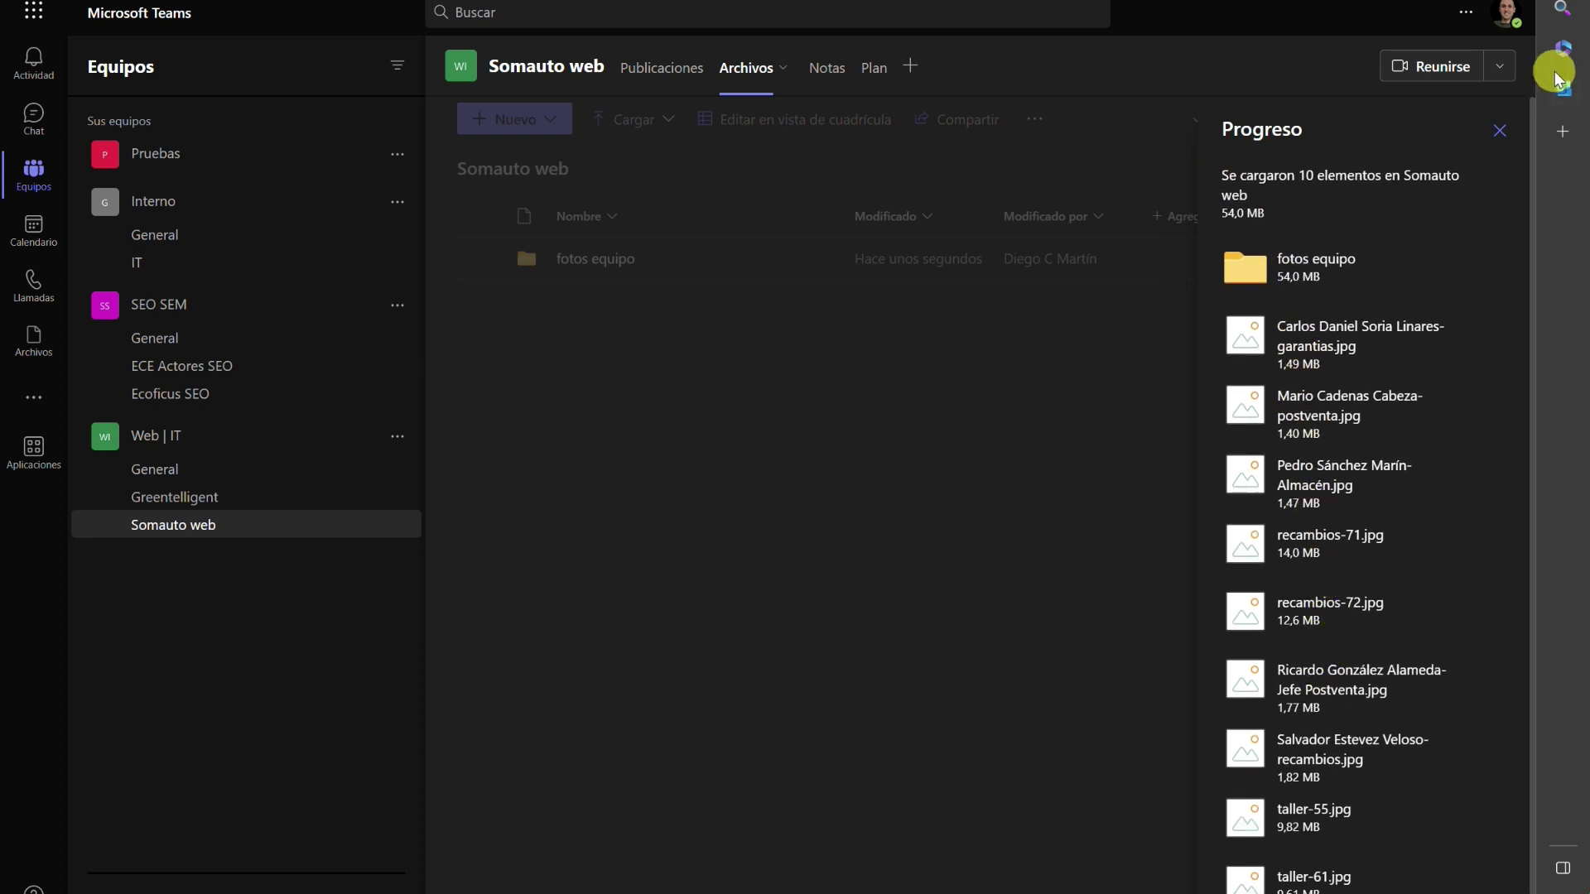
click(1498, 130)
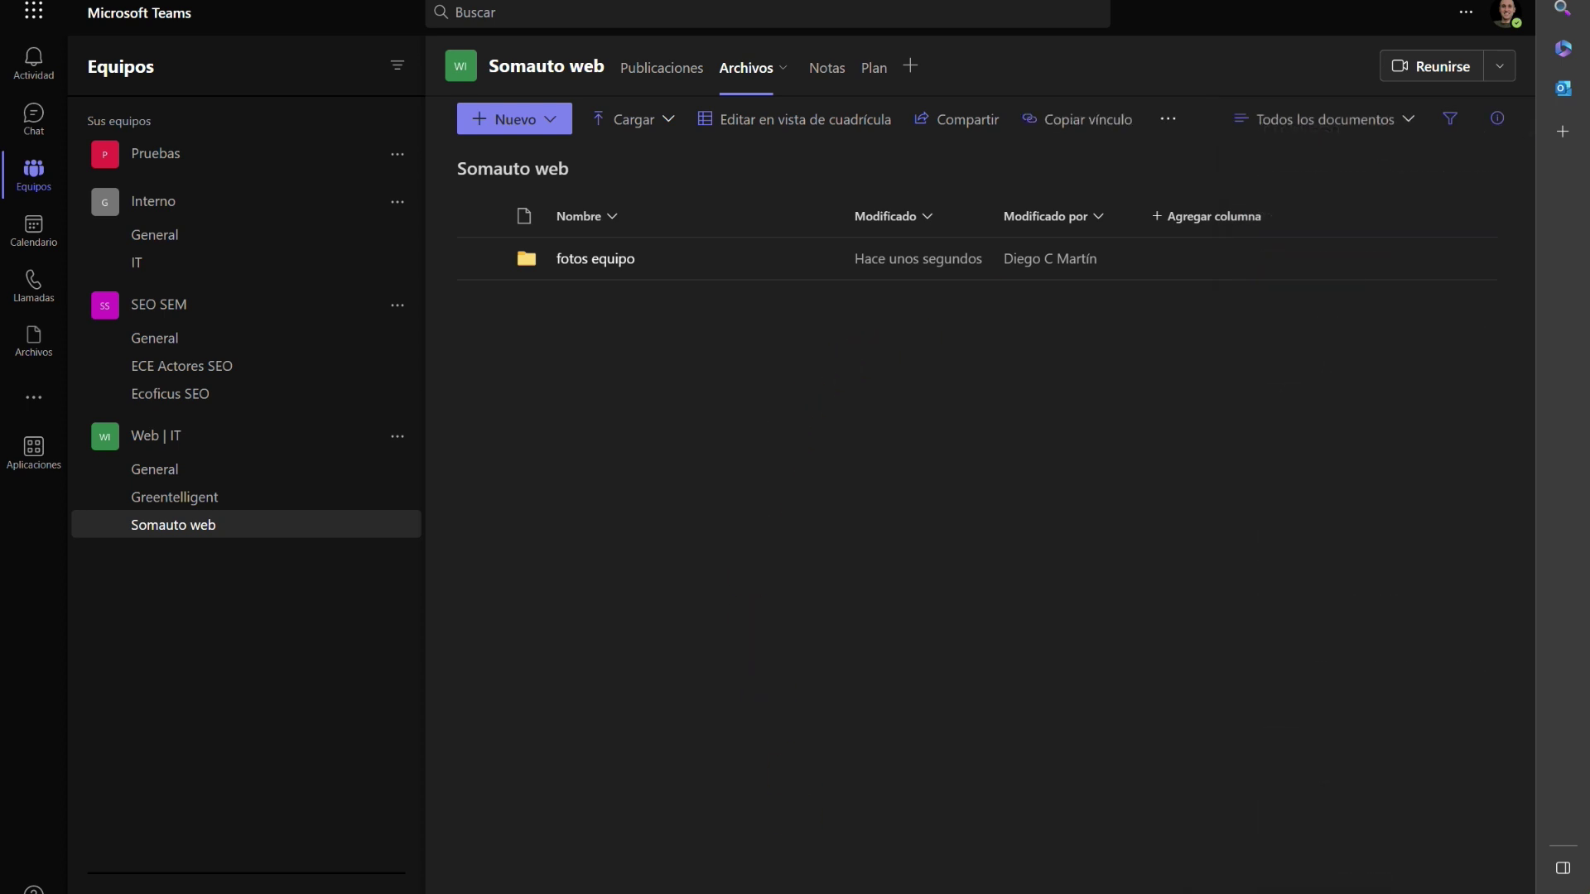
Delete the local fotos equipo folder from Downloads.
click(749, 870)
click(637, 641)
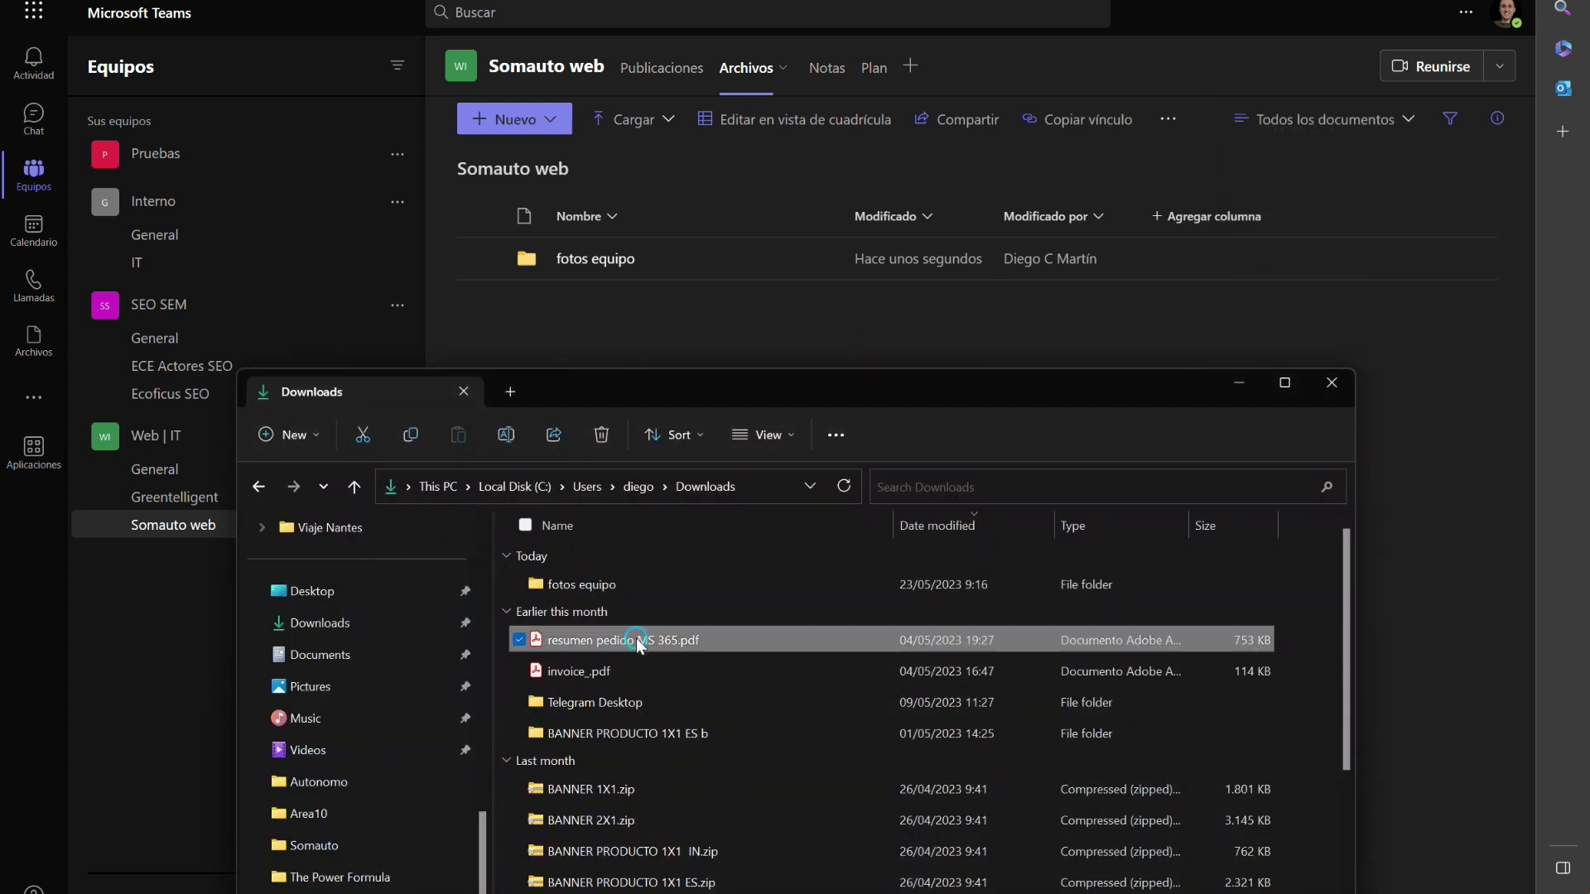
click(628, 589)
key(Delete)
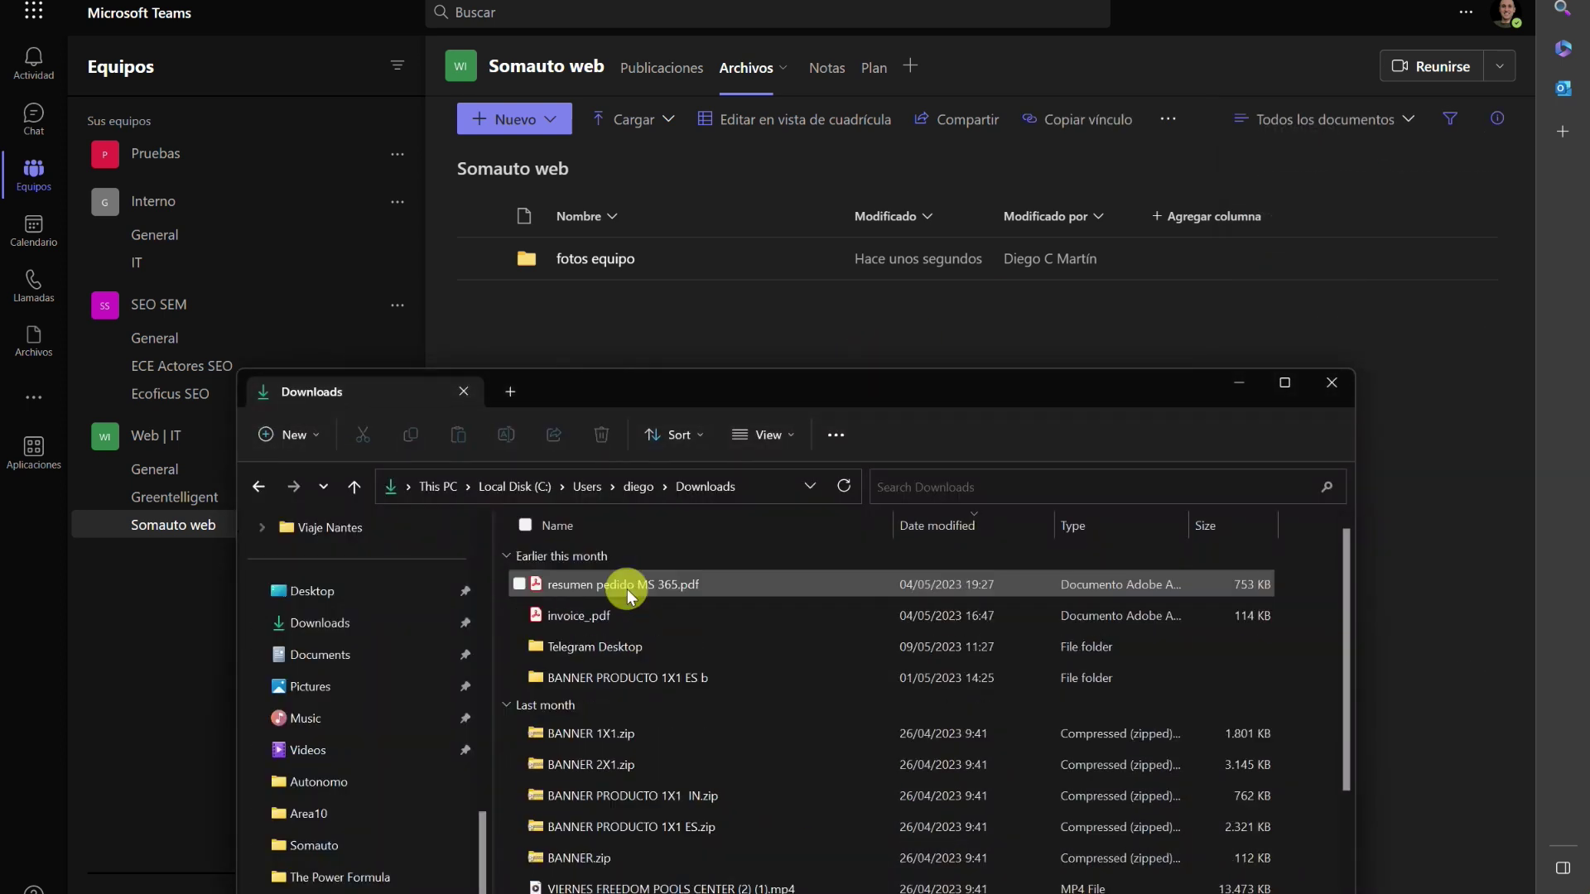
Copy a sharing link to the uploaded fotos equipo folder with Copiar vínculo.
click(717, 316)
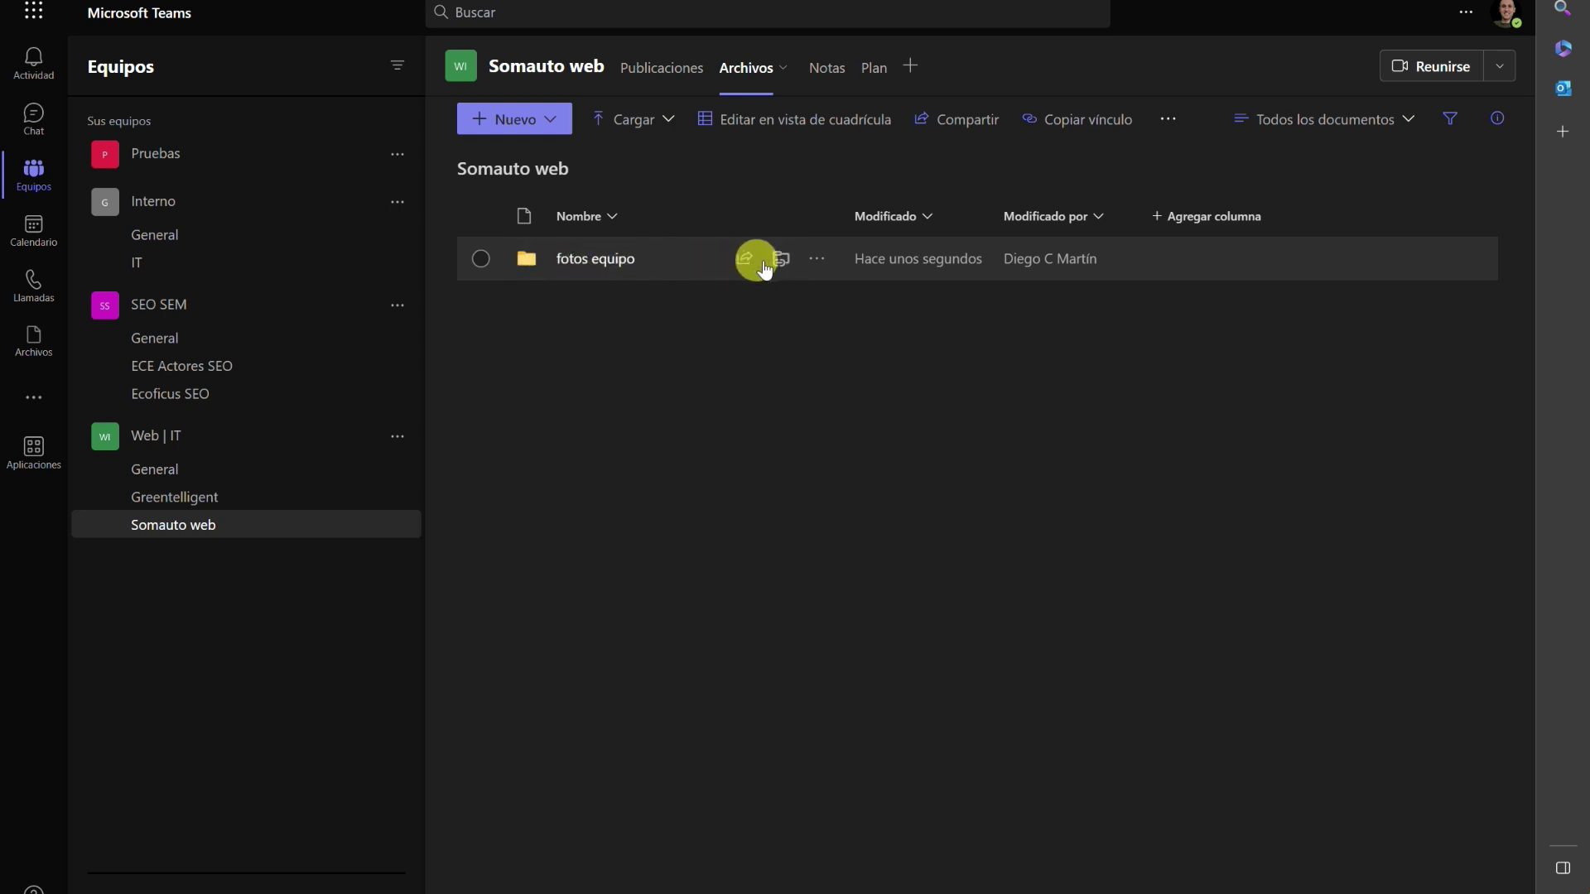
click(817, 260)
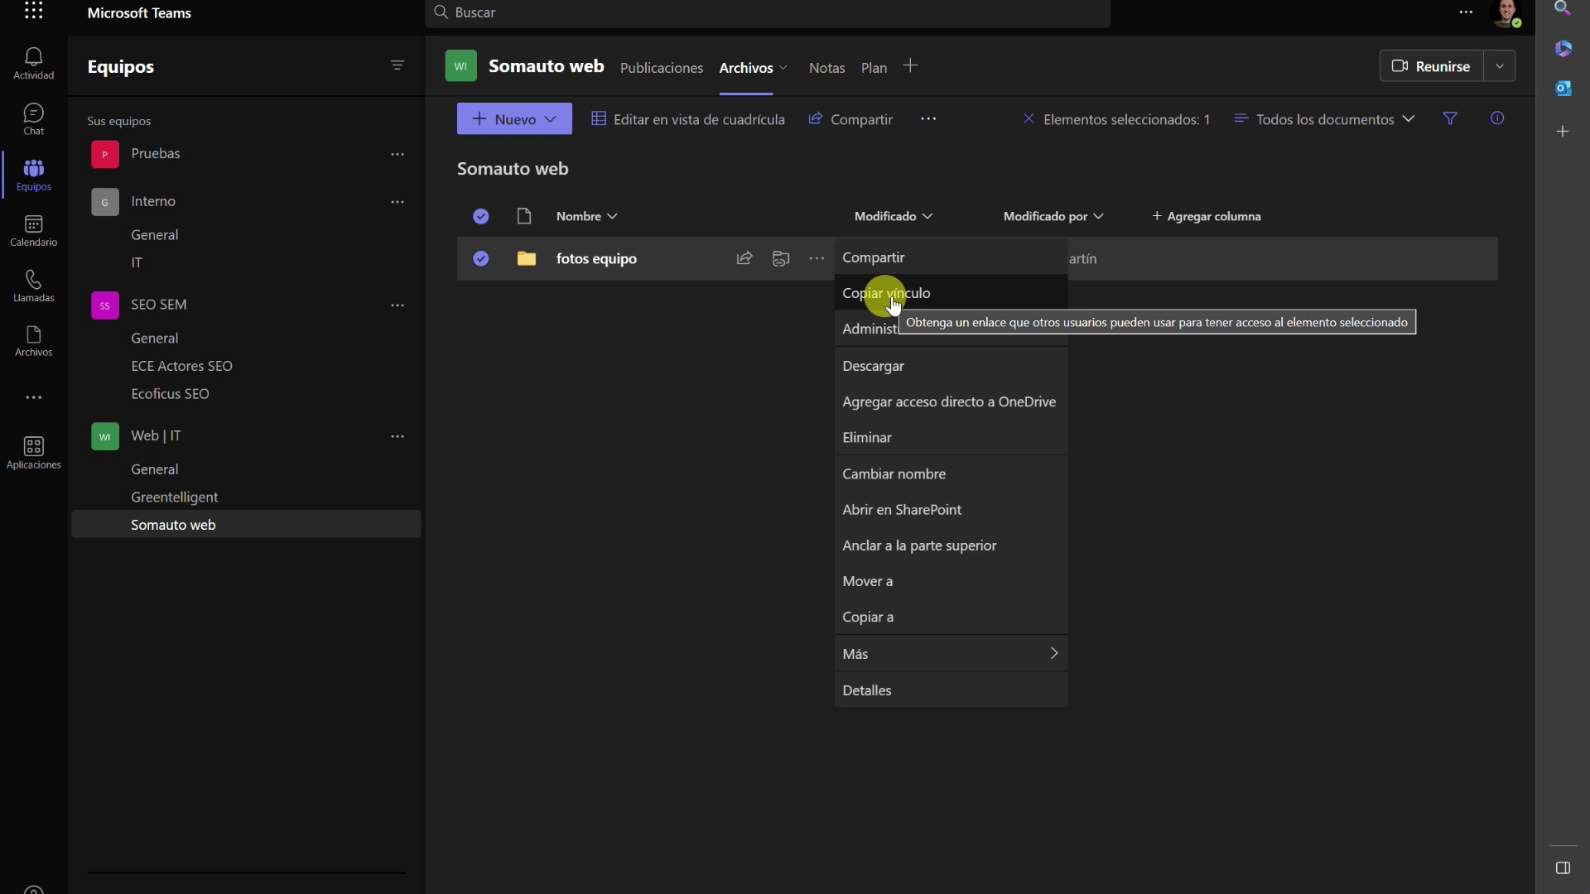
click(880, 307)
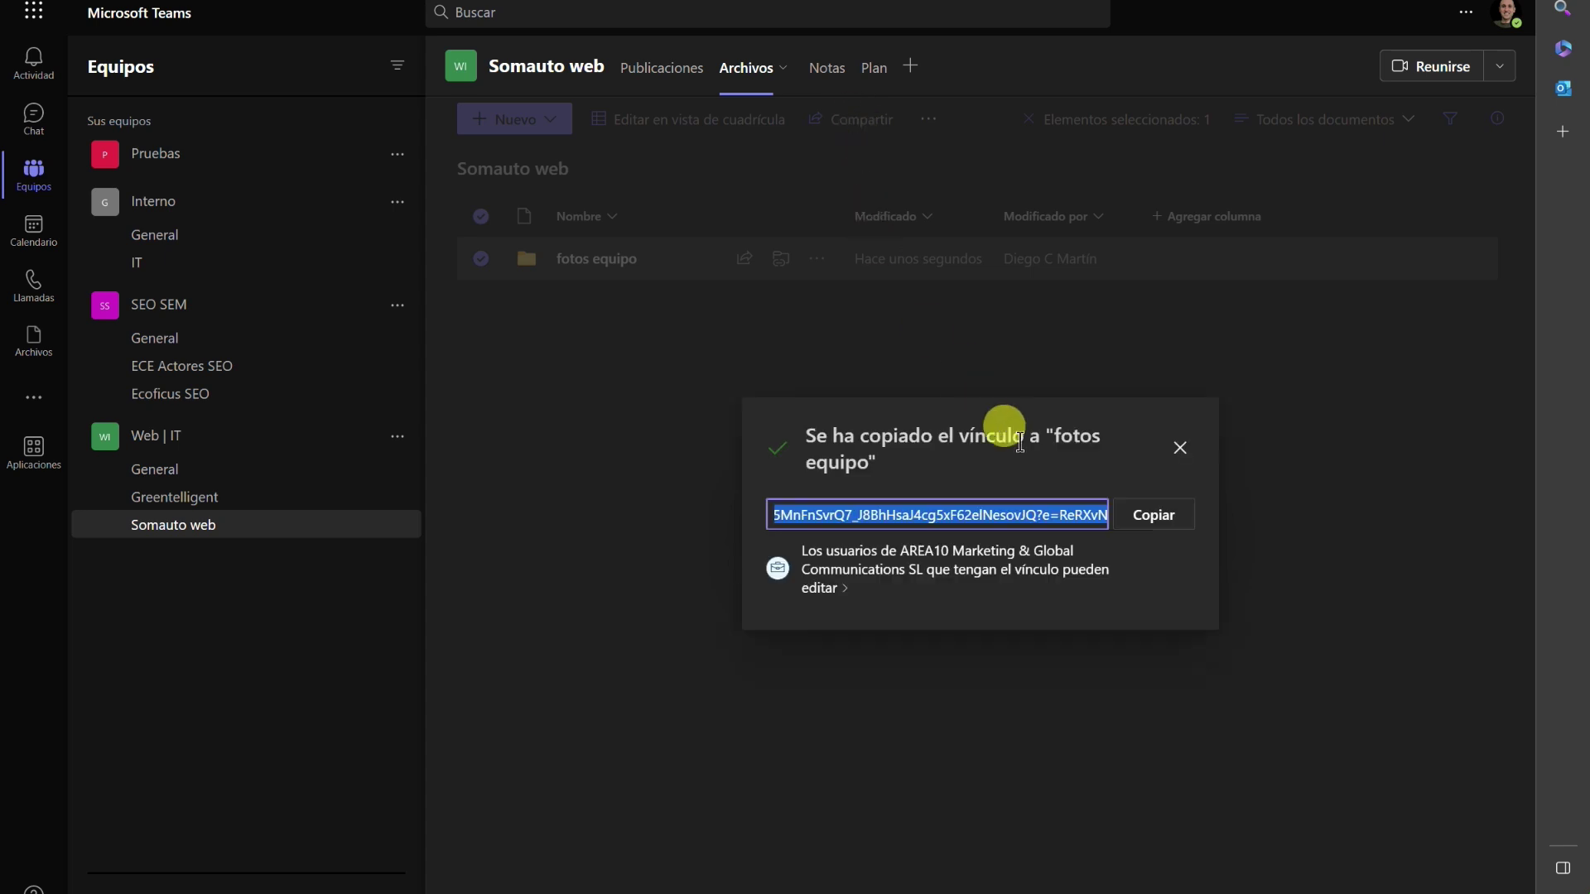
On the Somauto web Plan board, add 'Montar pg Equipo' under Pendiente and open its card.
click(1180, 452)
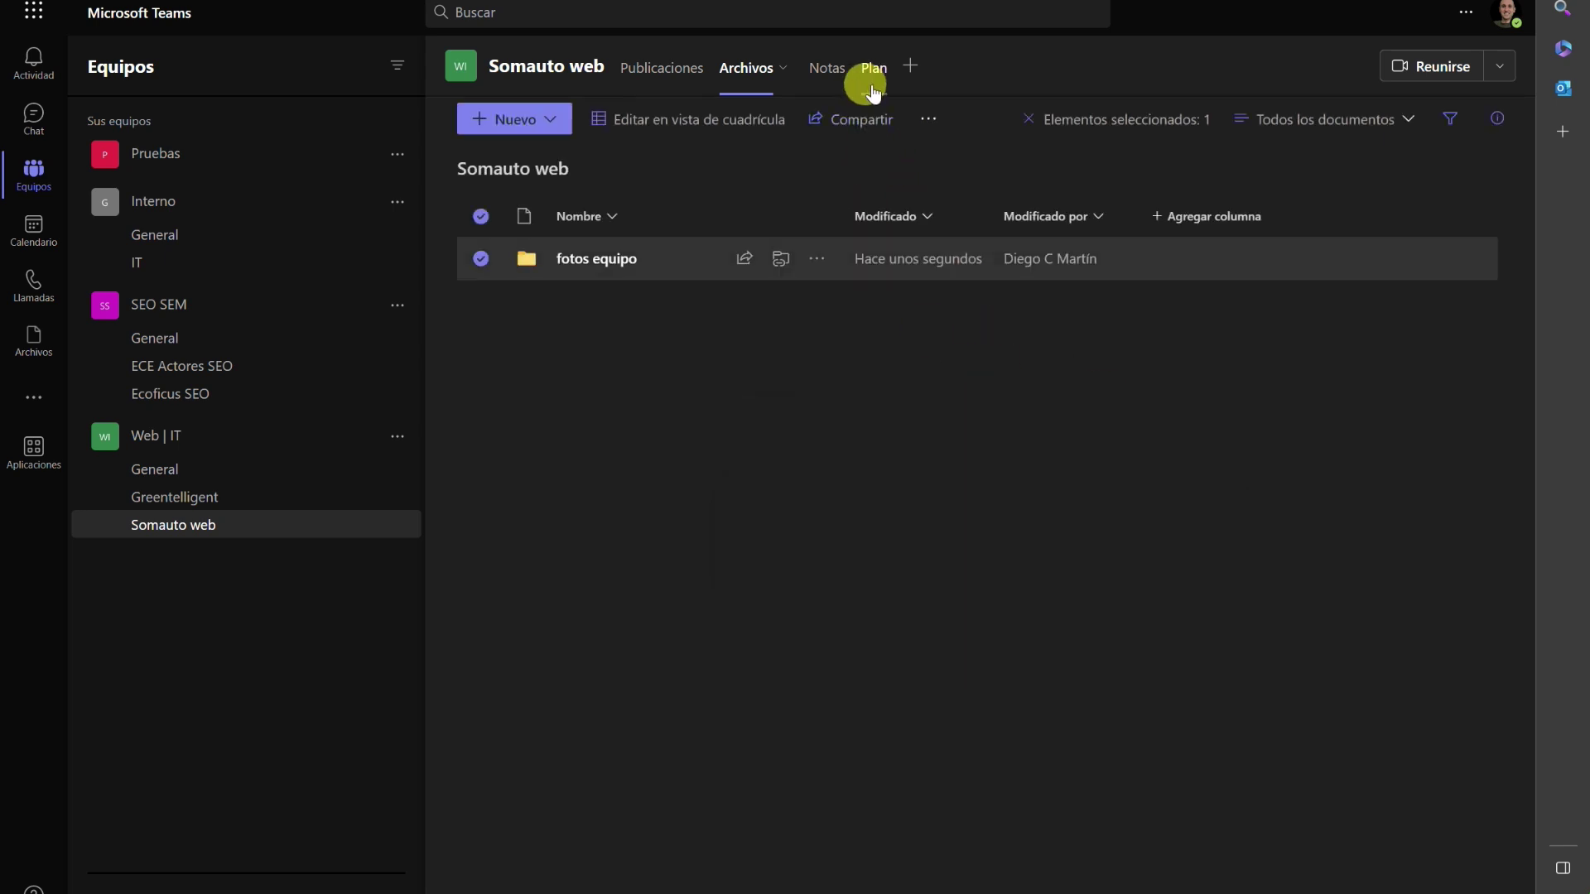
click(872, 71)
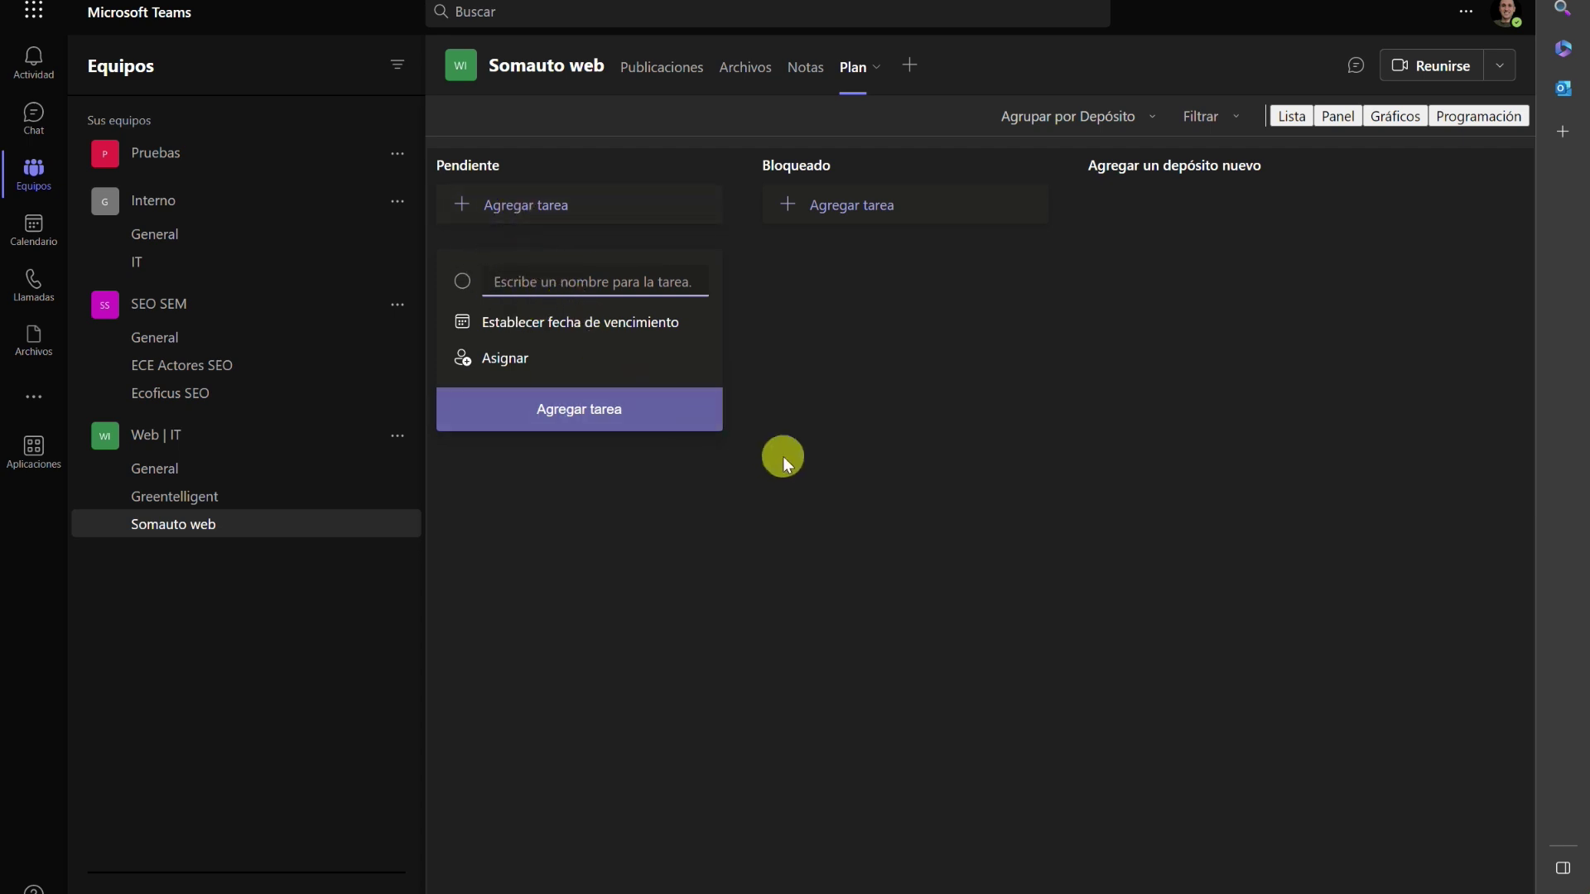
text(Montar)
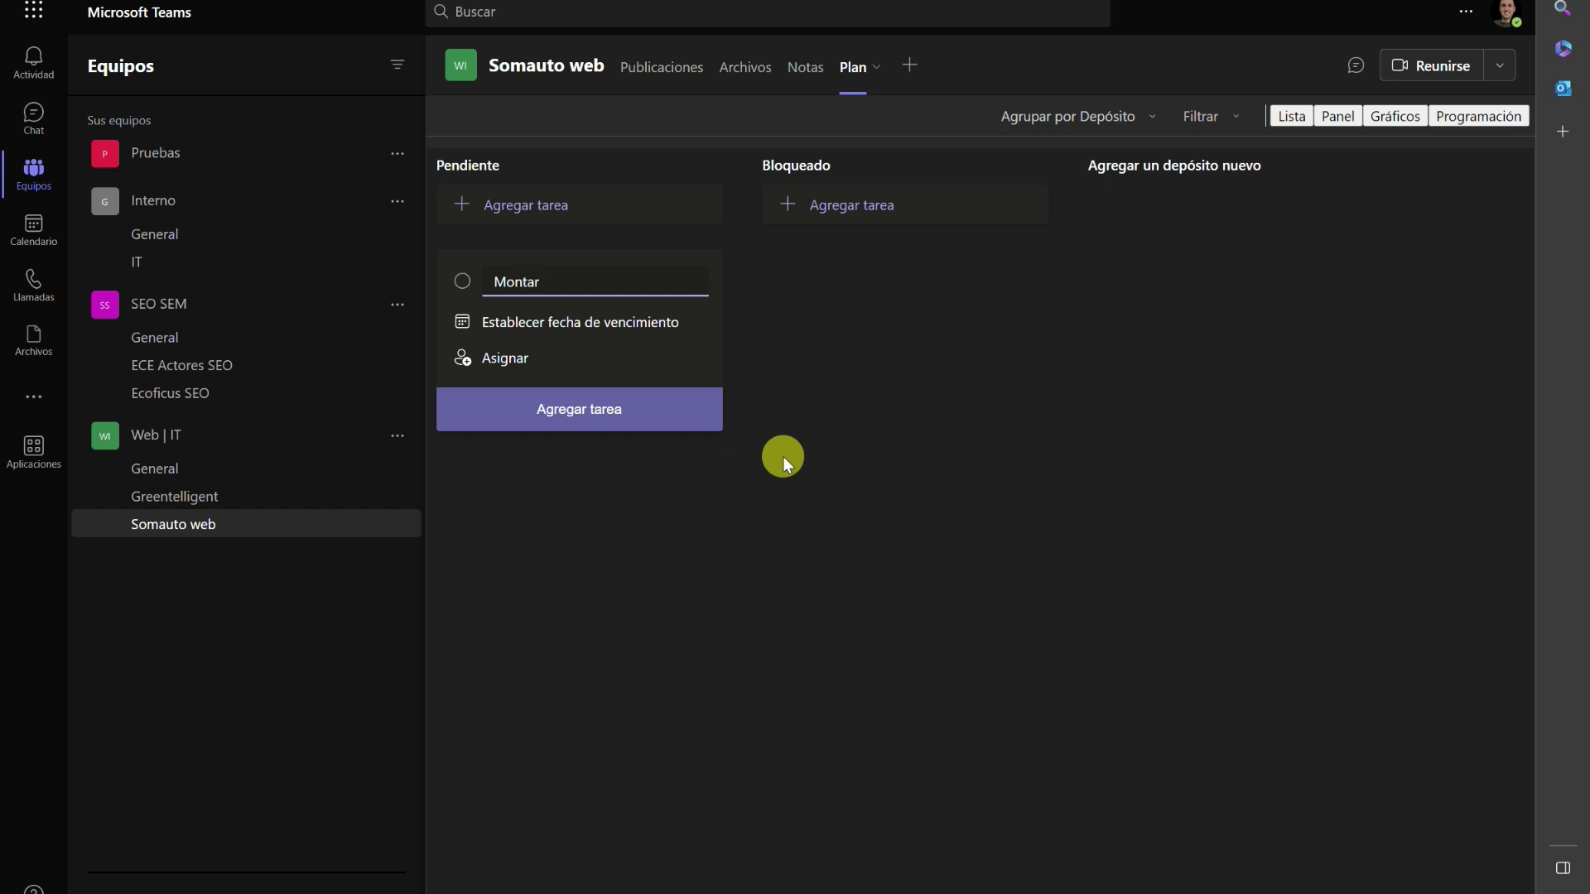
text( pg Equipo)
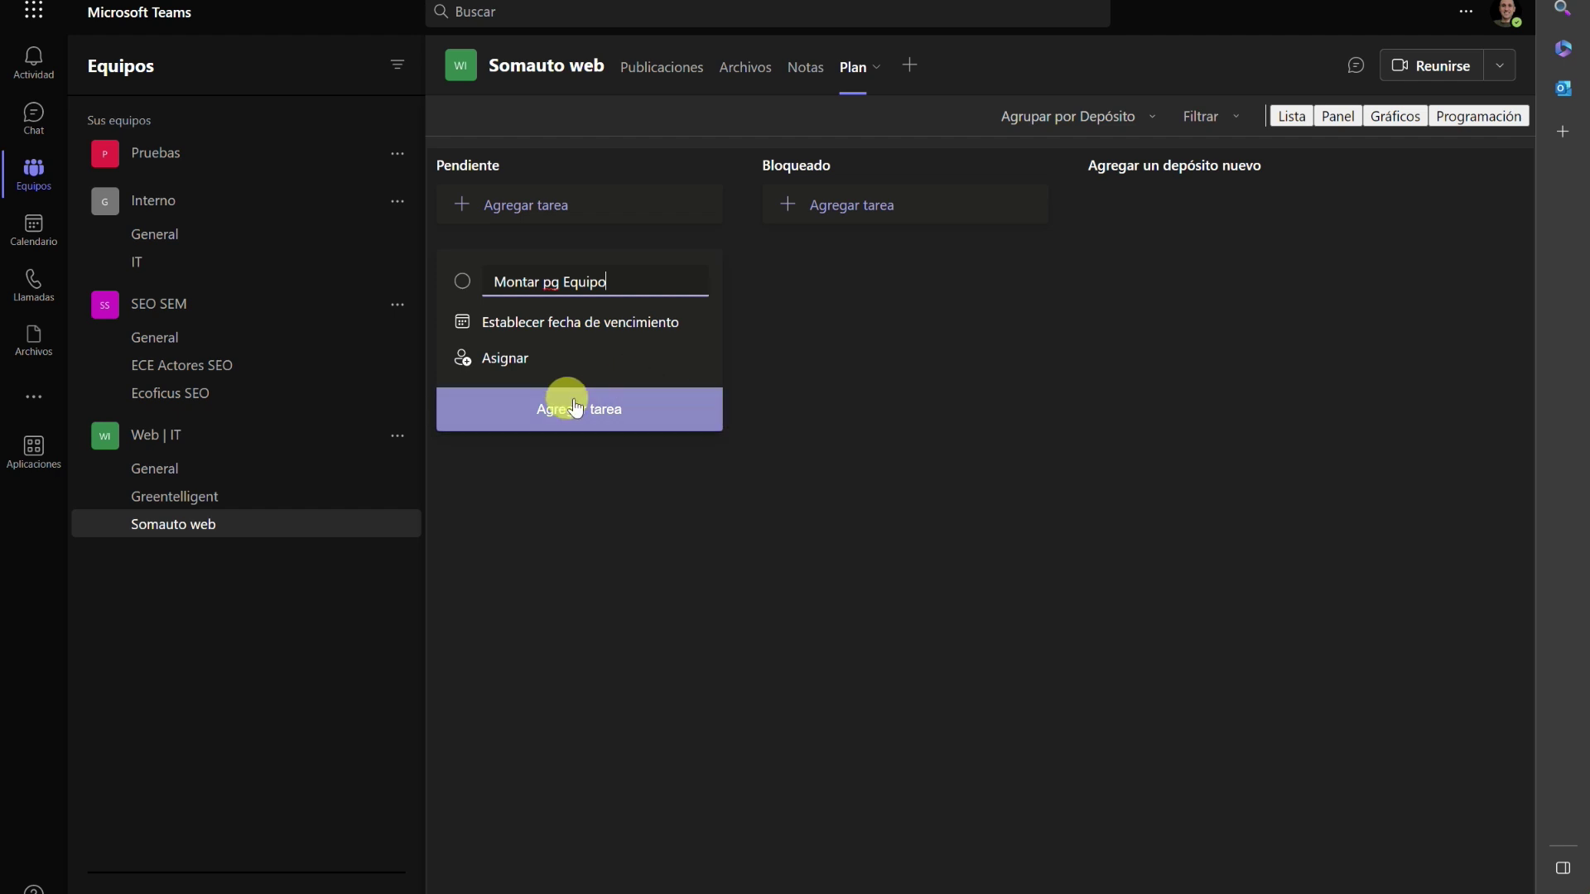
click(570, 407)
click(554, 468)
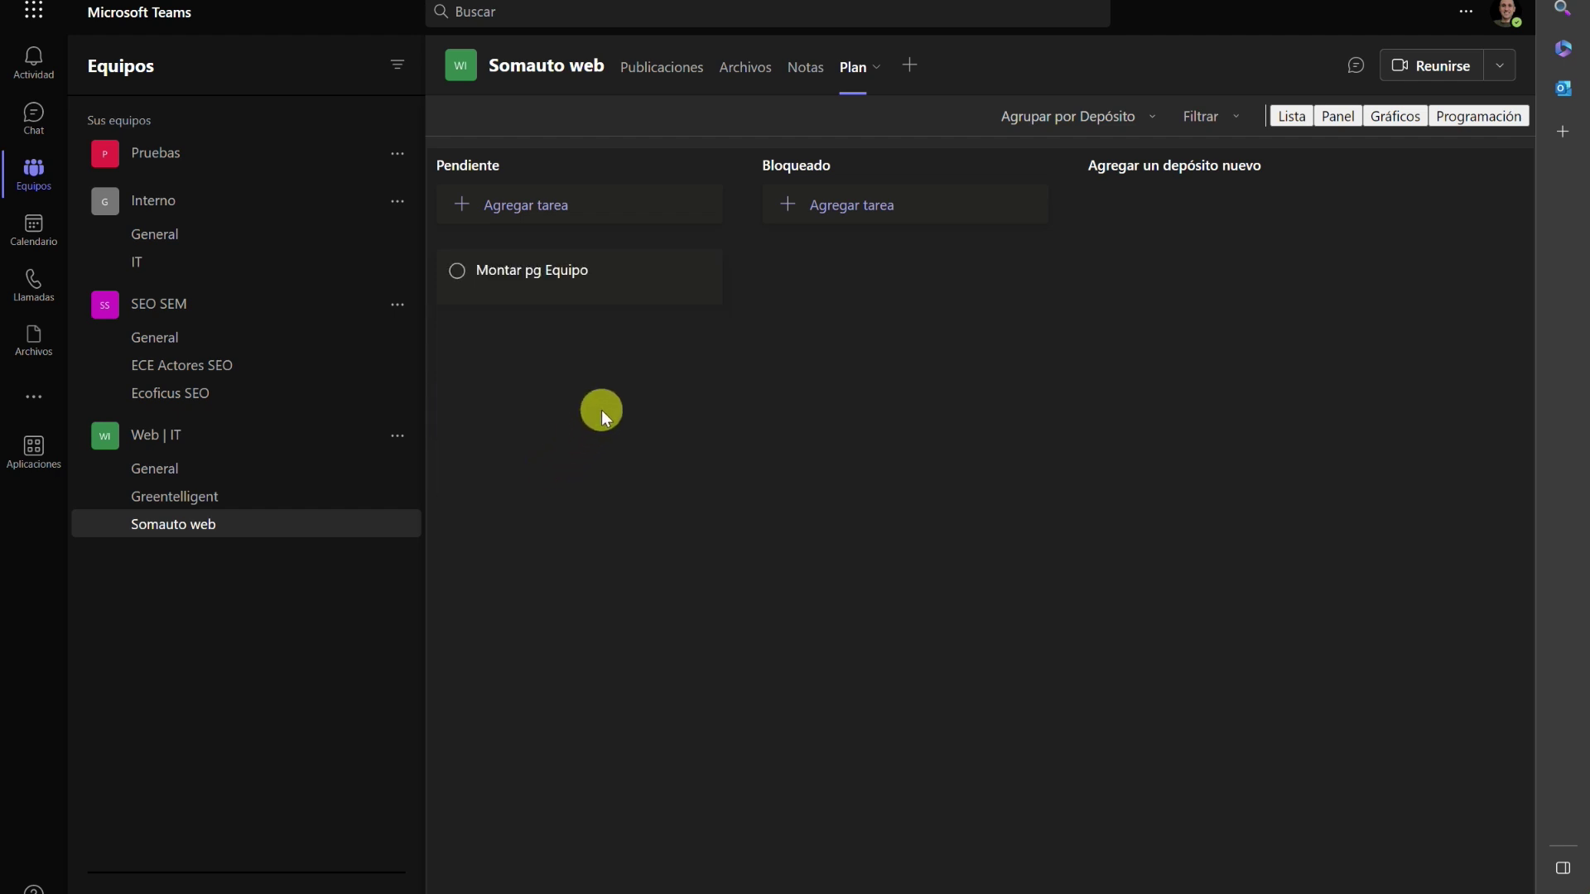
click(553, 269)
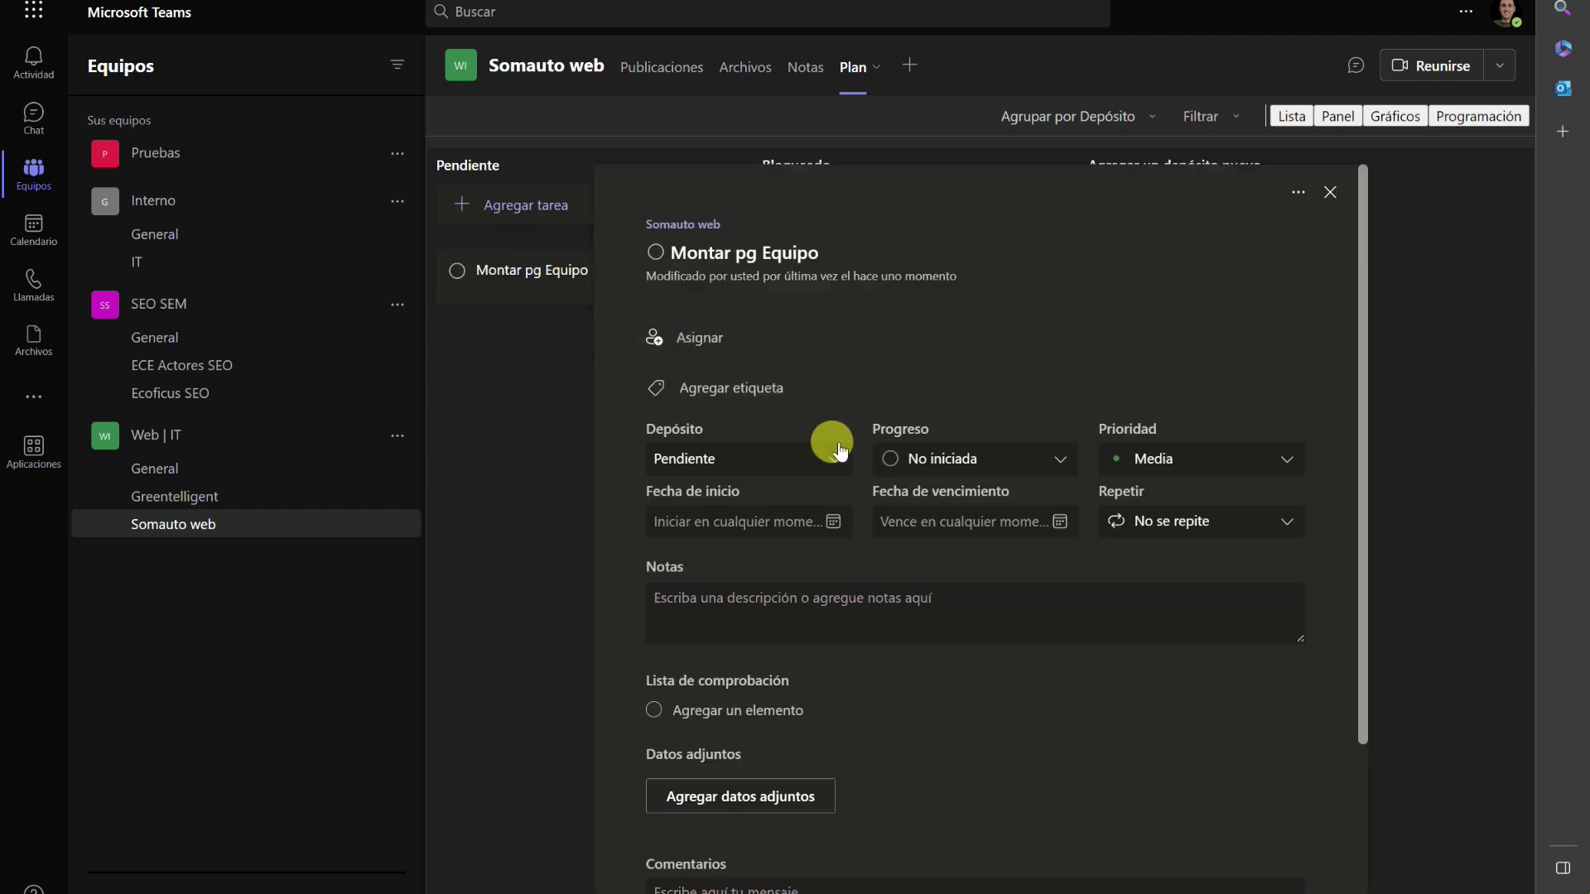
Write 'Ya tenemos las fotos del equipo aquí:' plus the pasted folder link in the task's Notas.
scroll(720, 578, down, 3)
scroll(754, 538, up, 3)
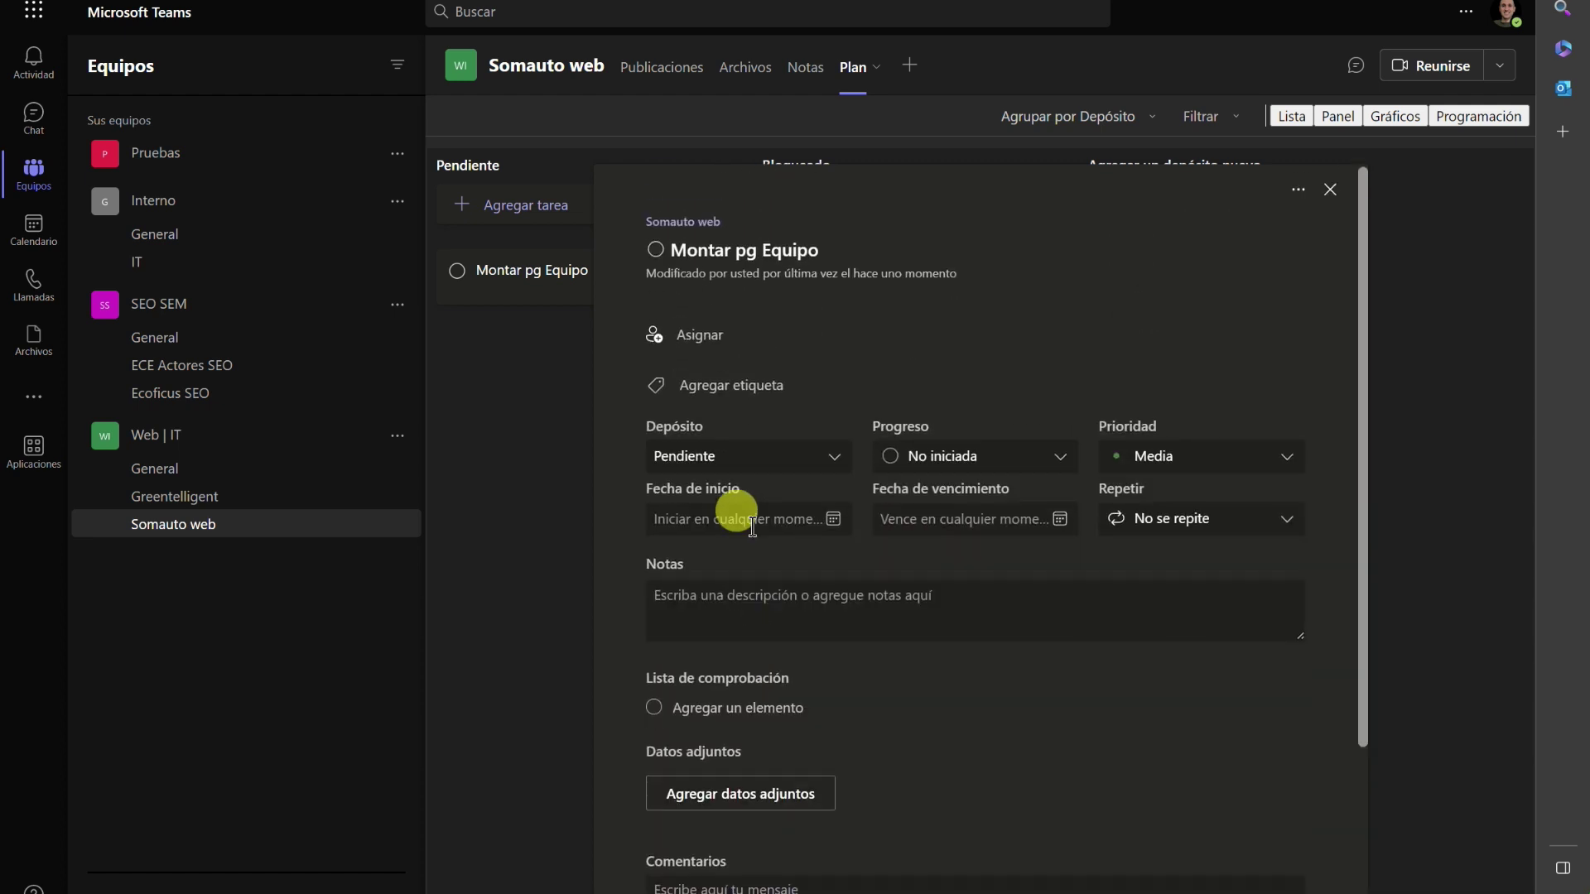
click(737, 589)
text(Ya)
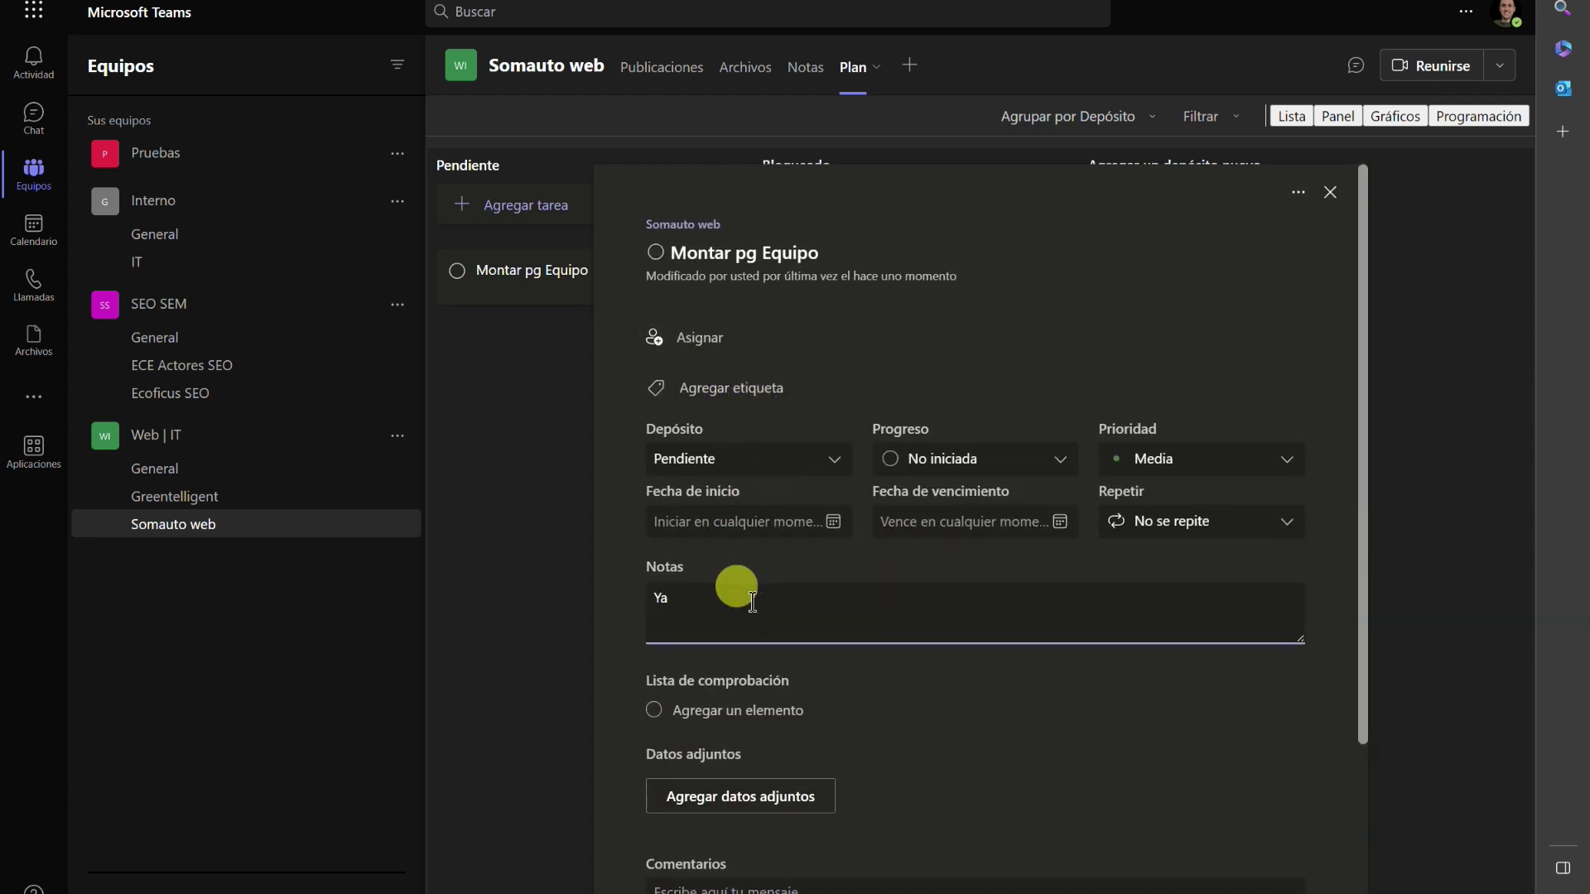
text( tenemos las fotos del equipo aquí:)
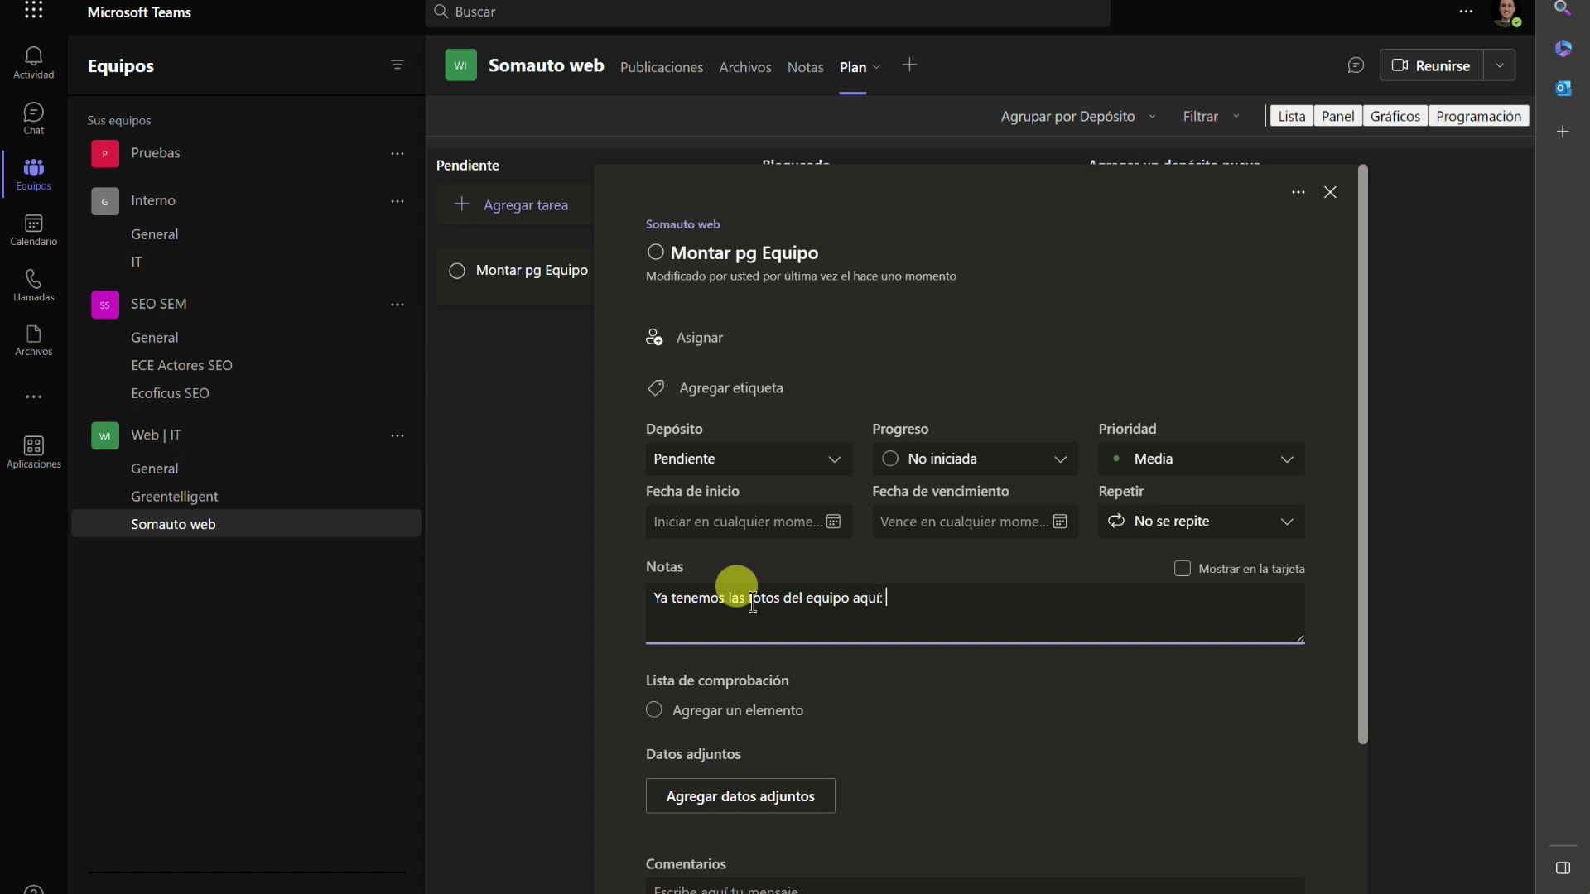
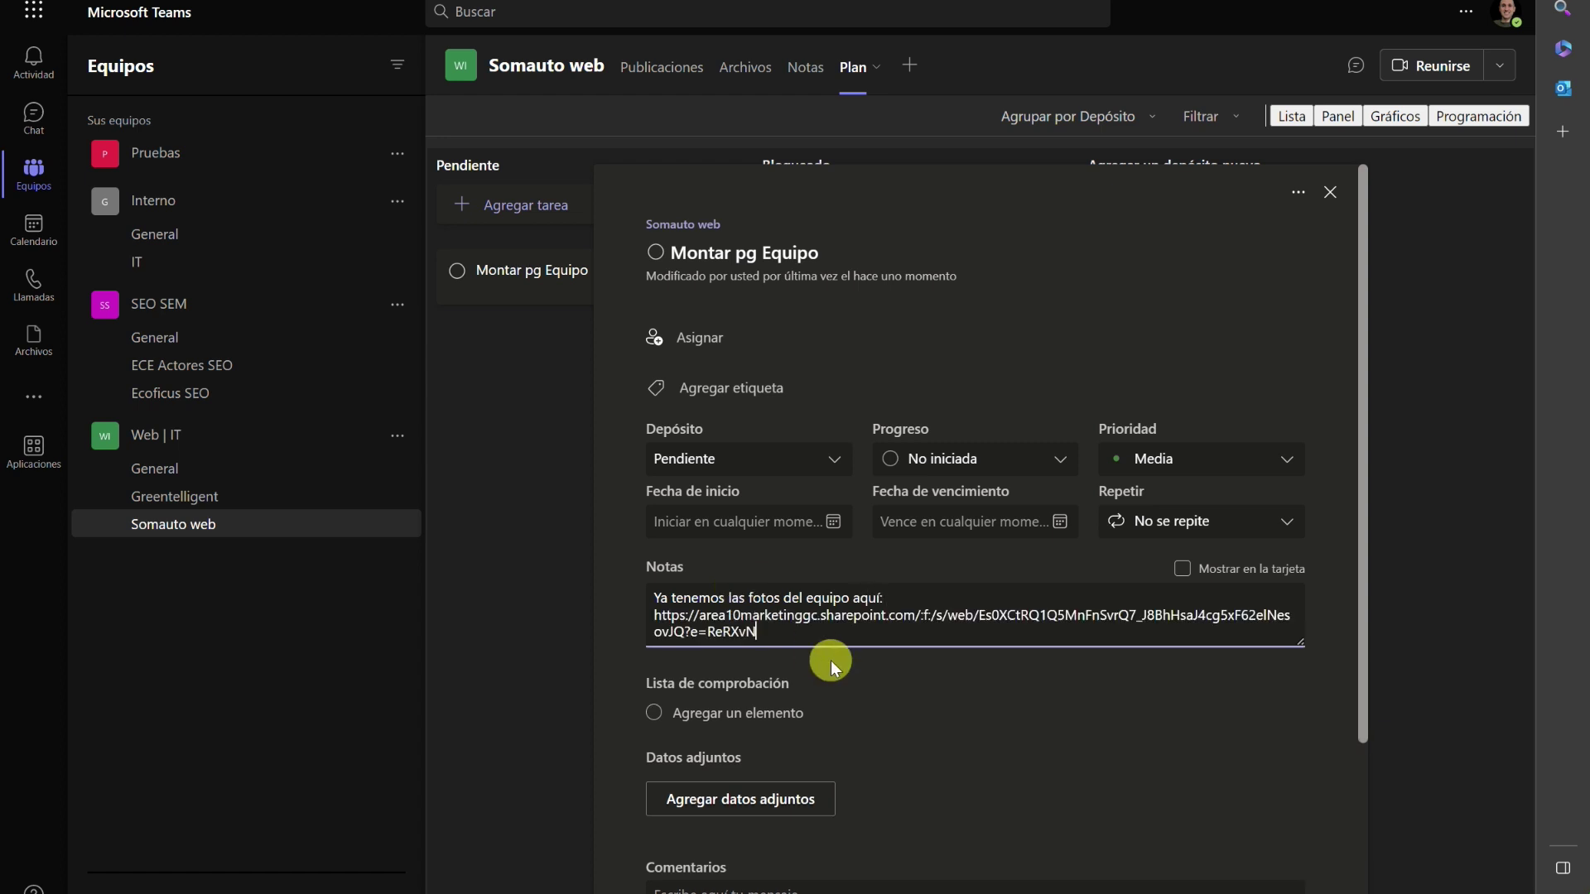
scroll(832, 661, down, 2)
scroll(771, 698, up, 2)
click(919, 523)
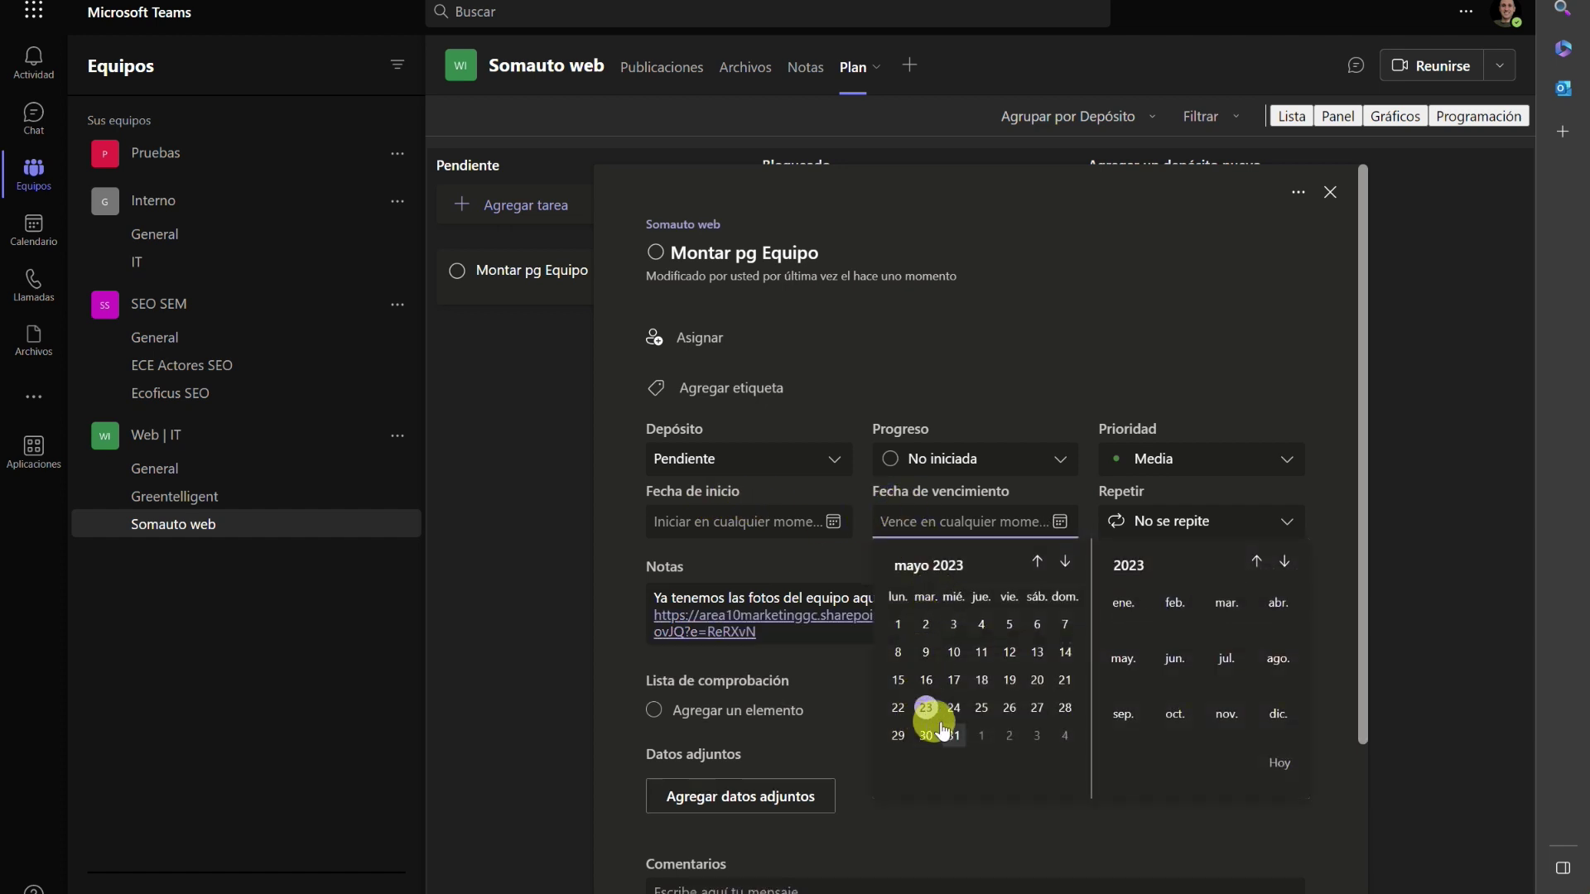
Set the Montar pg Equipo due date to 26/05/2023.
click(1006, 707)
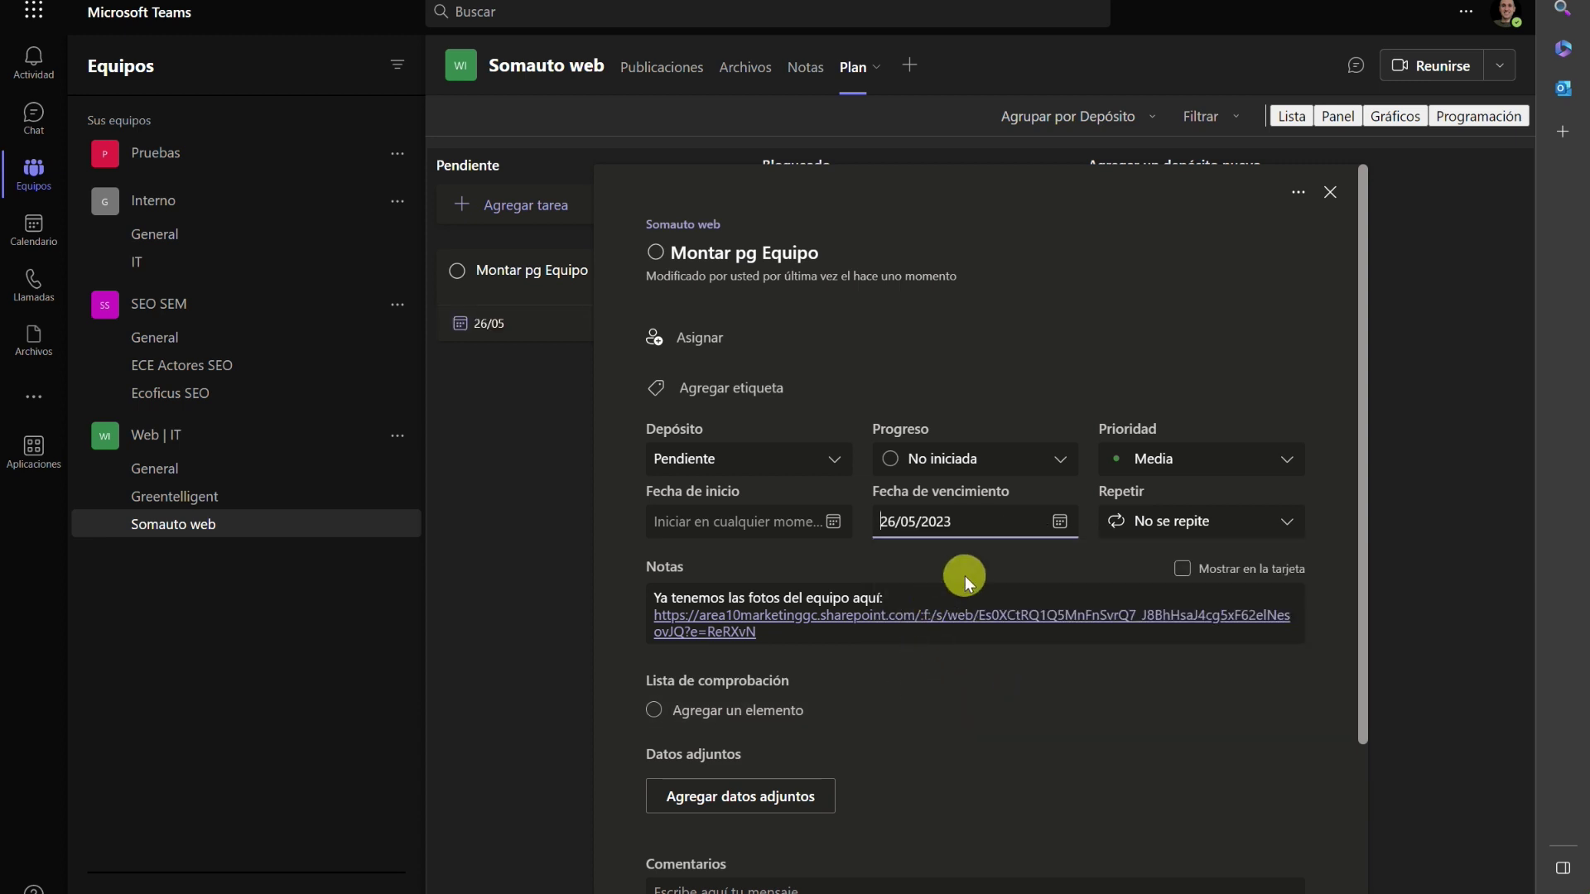
scroll(897, 677, down, 3)
scroll(908, 638, up, 3)
Assign the task to the suggested team member.
click(702, 341)
click(740, 609)
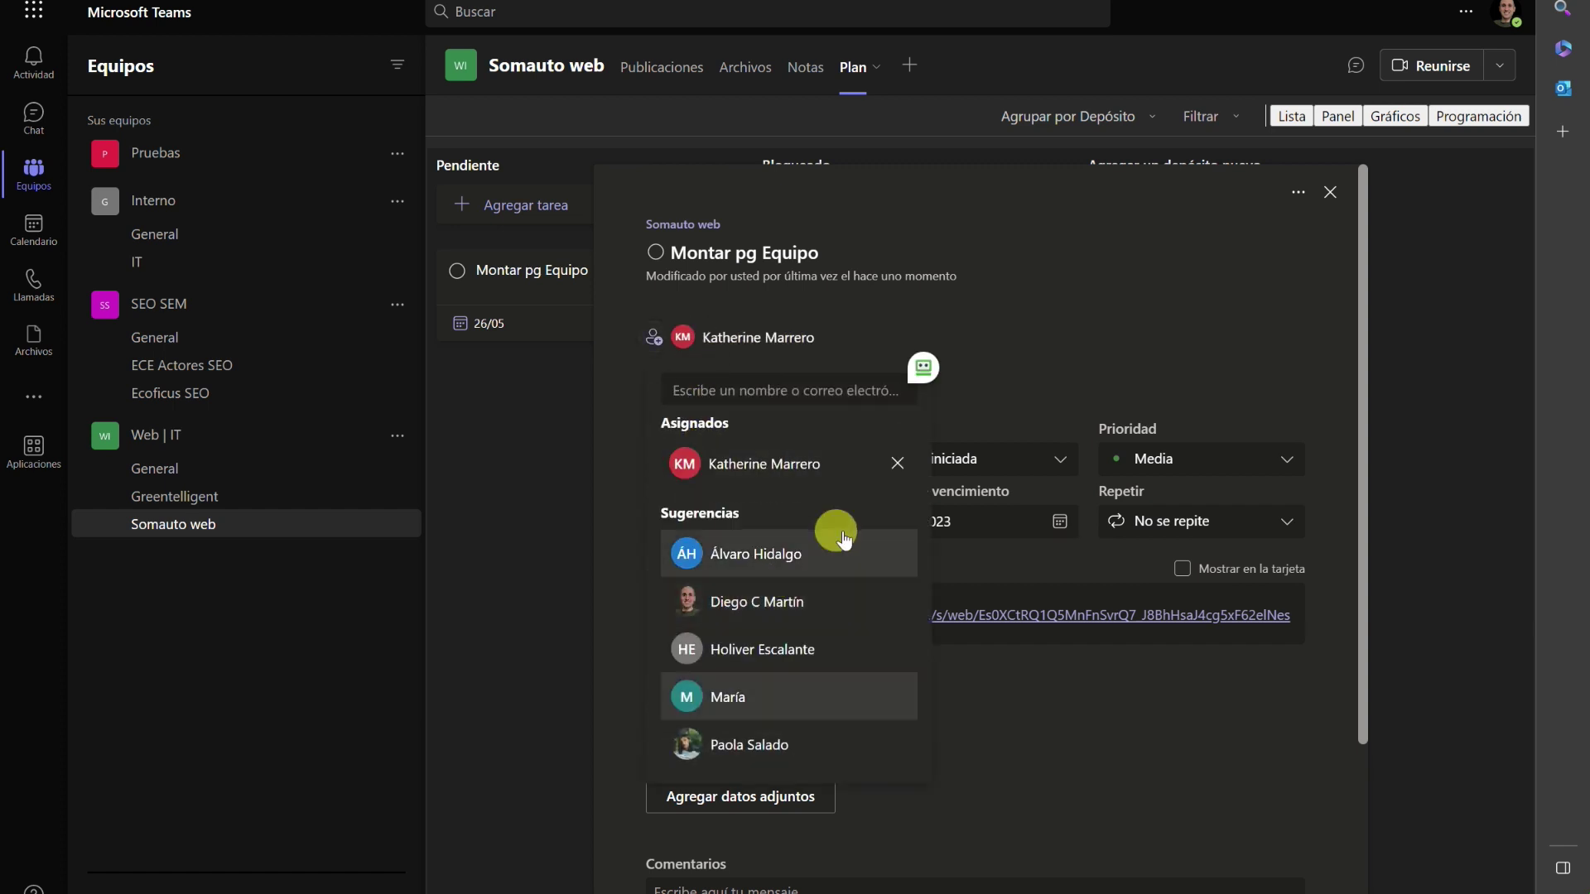
click(1174, 738)
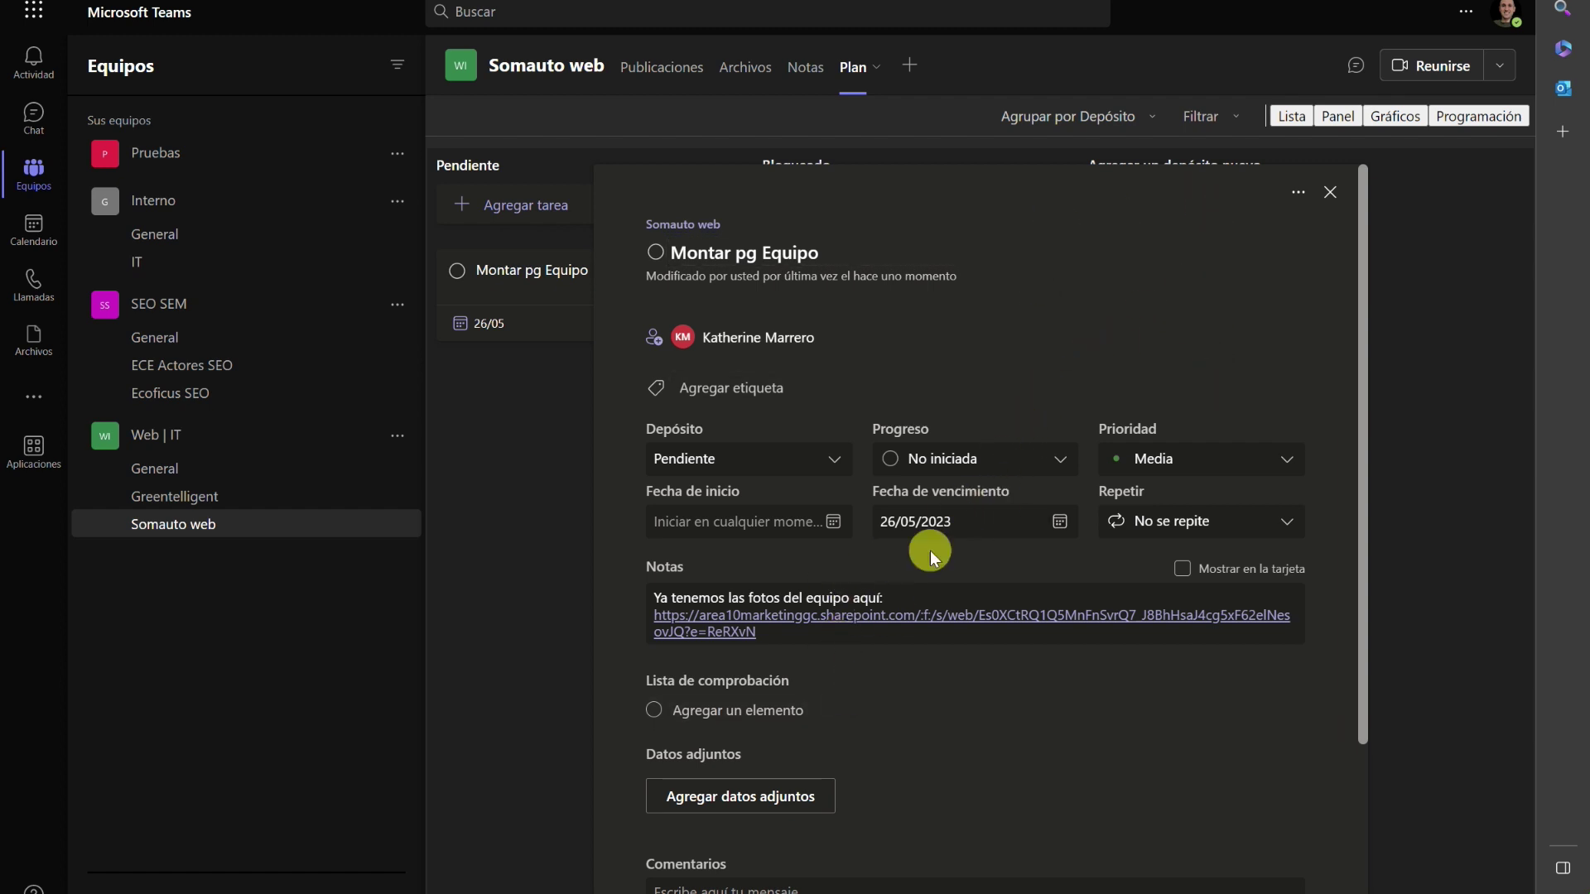
Rename the Azul claro label to WP and apply it to the task.
click(727, 389)
scroll(759, 500, down, 5)
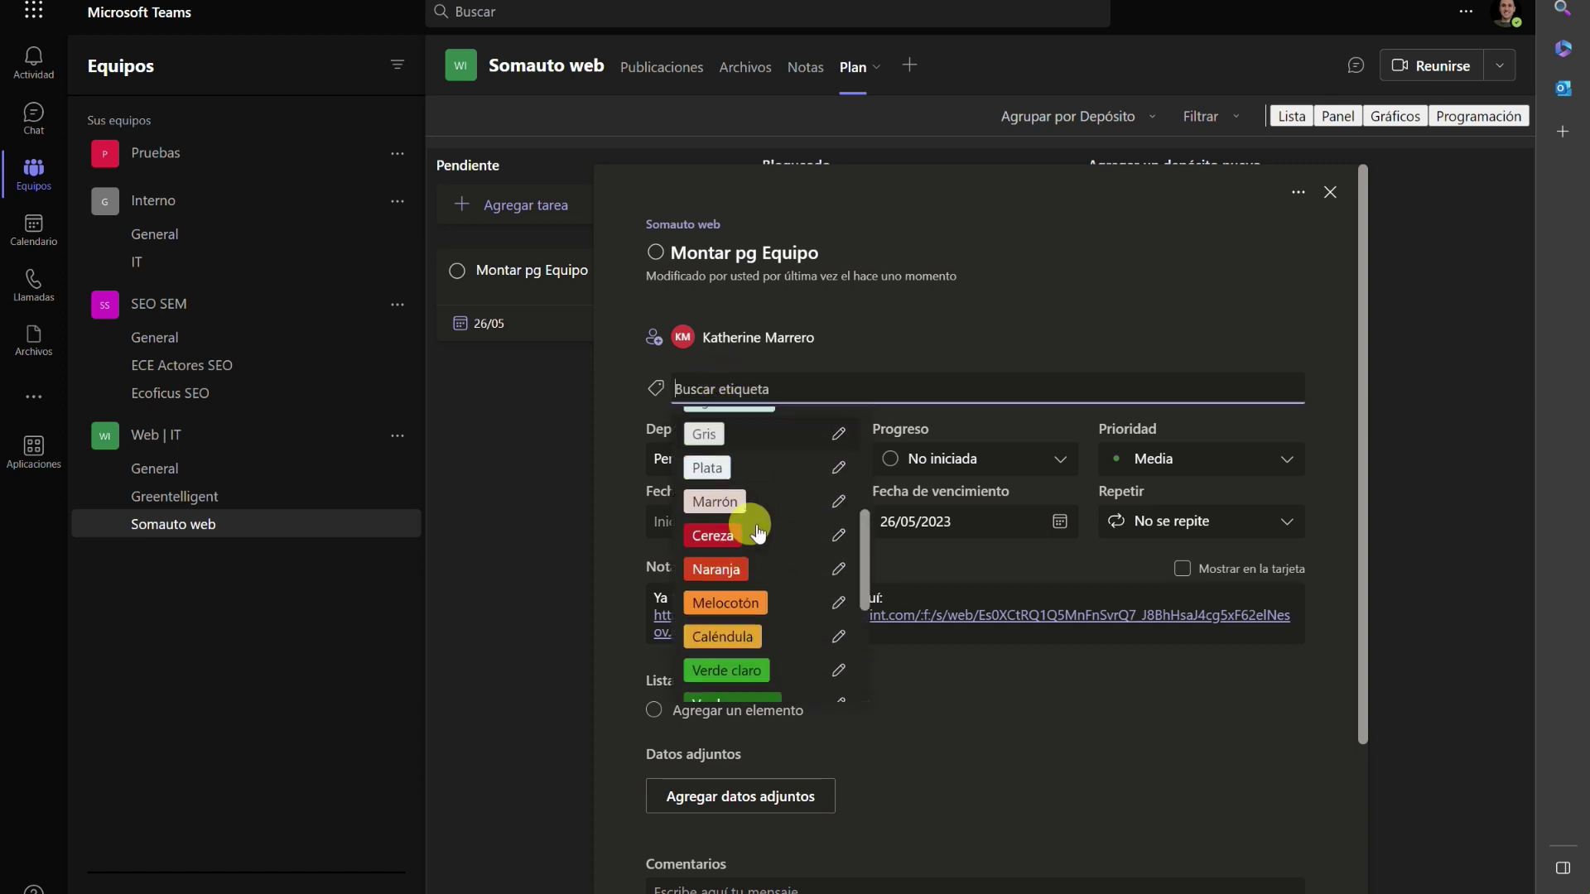
scroll(763, 547, up, 4)
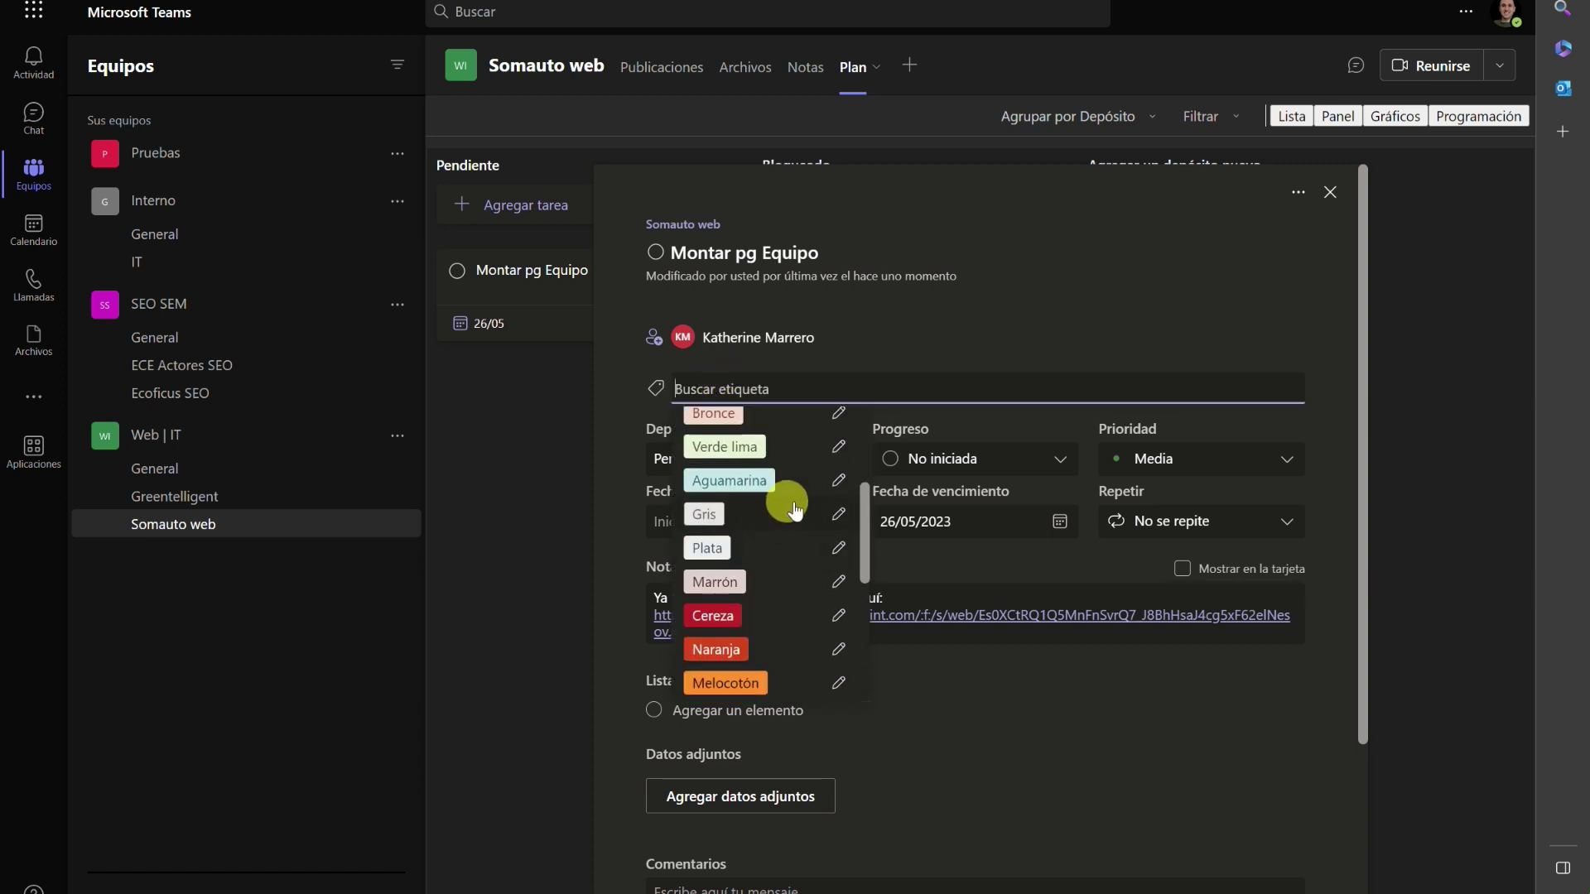
scroll(835, 590, down, 3)
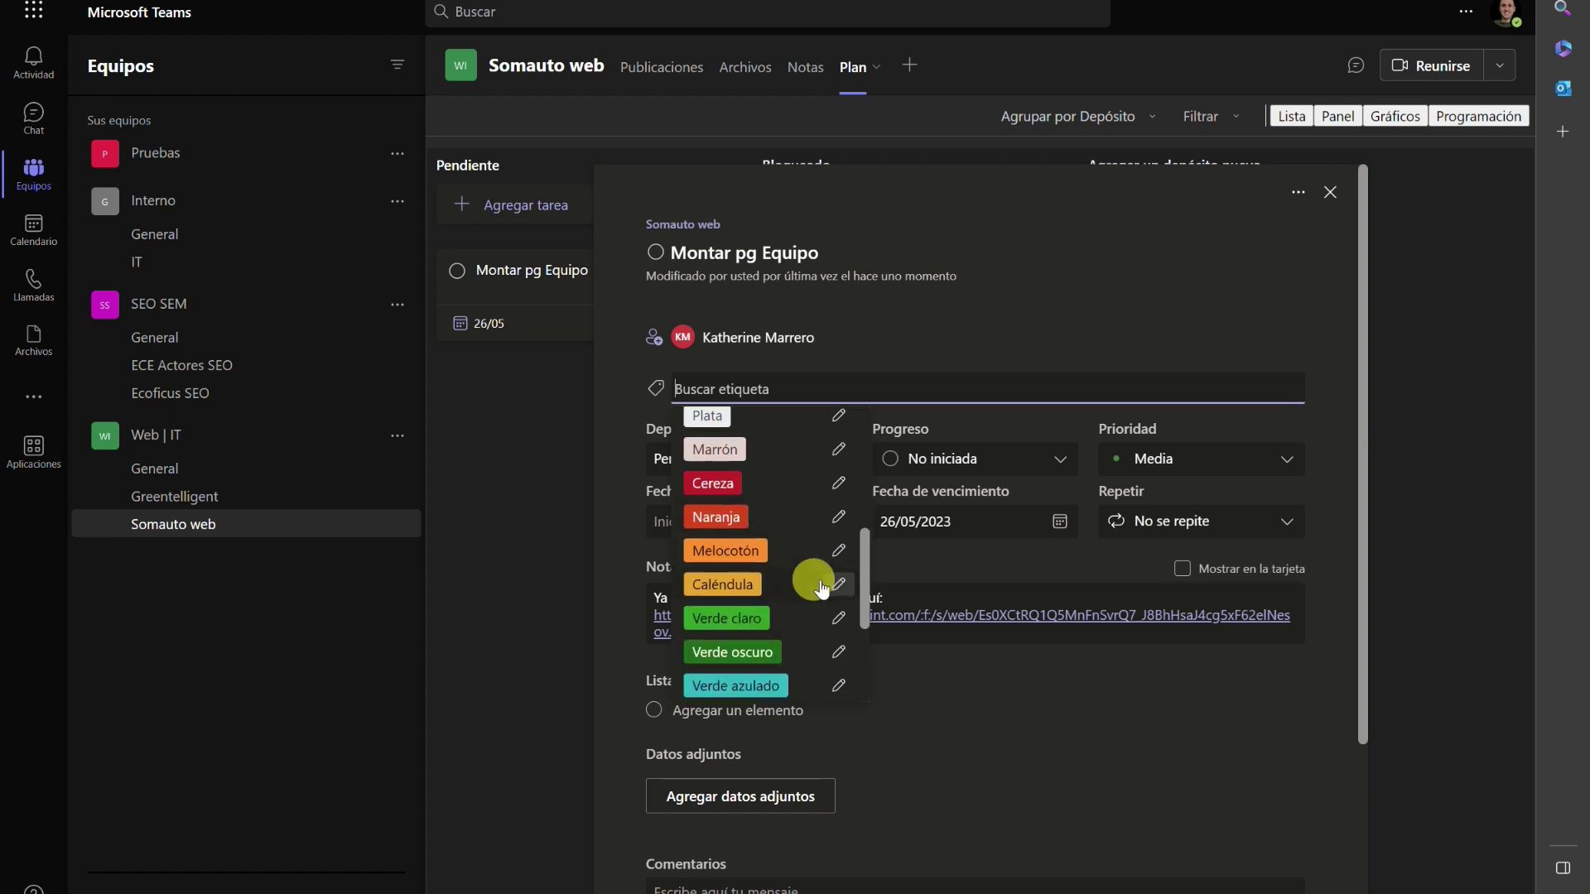
click(836, 588)
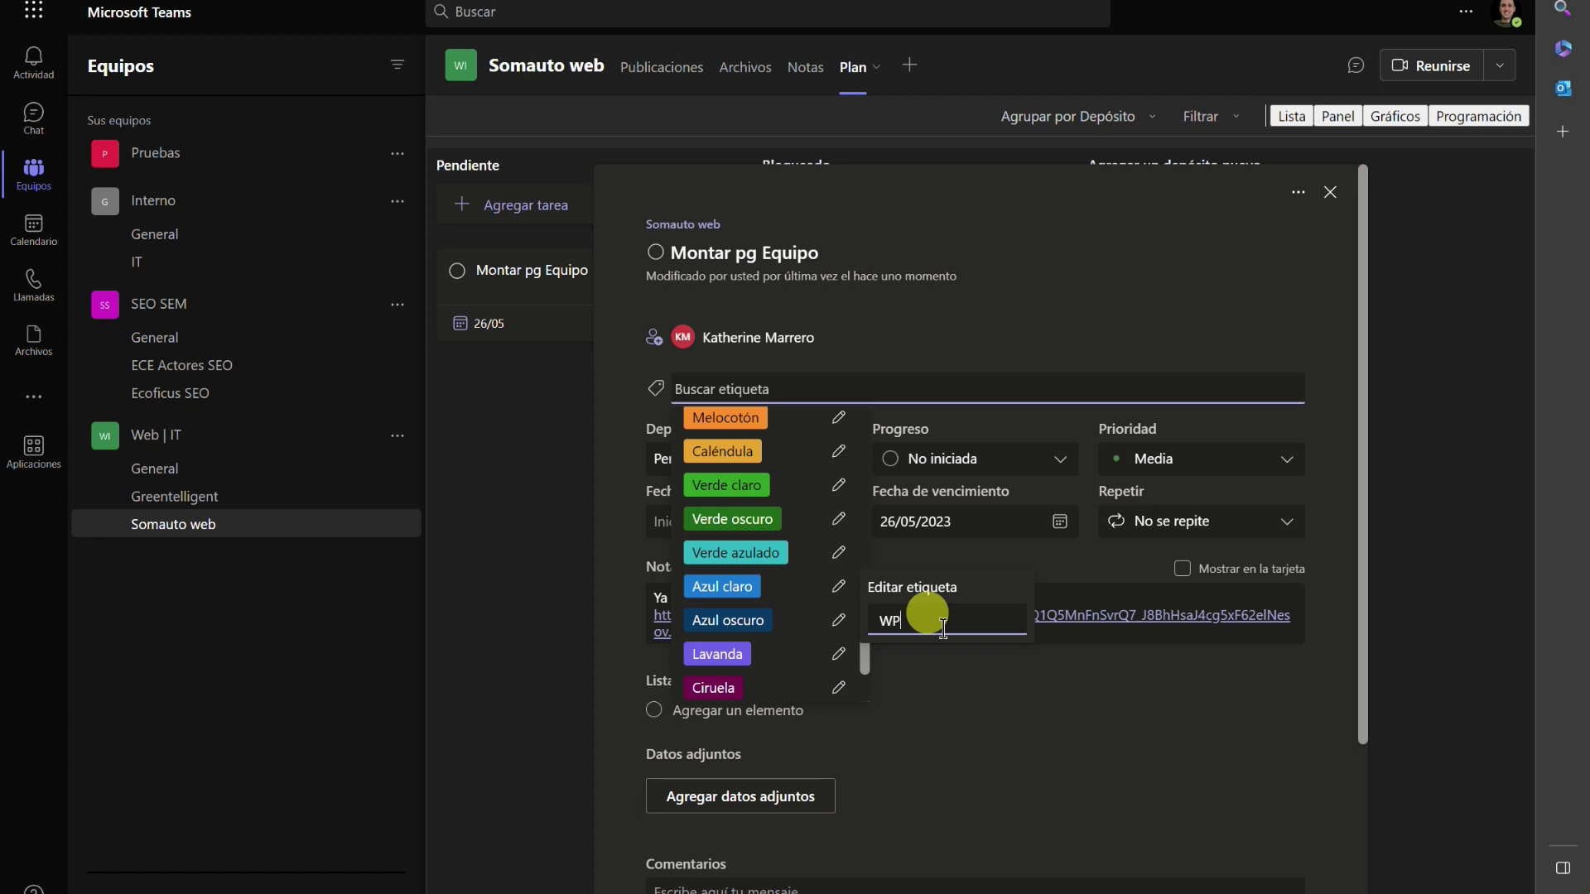
key(Return)
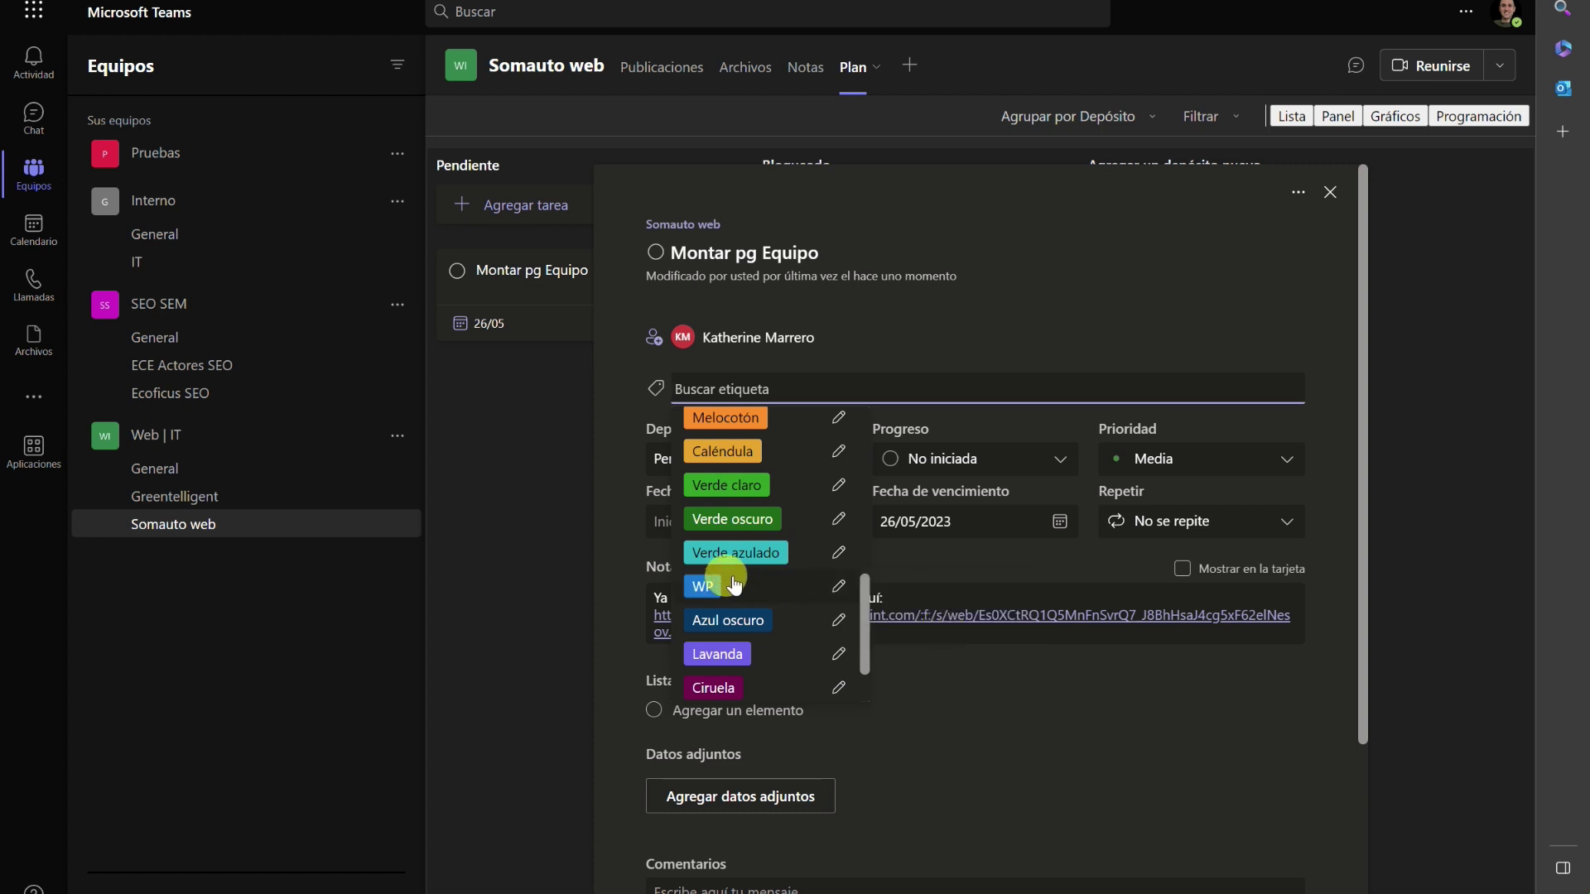
click(705, 588)
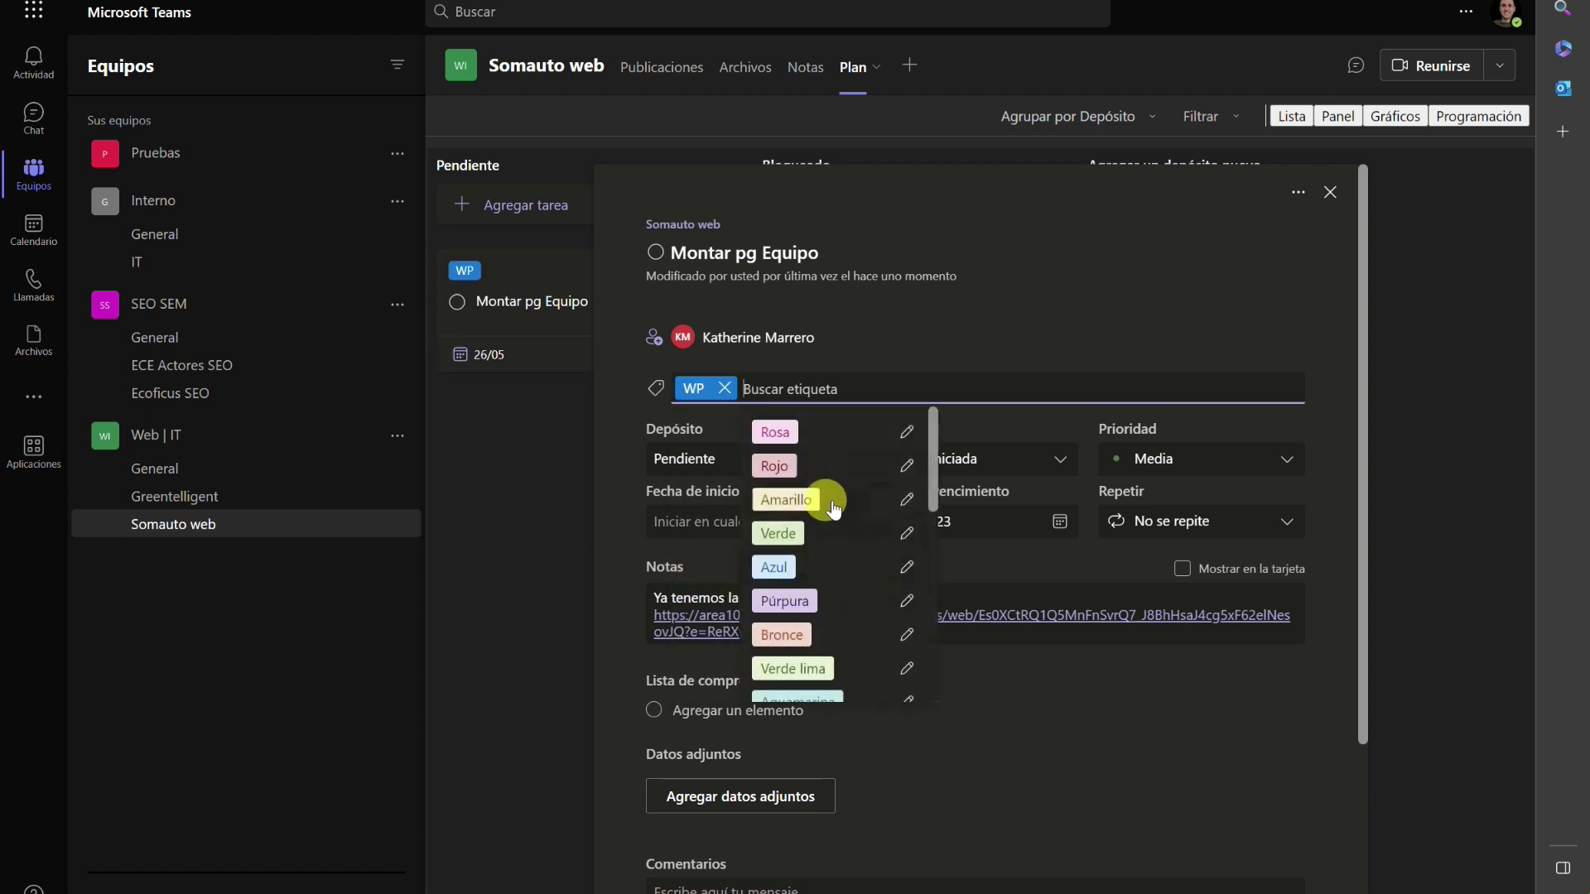
Rename the Lavanda label to Diseño and apply it to the task.
text(diseño)
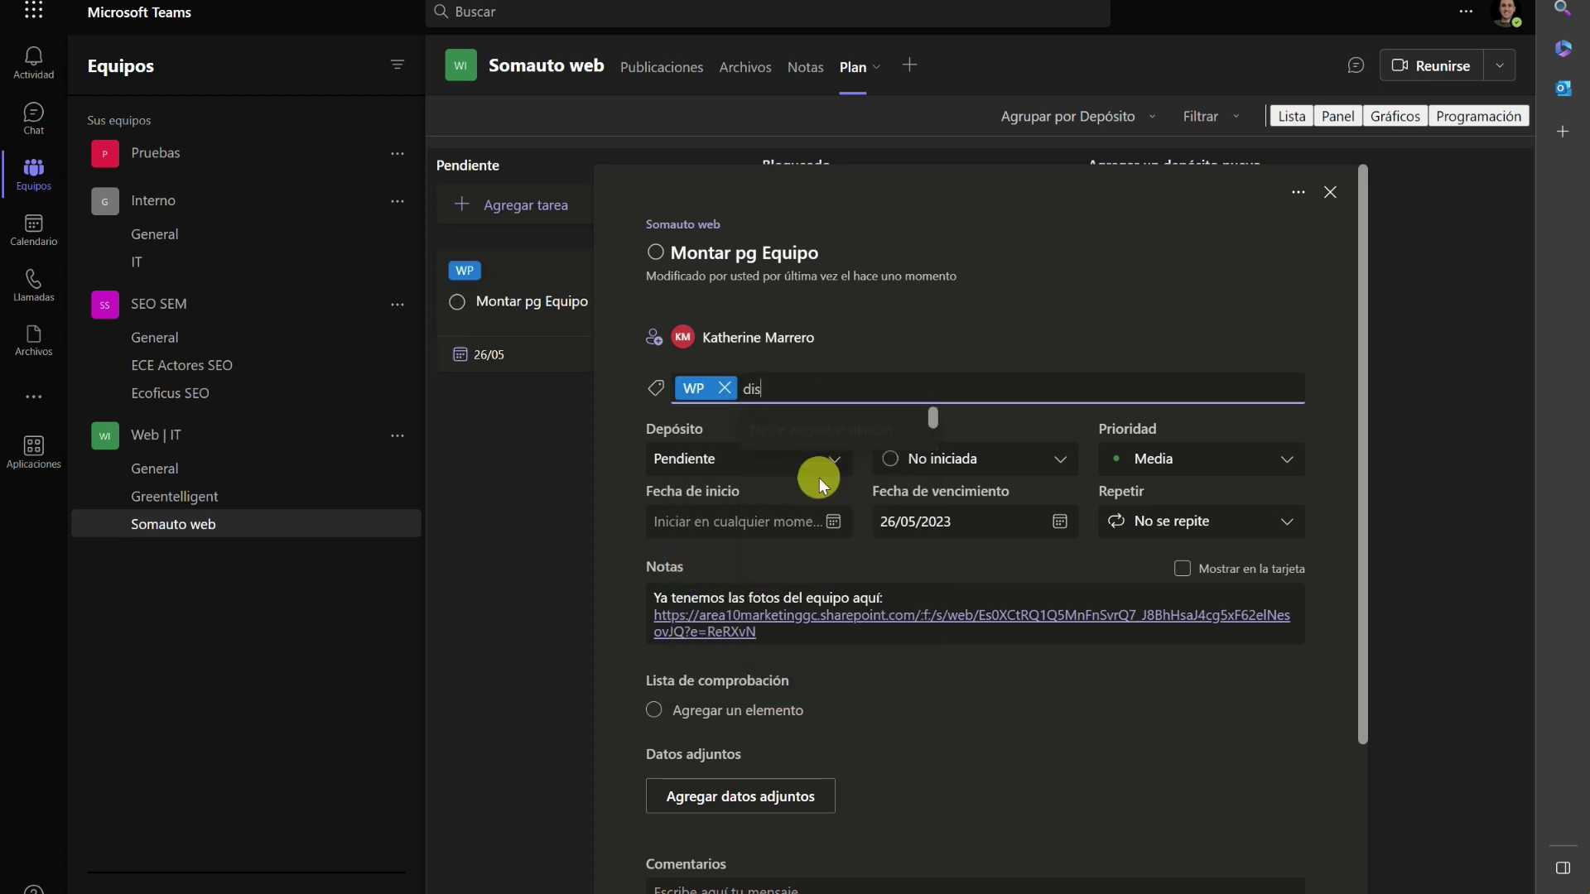
key(BackSpace)
key(BackSpace)
key(BackSpace)
key(BackSpace)
key(BackSpace)
key(BackSpace)
key(Escape)
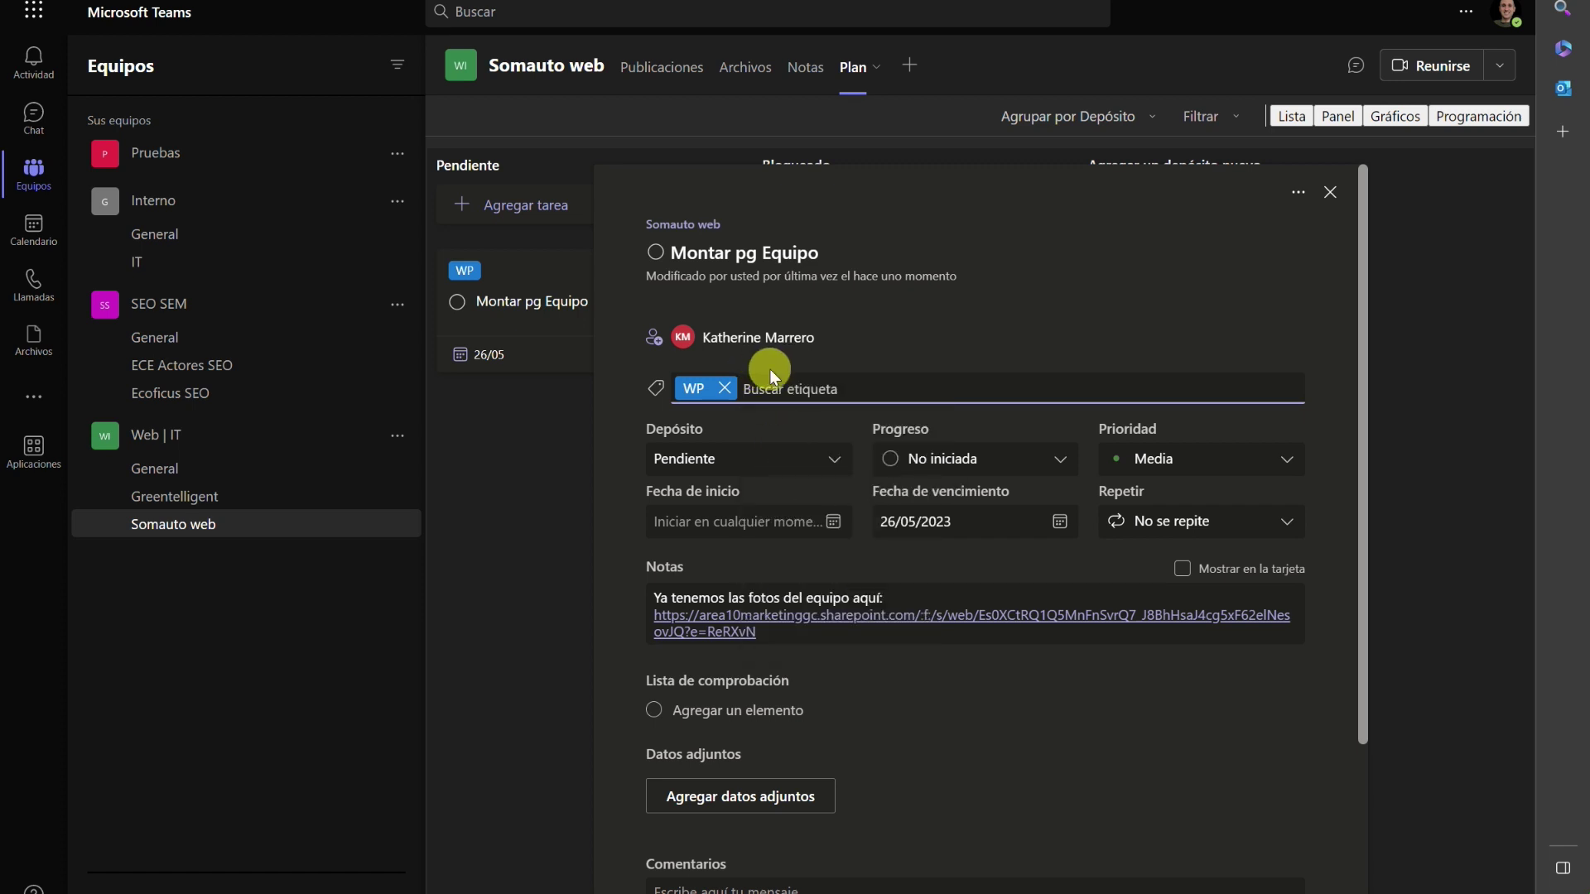
click(767, 385)
scroll(833, 534, down, 2)
scroll(832, 535, down, 7)
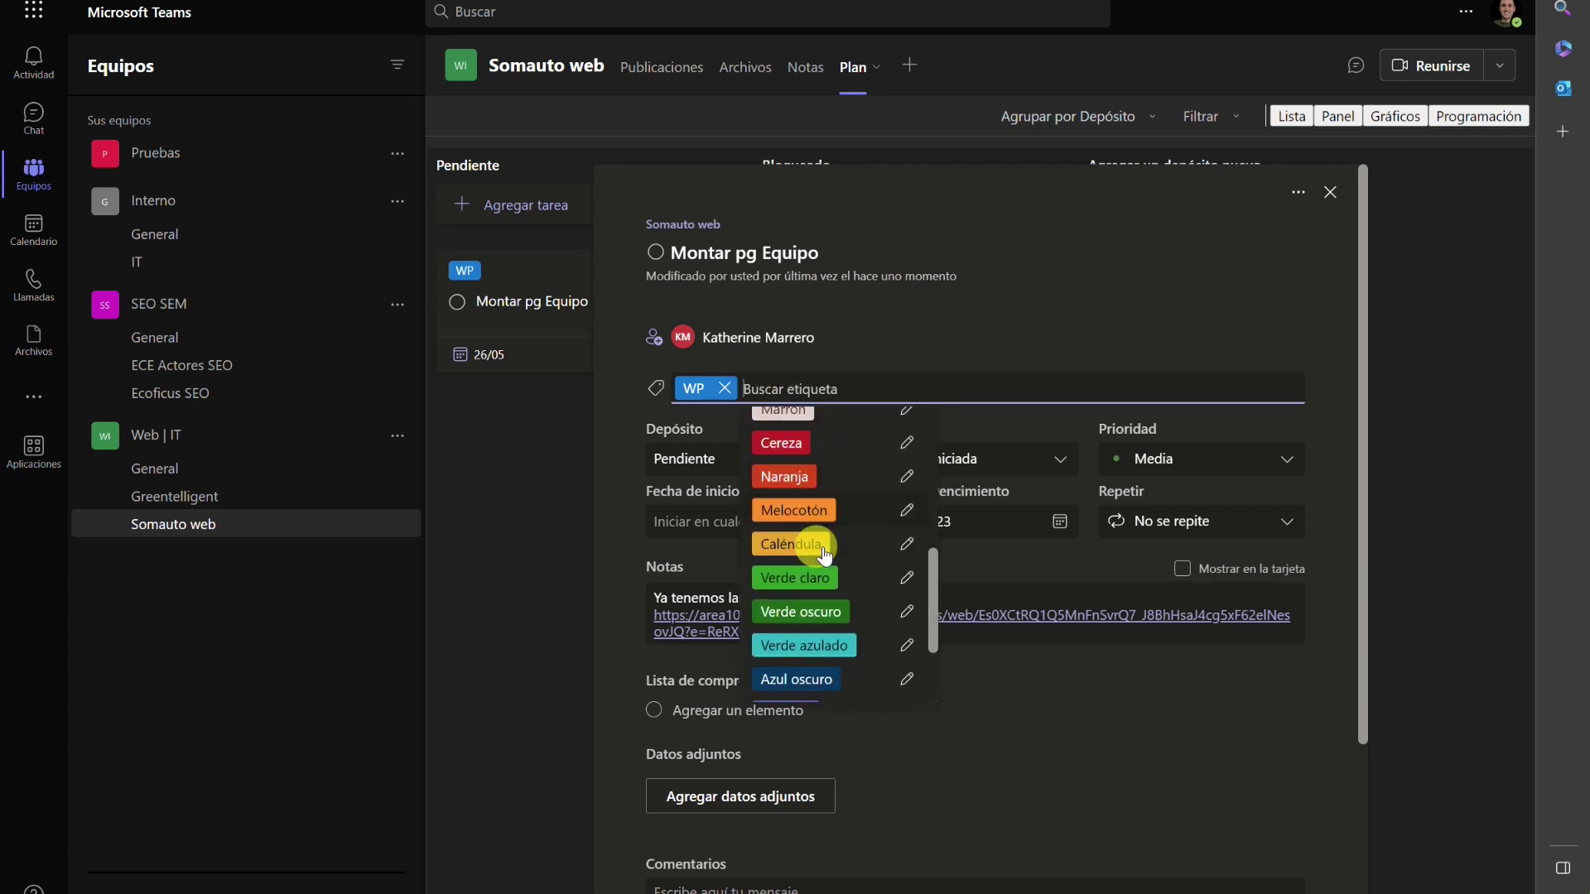
click(907, 577)
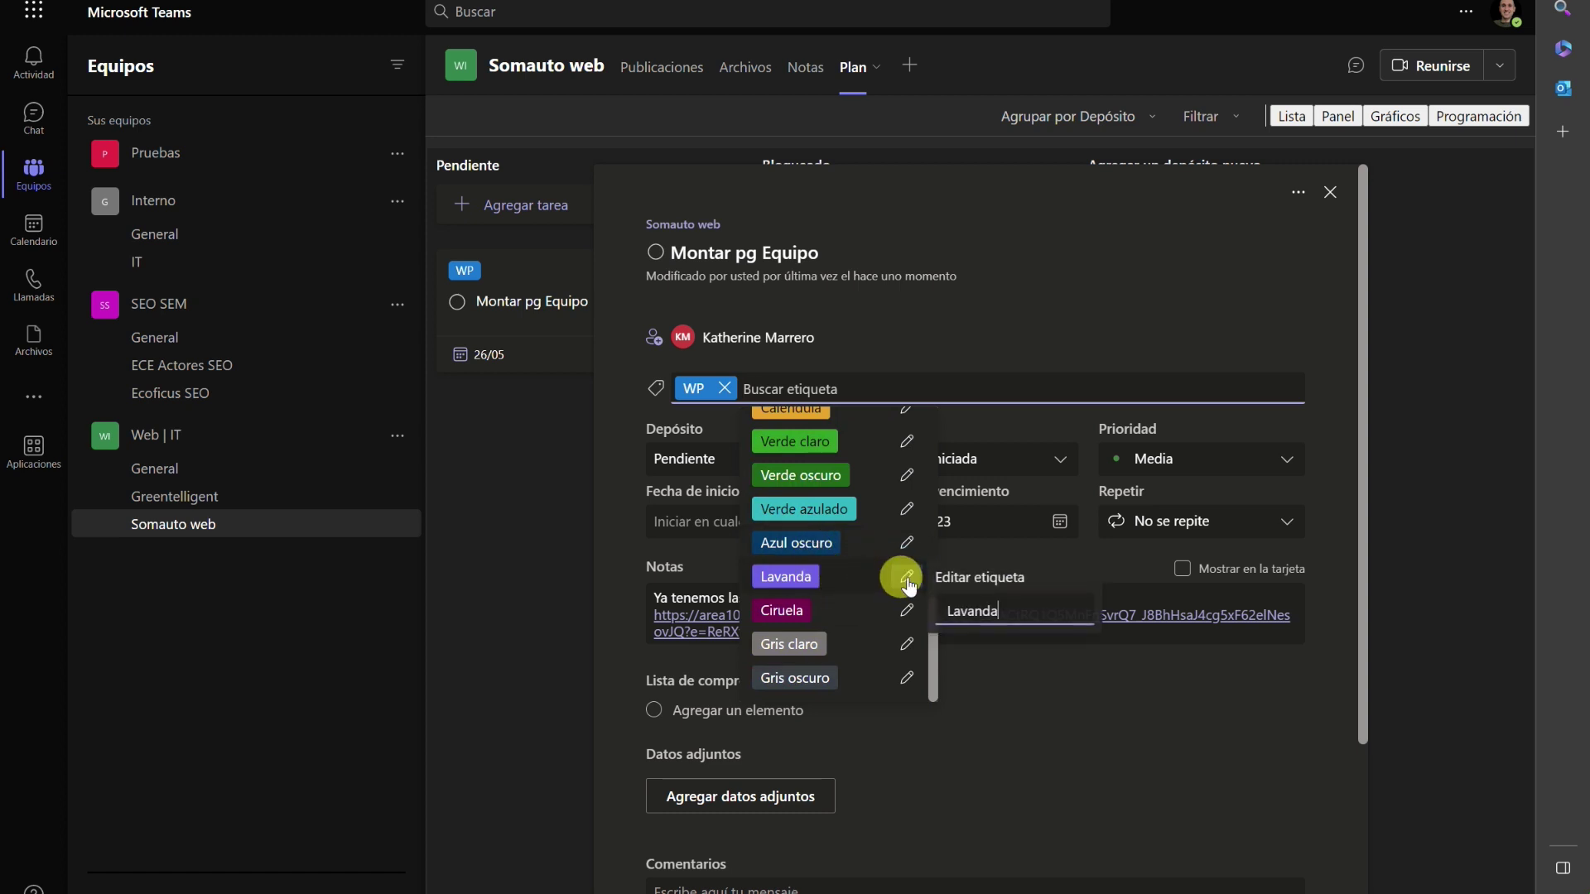
double_click(977, 617)
text(Dis)
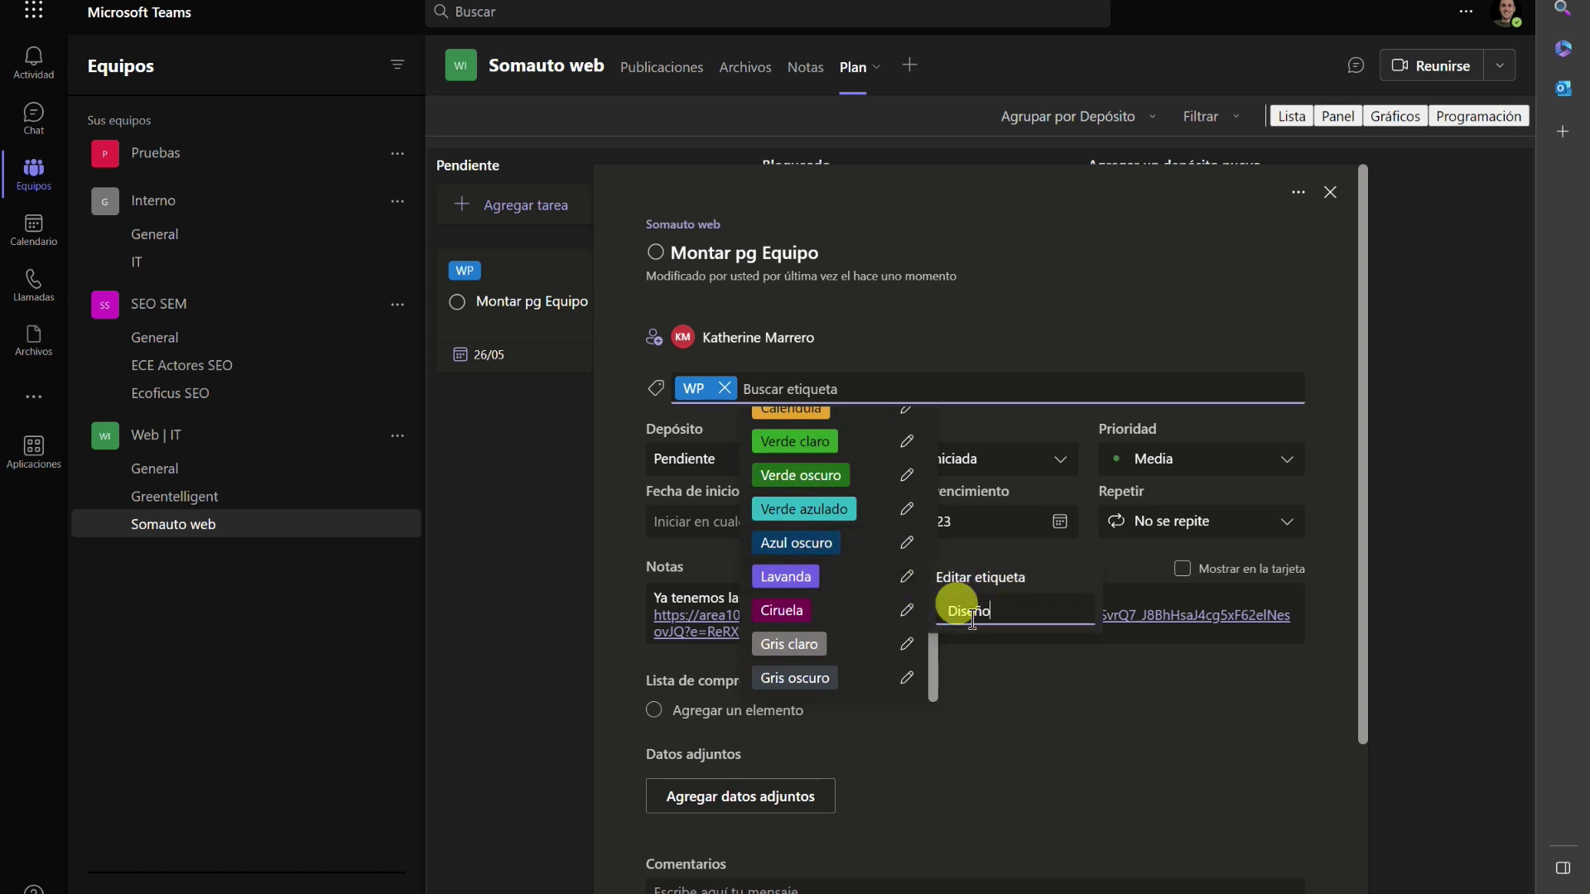
text(eño)
key(Return)
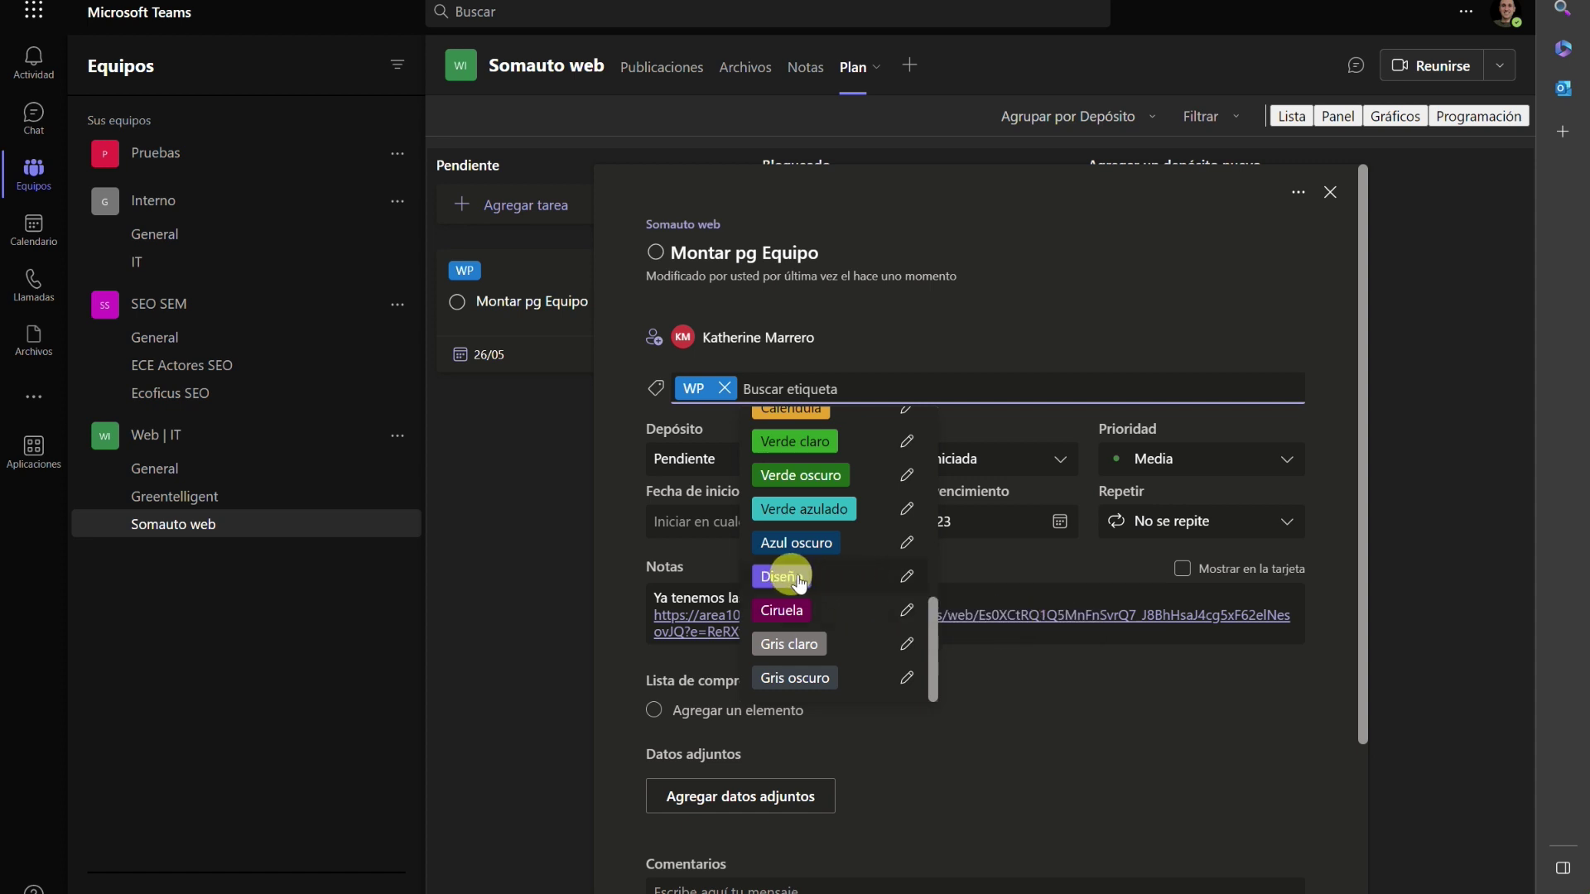
click(779, 576)
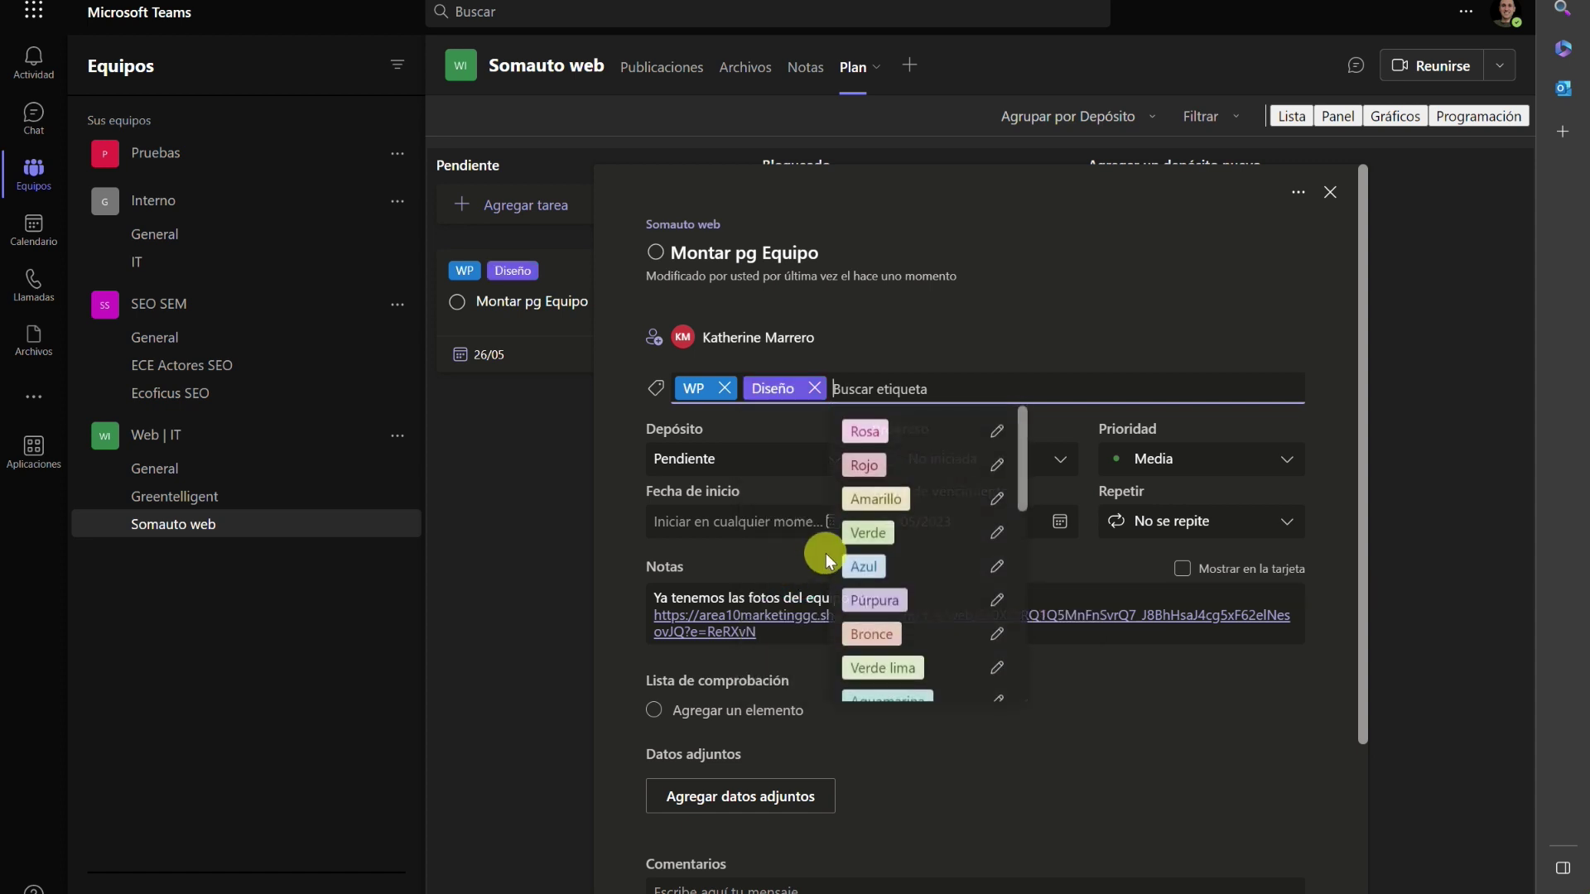
click(1112, 640)
Add a notes paragraph asking to resize or crop all team photos uniformly and compress them.
click(782, 636)
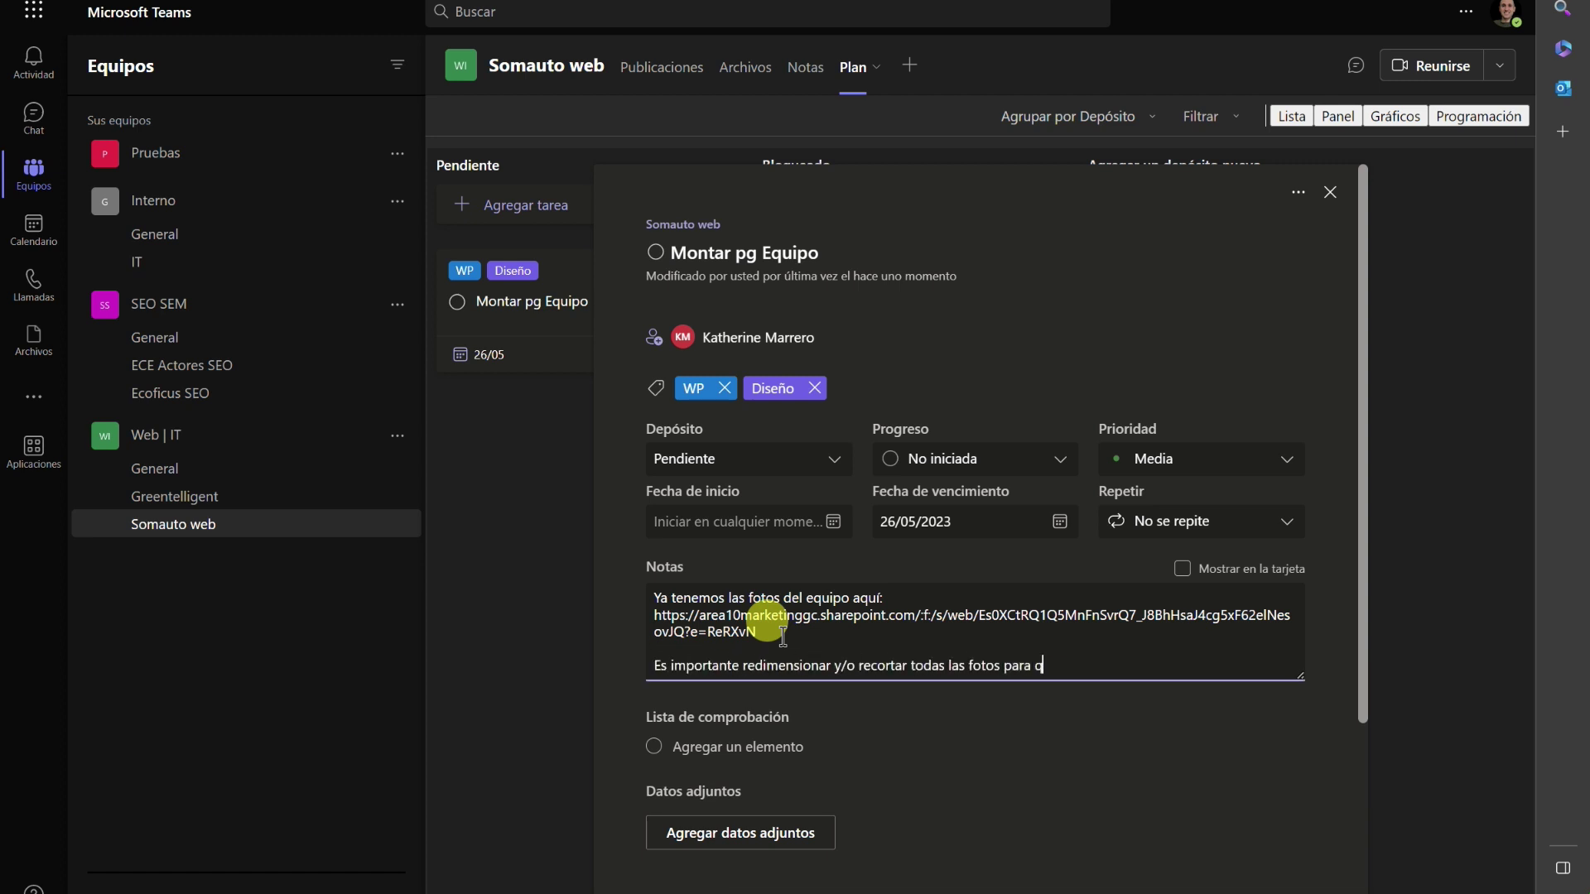
text(mprimirlas para que ocupen lo menos posiv)
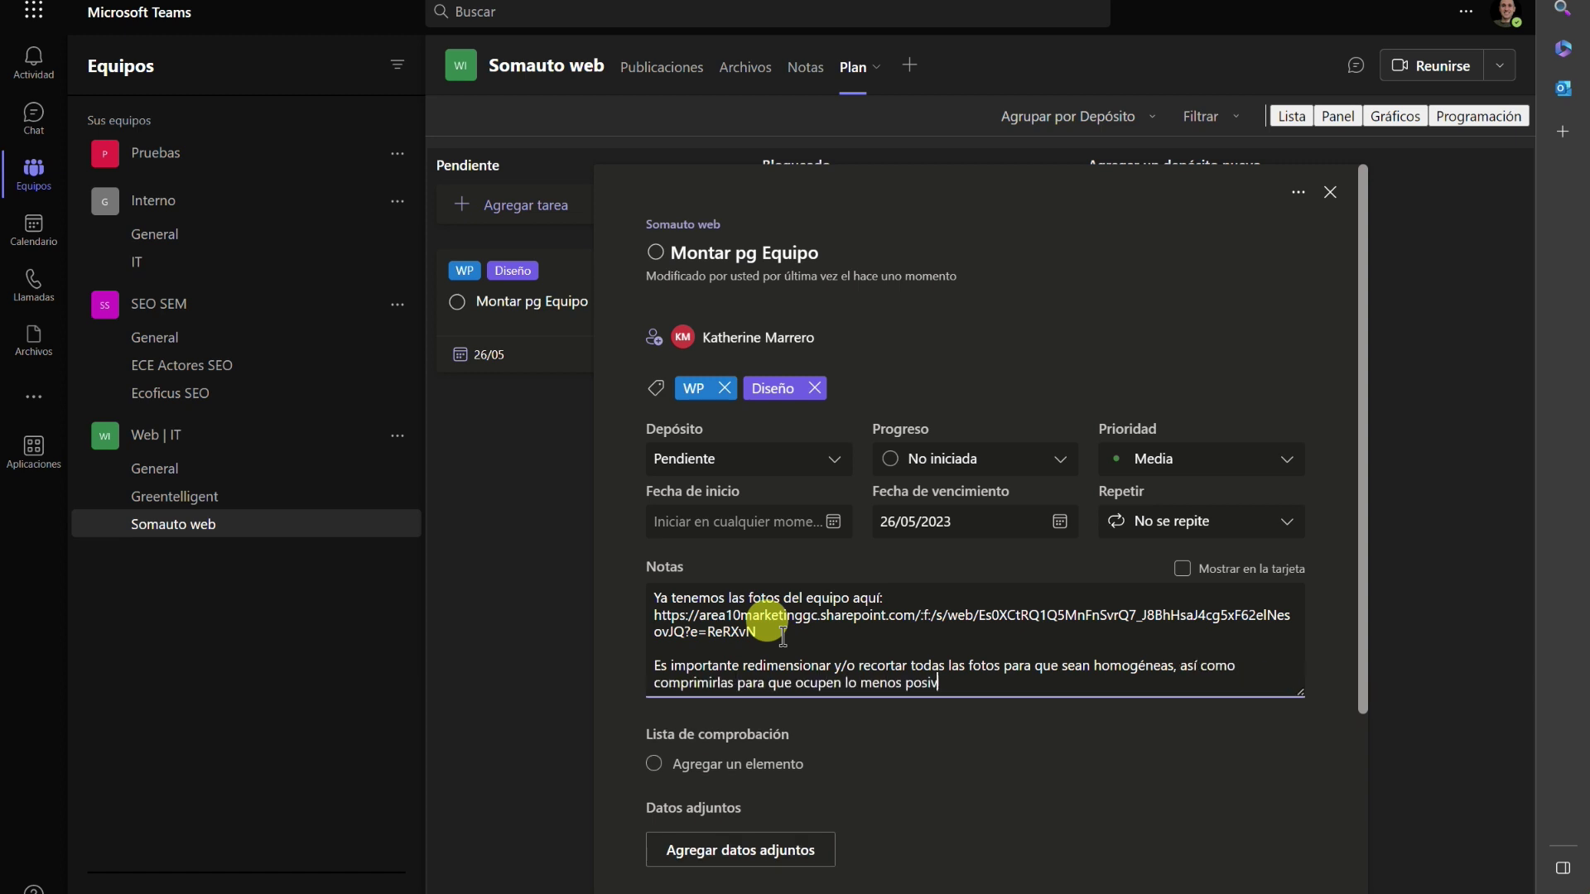
key(BackSpace)
text(ble.)
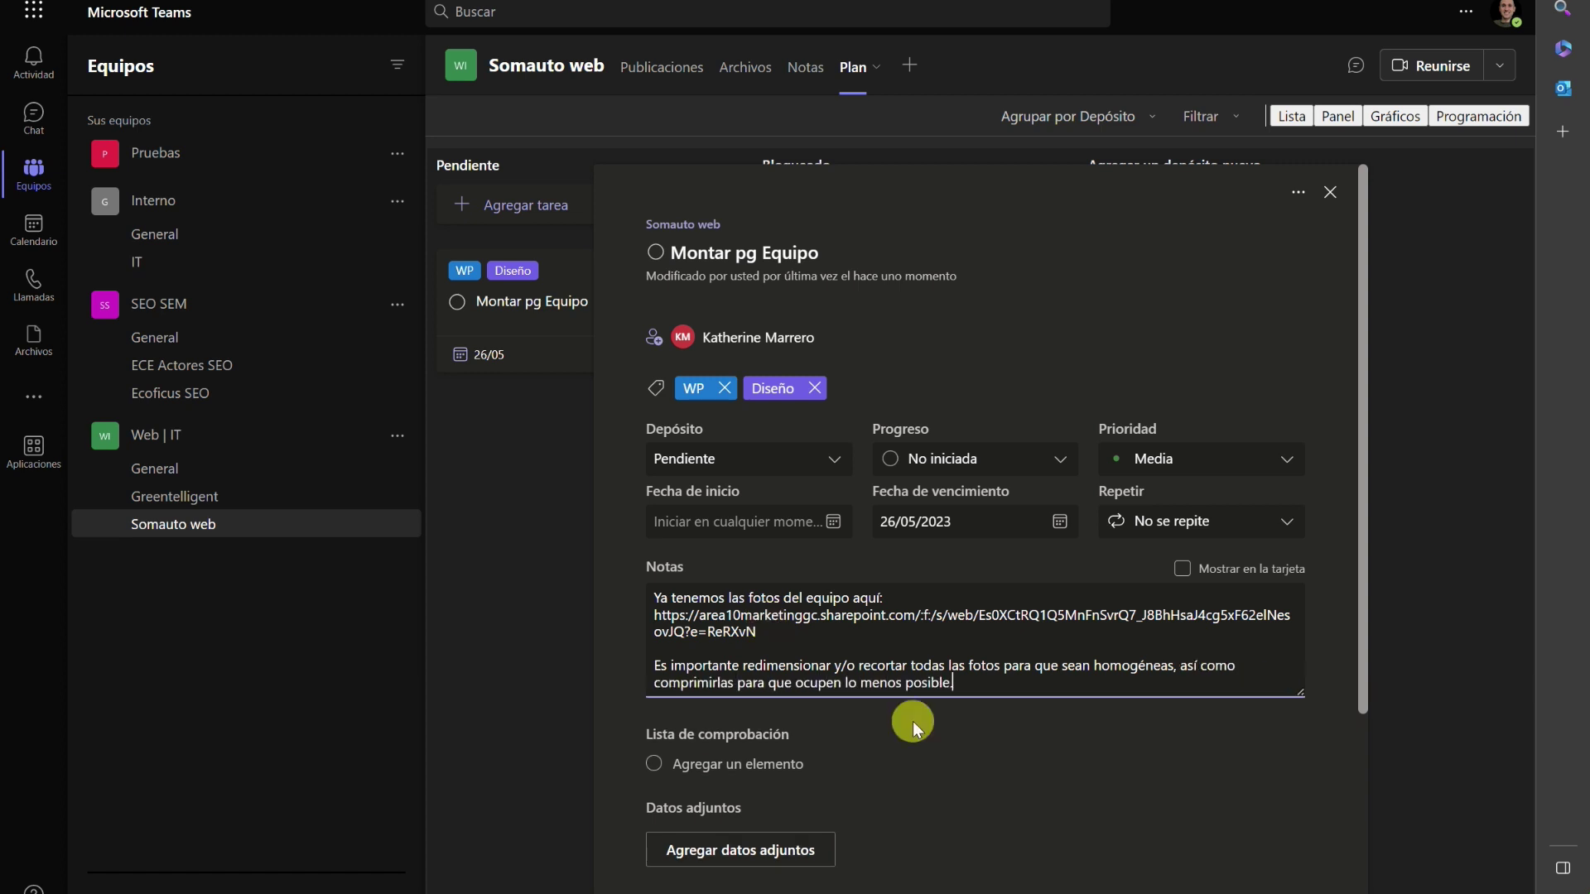
key(Return)
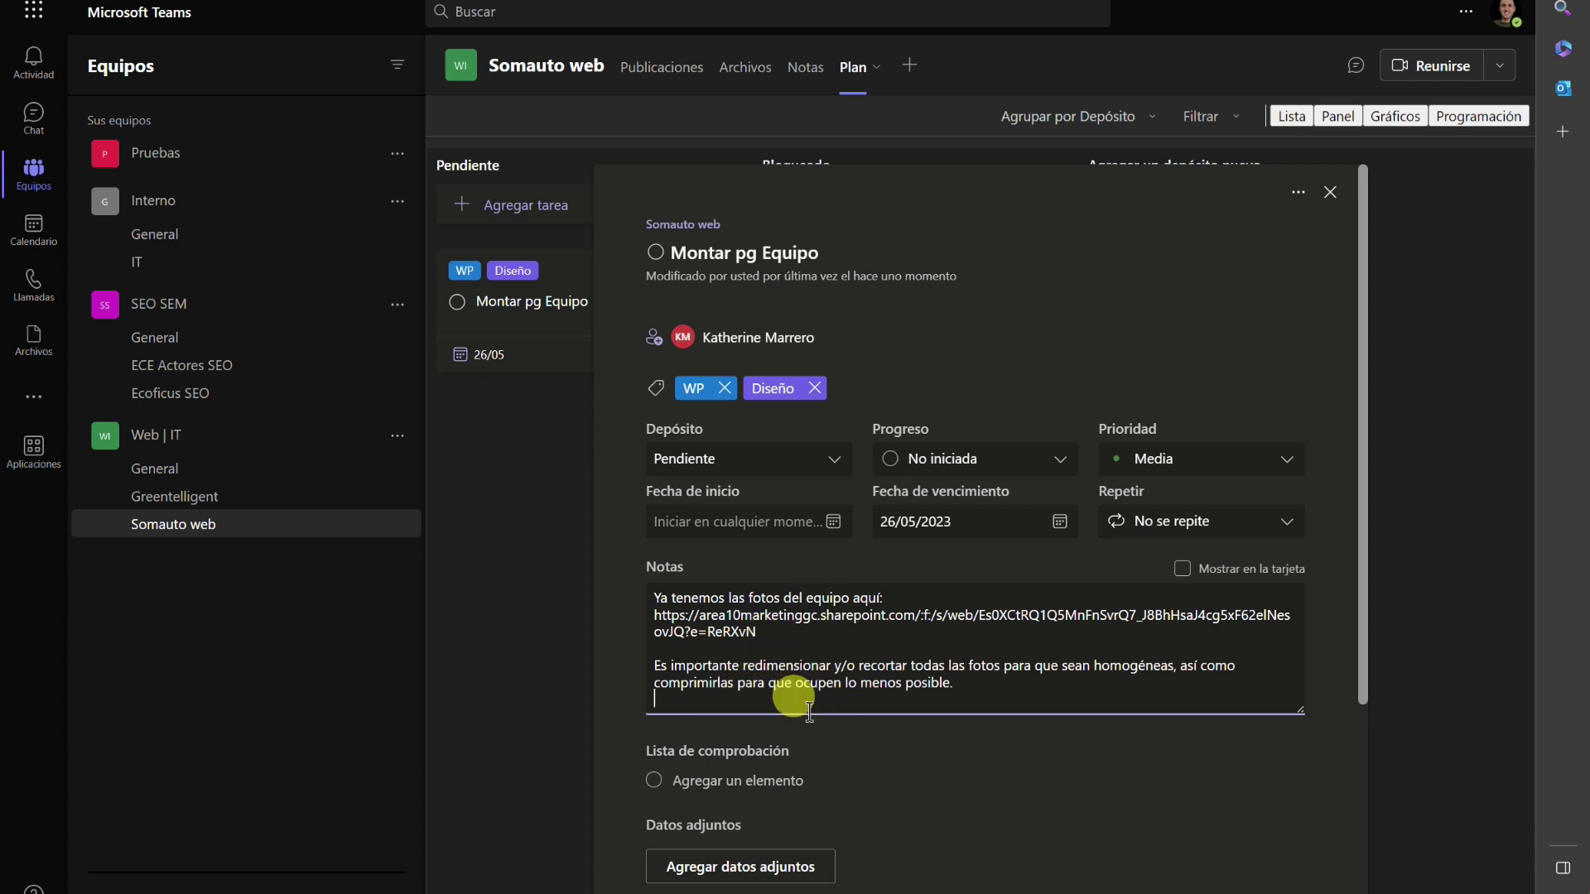
click(806, 722)
scroll(1288, 566, down, 3)
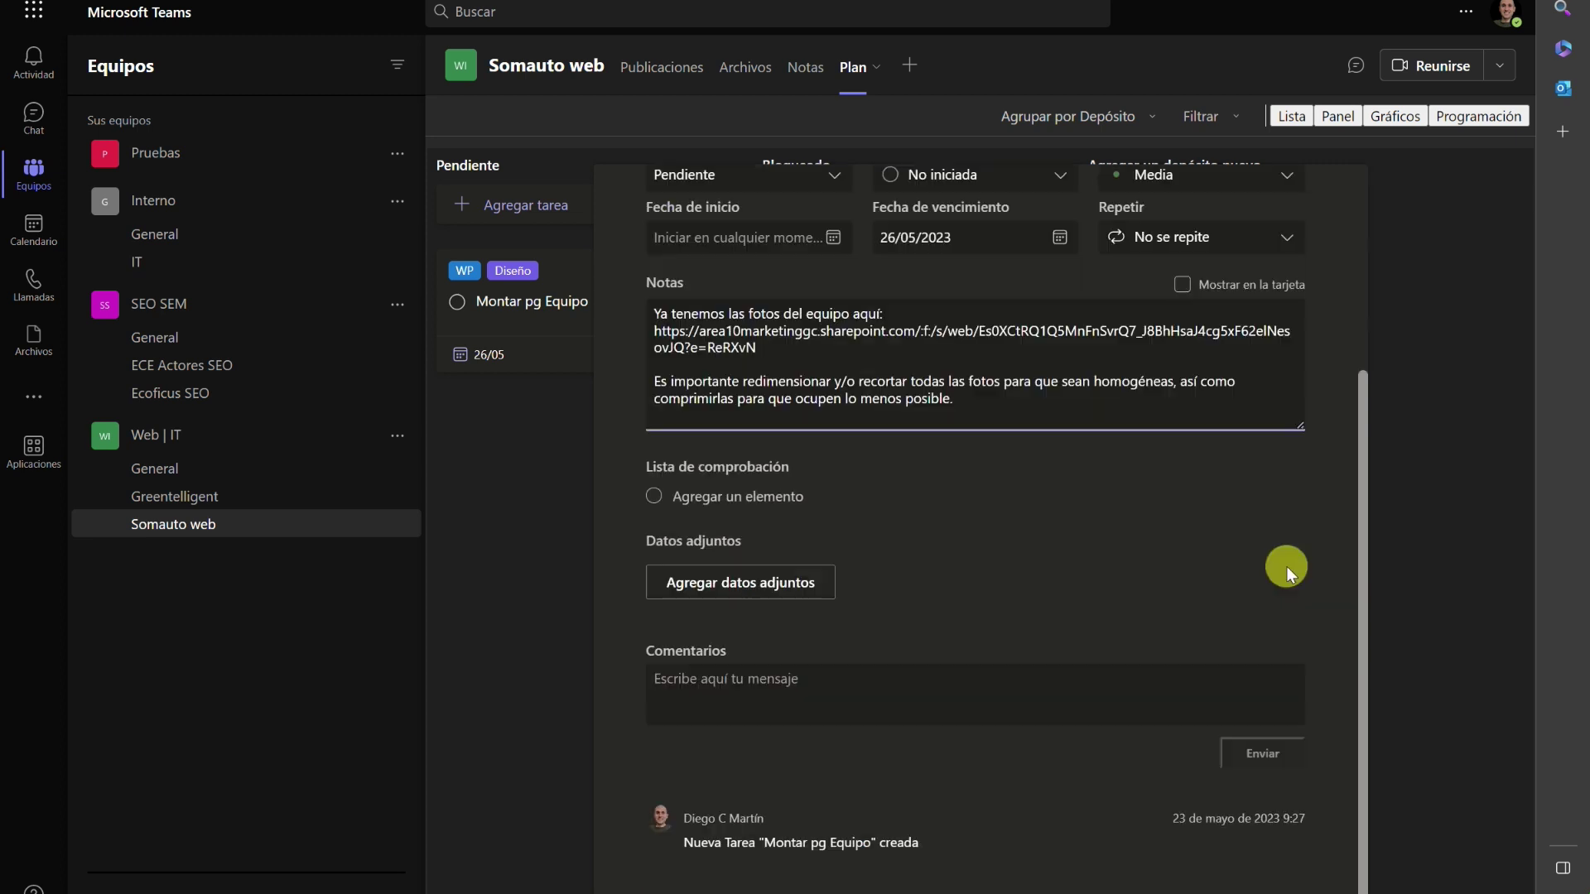
Back on the board, create 'Pag talleres' under Pendiente and open its card.
click(1414, 485)
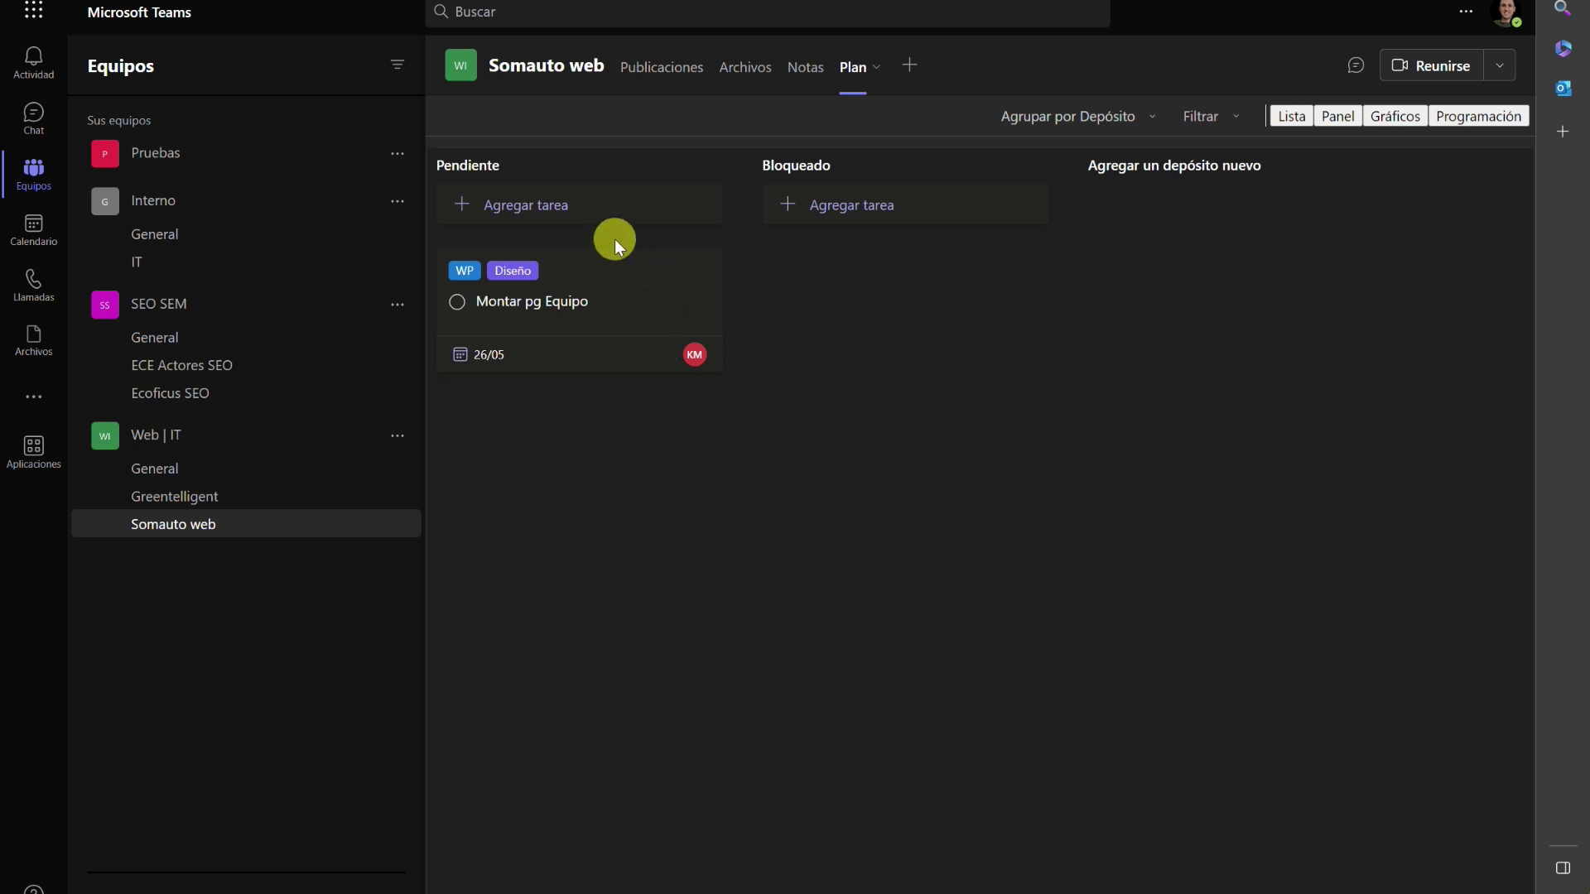
click(590, 207)
text(Pag talletes)
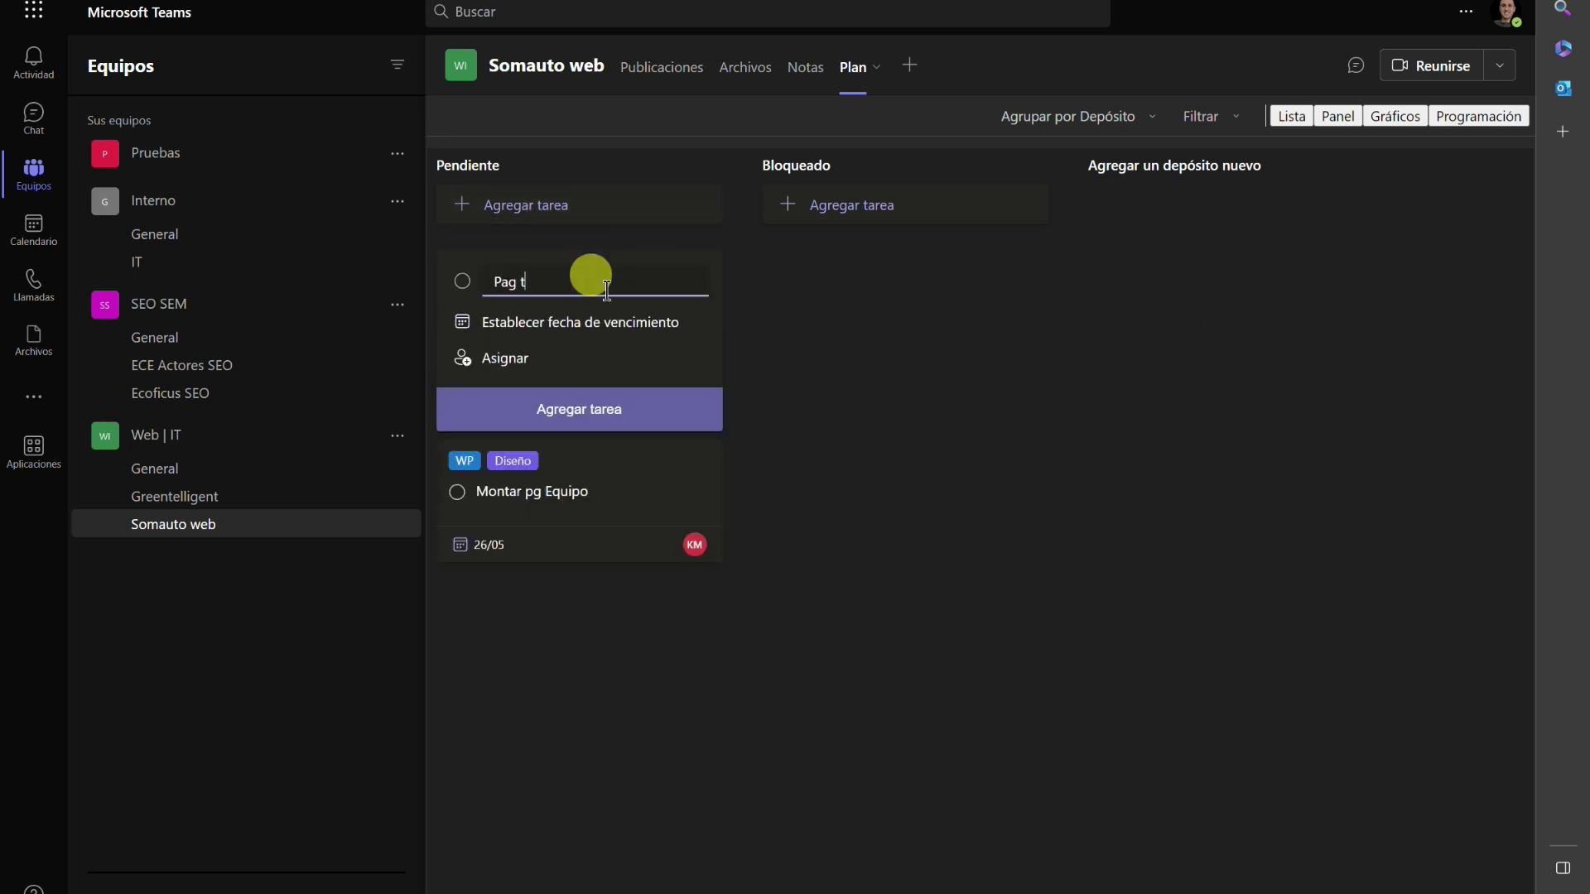
key(BackSpace)
key(BackSpace)
key(BackSpace)
text(res)
key(Return)
click(542, 468)
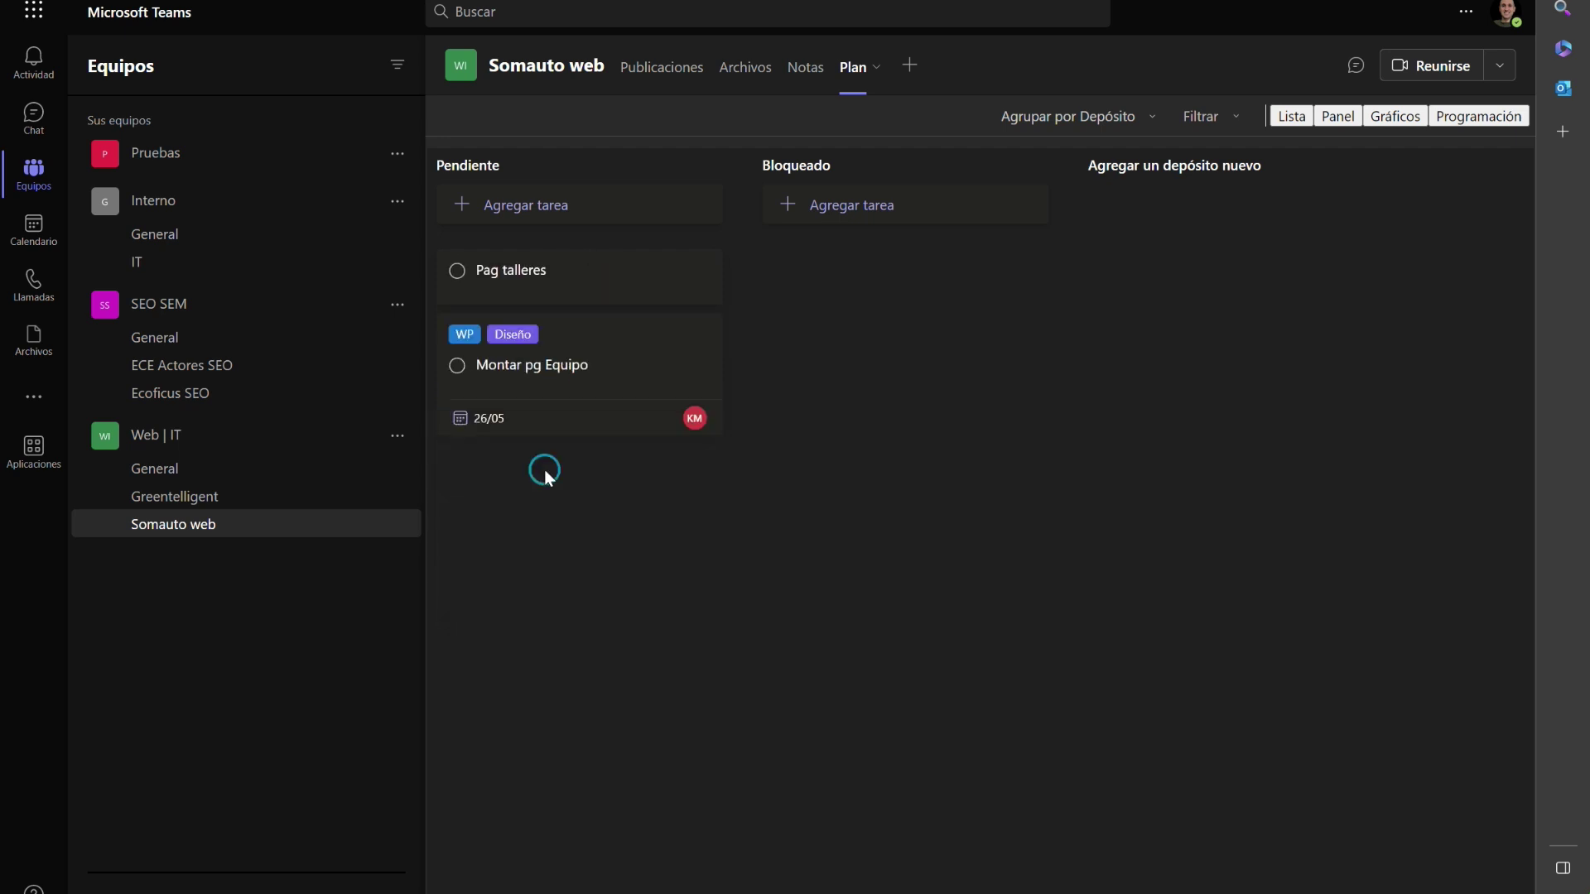
click(527, 267)
Paste the workshop-tab explanation into Notas and add a line awaiting word on reusing old website content.
click(728, 585)
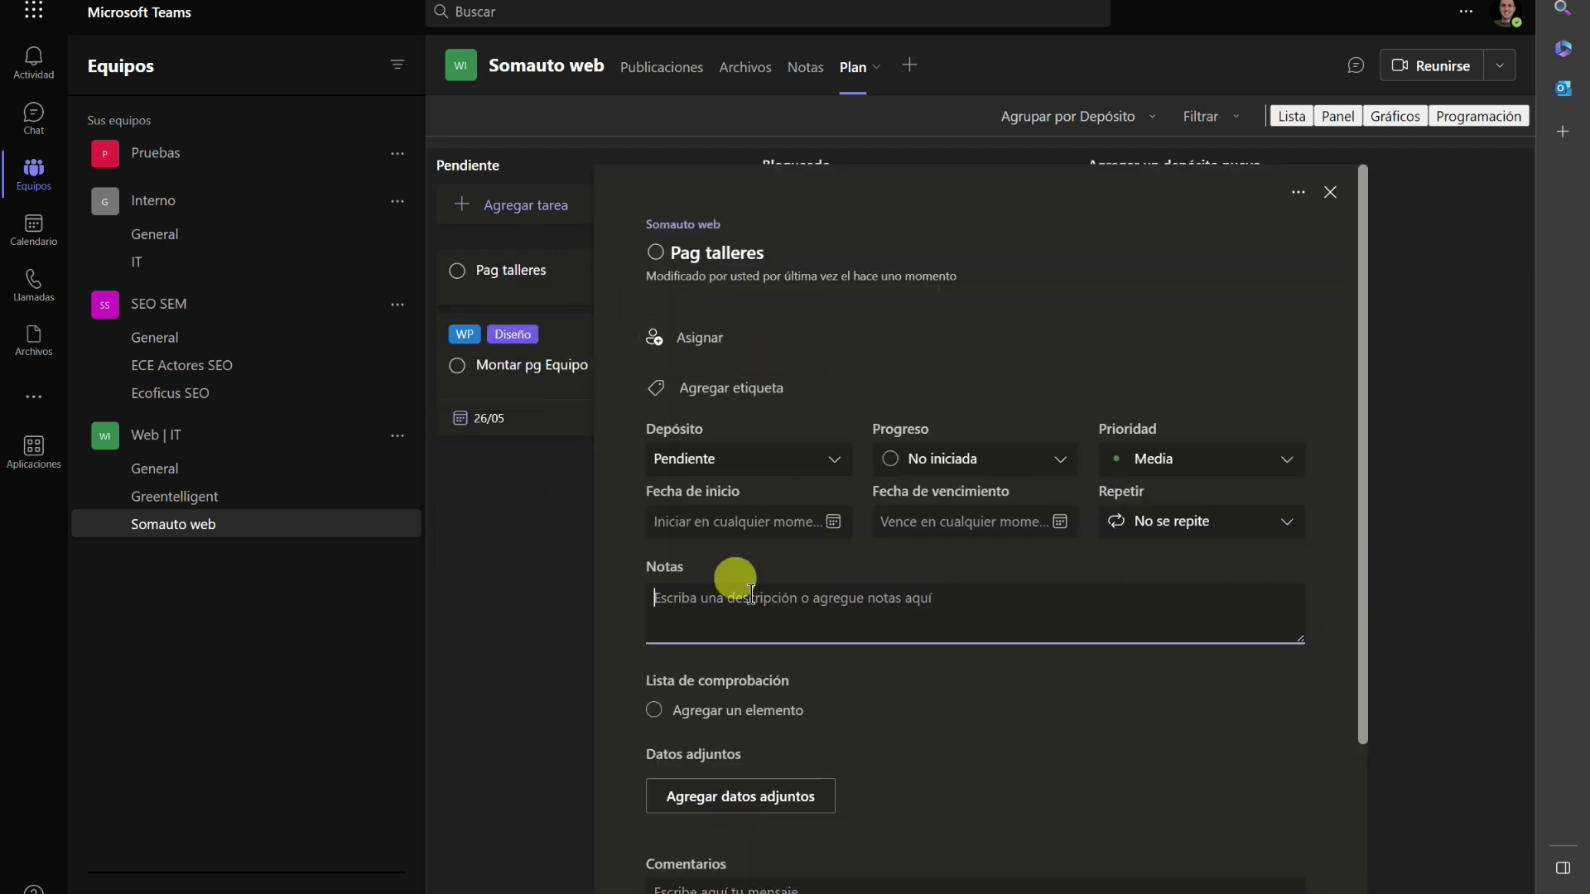
click(916, 621)
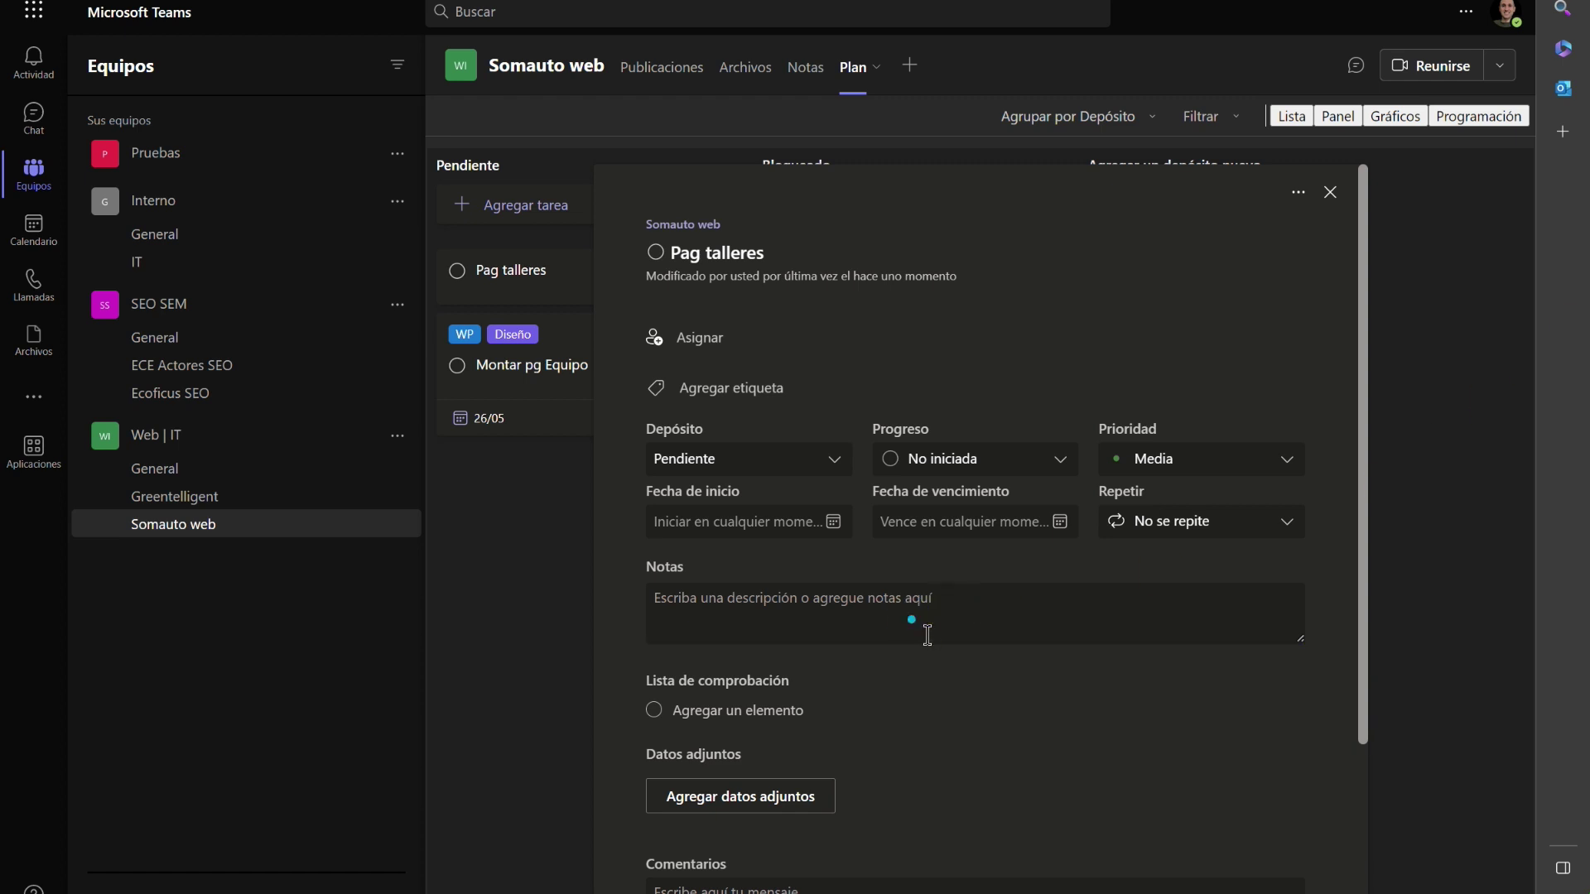
text(1.	Respecto a los talleres, efectivamente es solo de acceso para aquellos clientes que tienen vehículos nuestros. Sin embargo la pestaña taller hace referencia a nuestro taller propio que se encuentra en nuestras)
key(Return)
text(A)
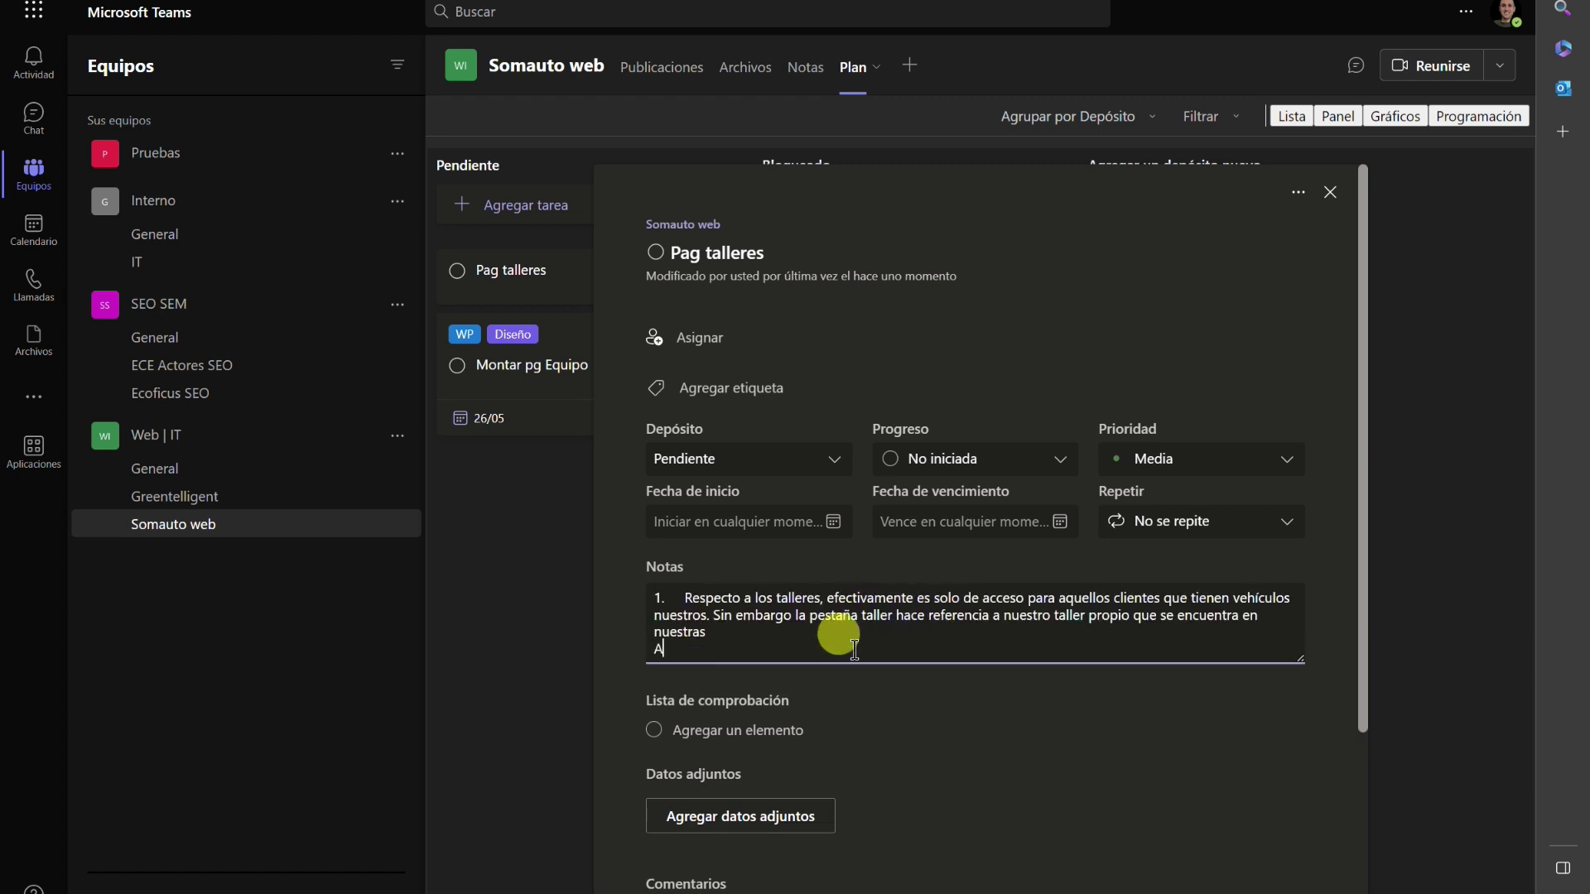
text( la espera de que nos indiquen si)
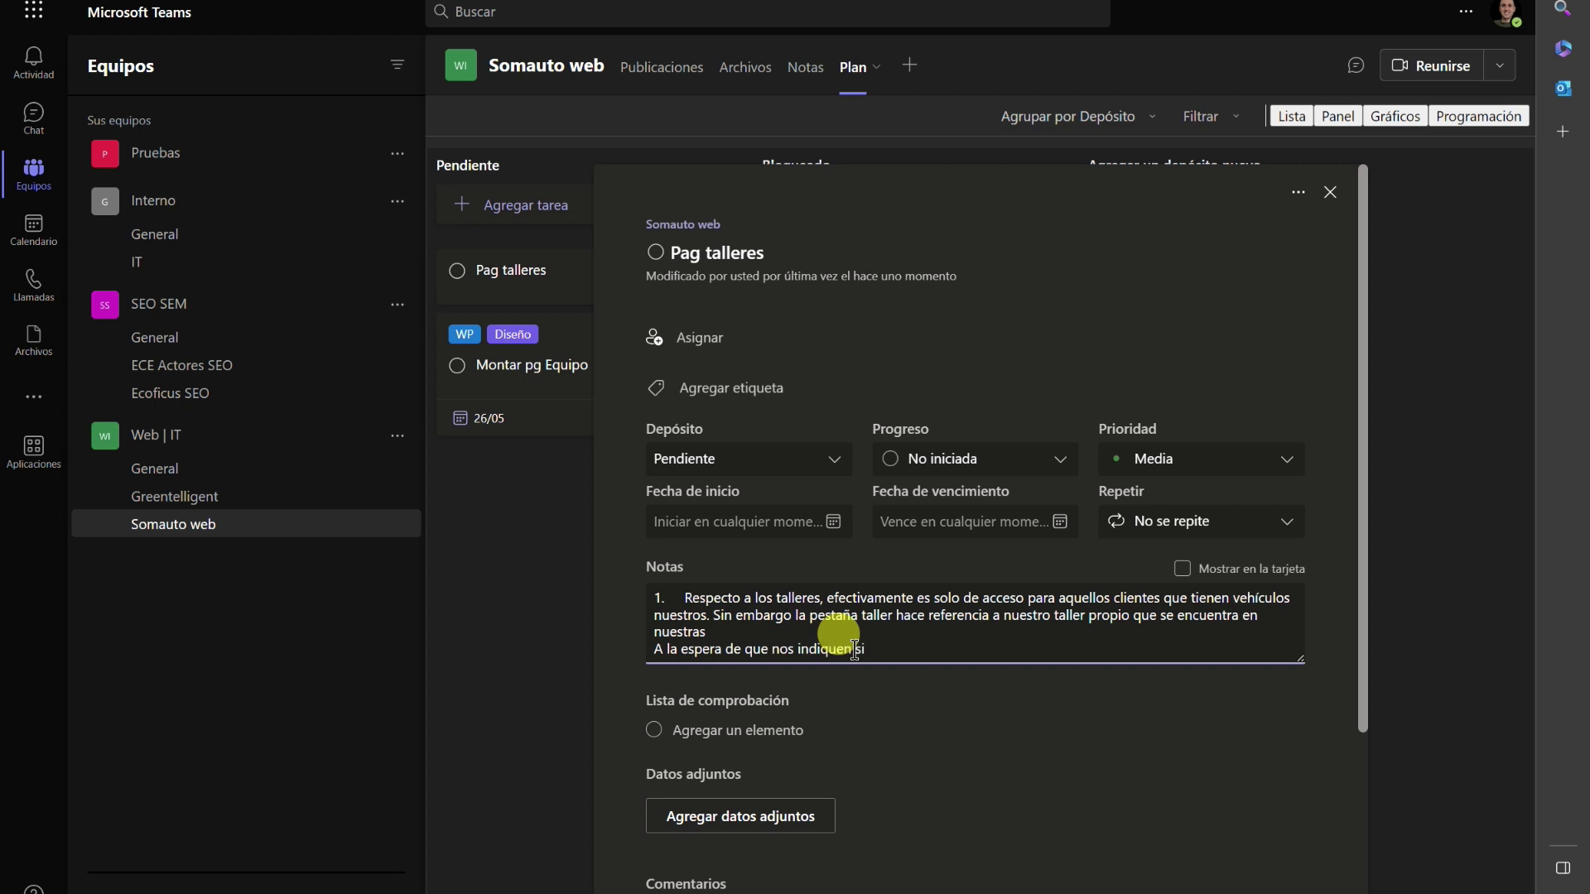
text( cogemos el contenido de la web antigua)
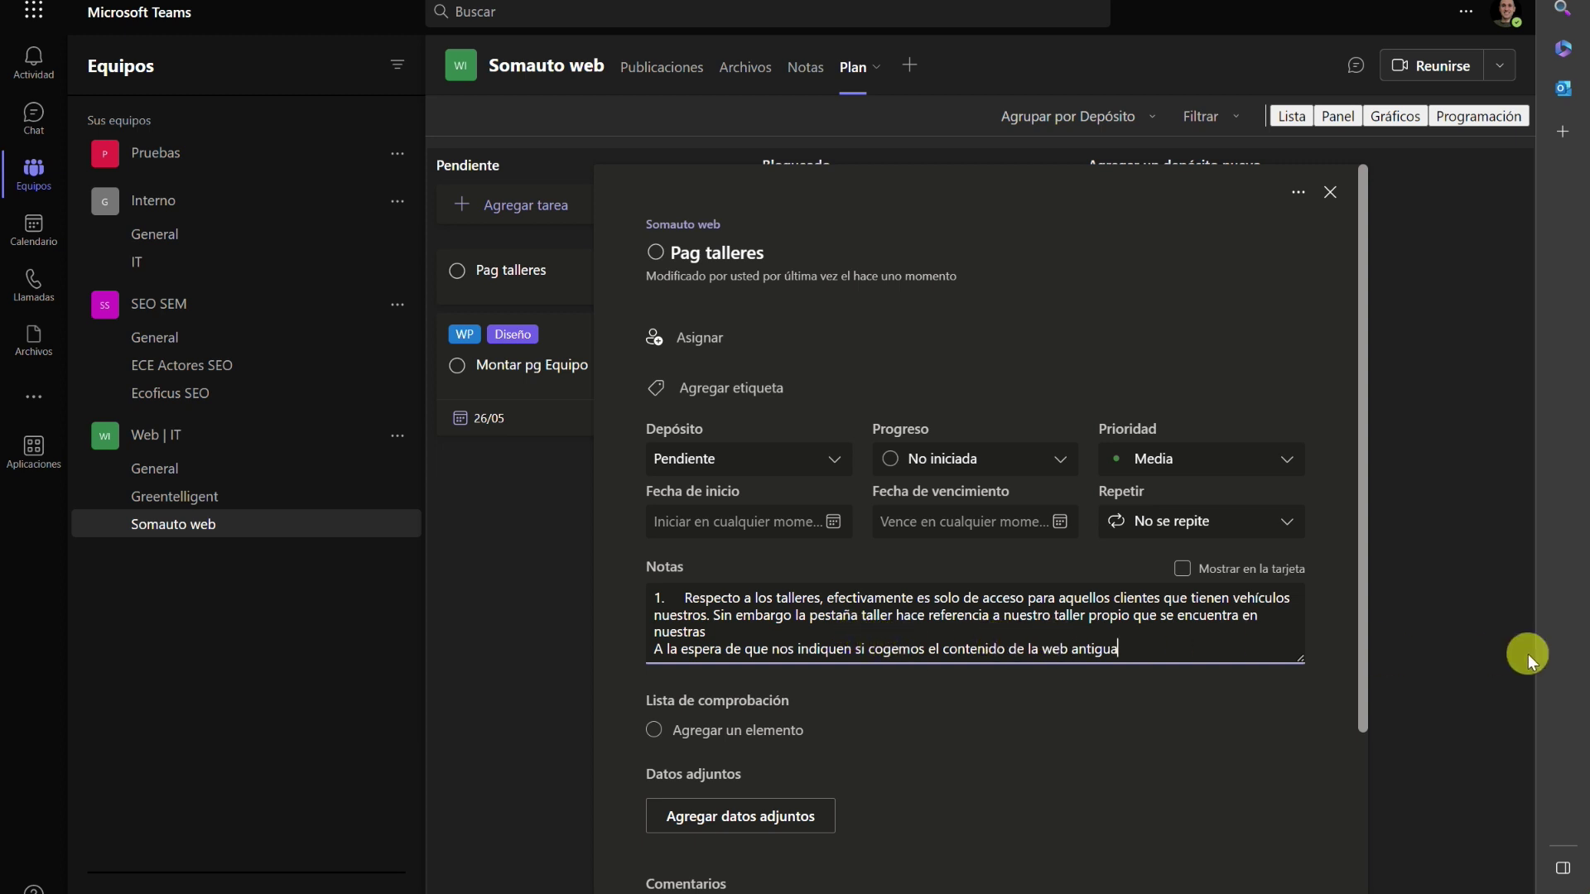
Move Pag talleres to Bloqueado, assign it to a team member and set it due 25/05.
click(755, 460)
click(717, 534)
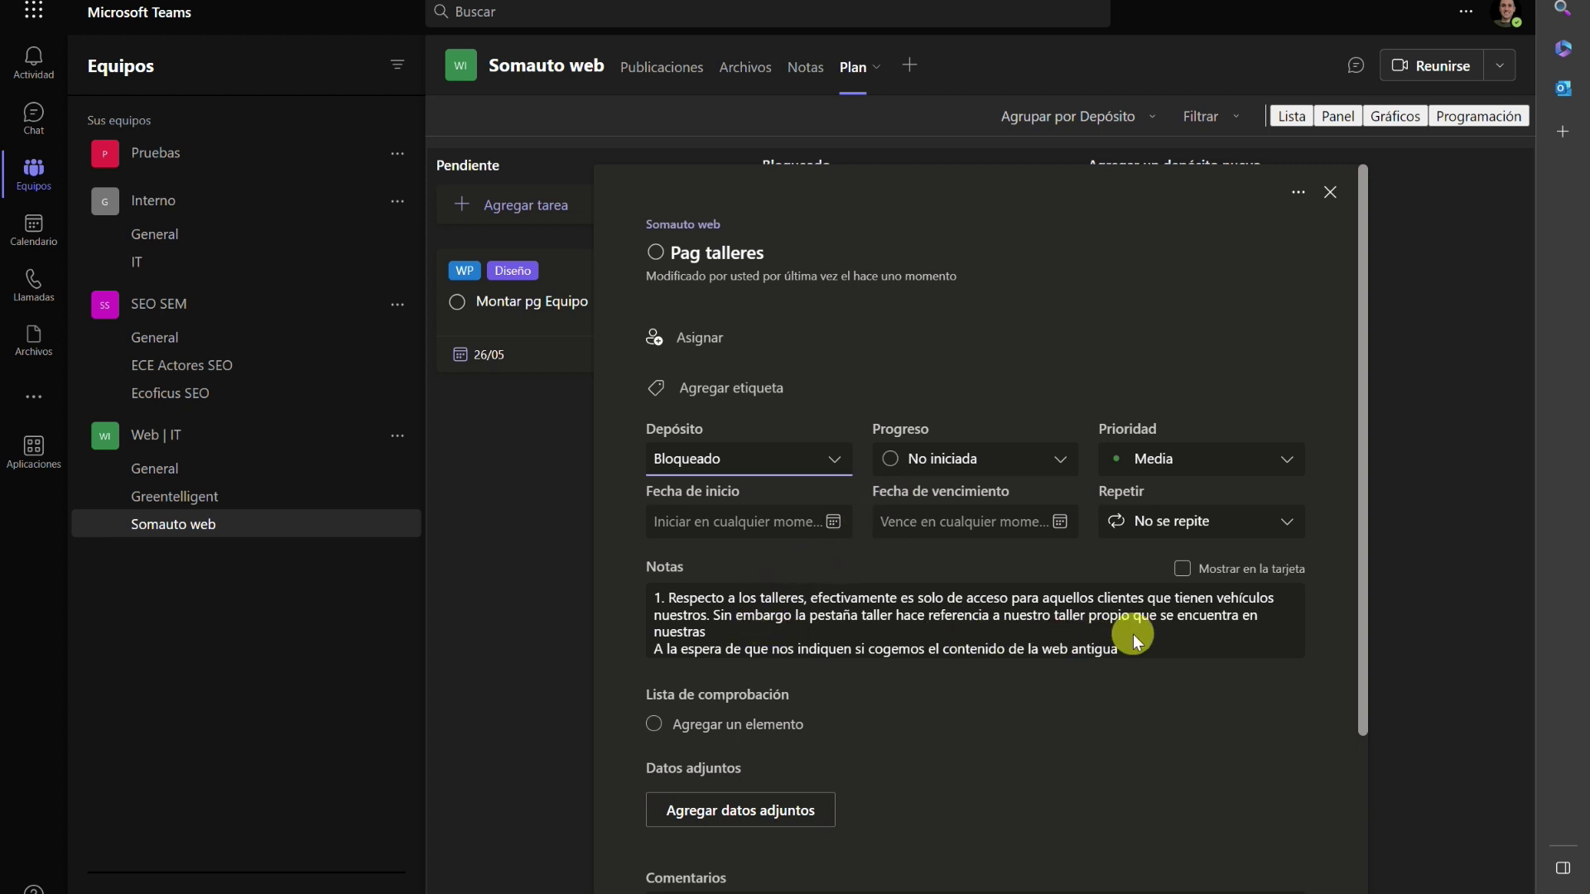
click(698, 336)
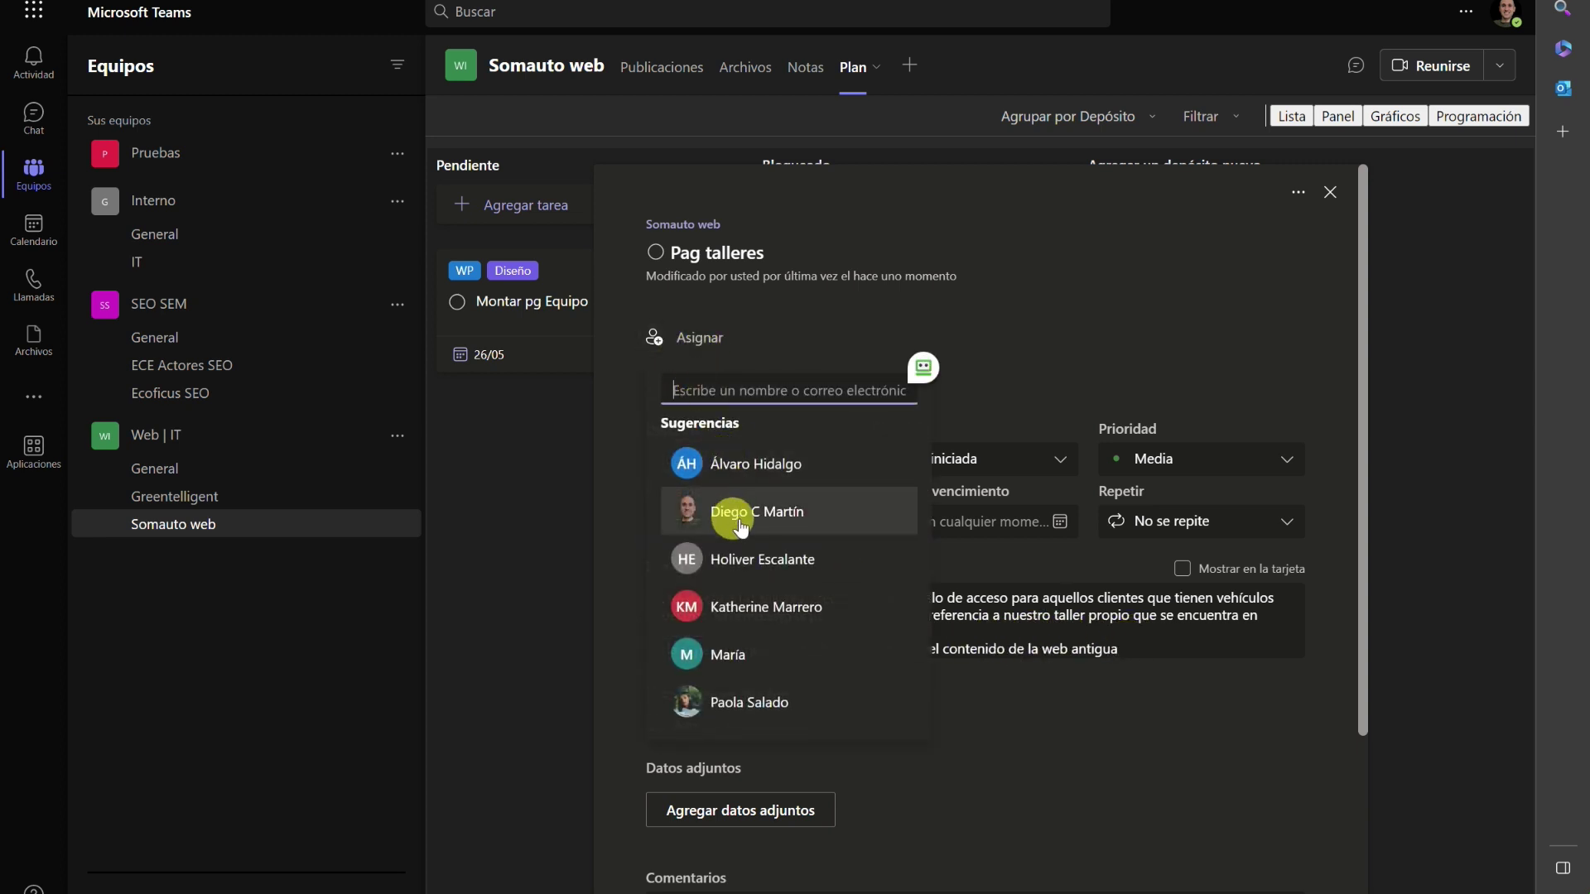
click(742, 528)
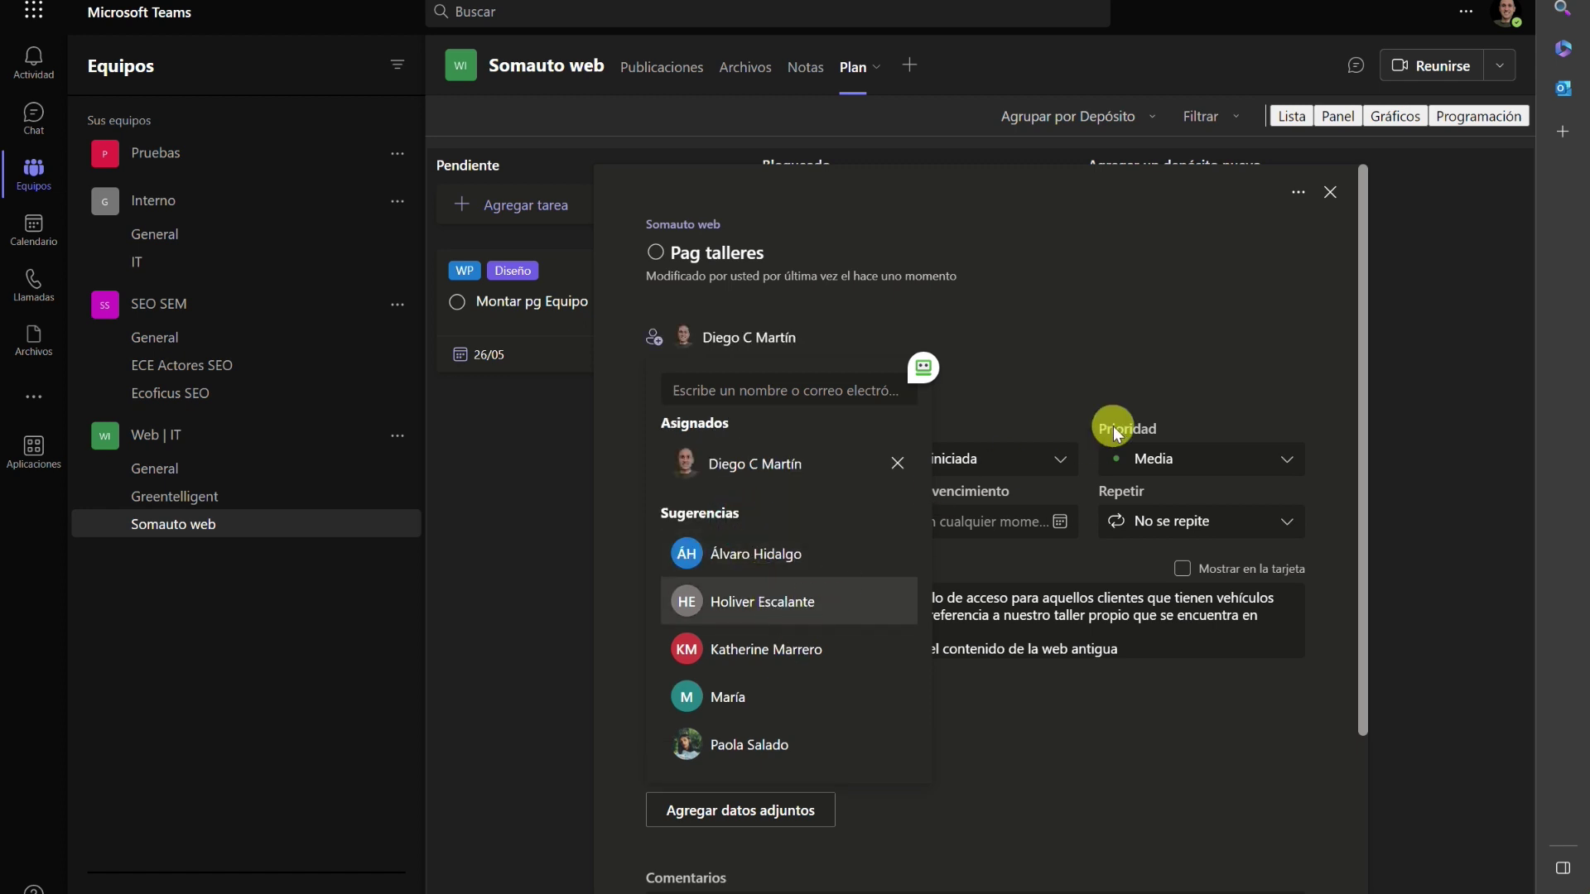
click(1129, 359)
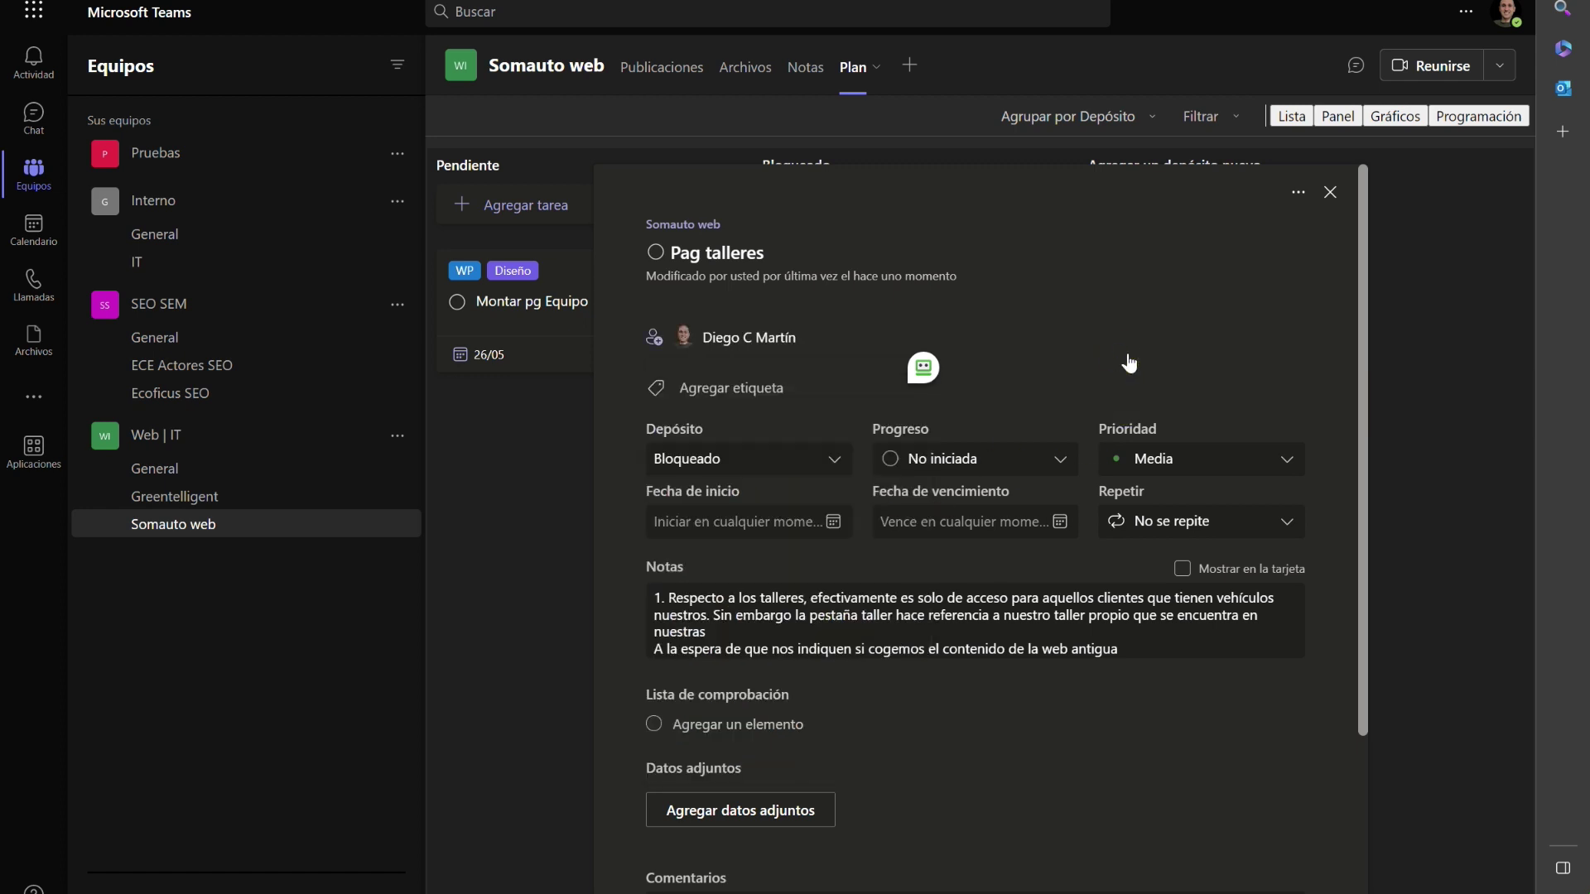
click(902, 522)
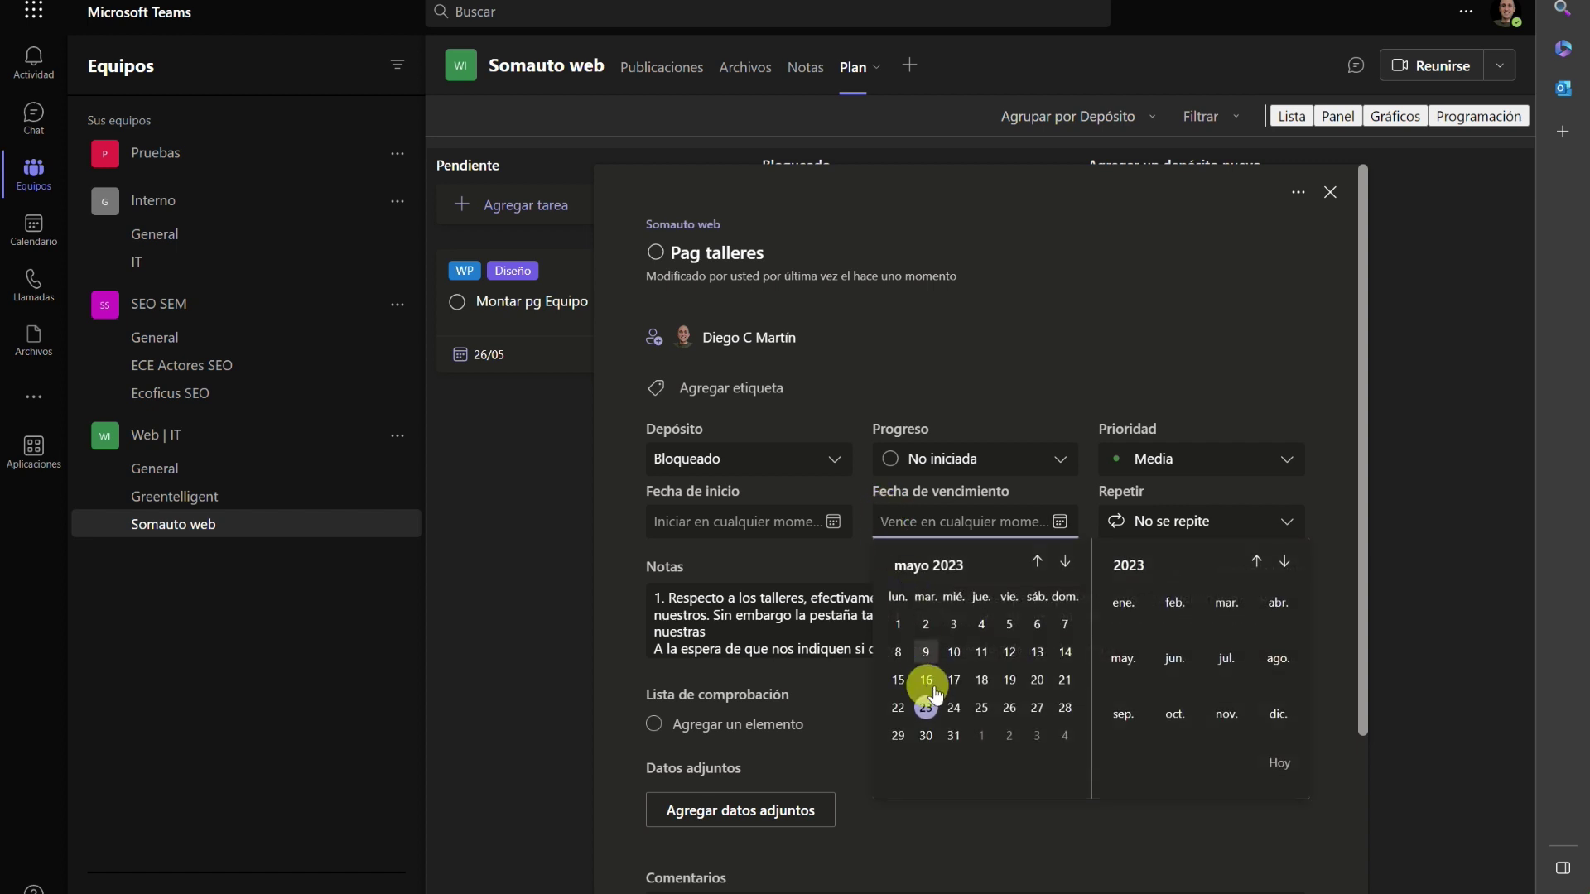
click(981, 708)
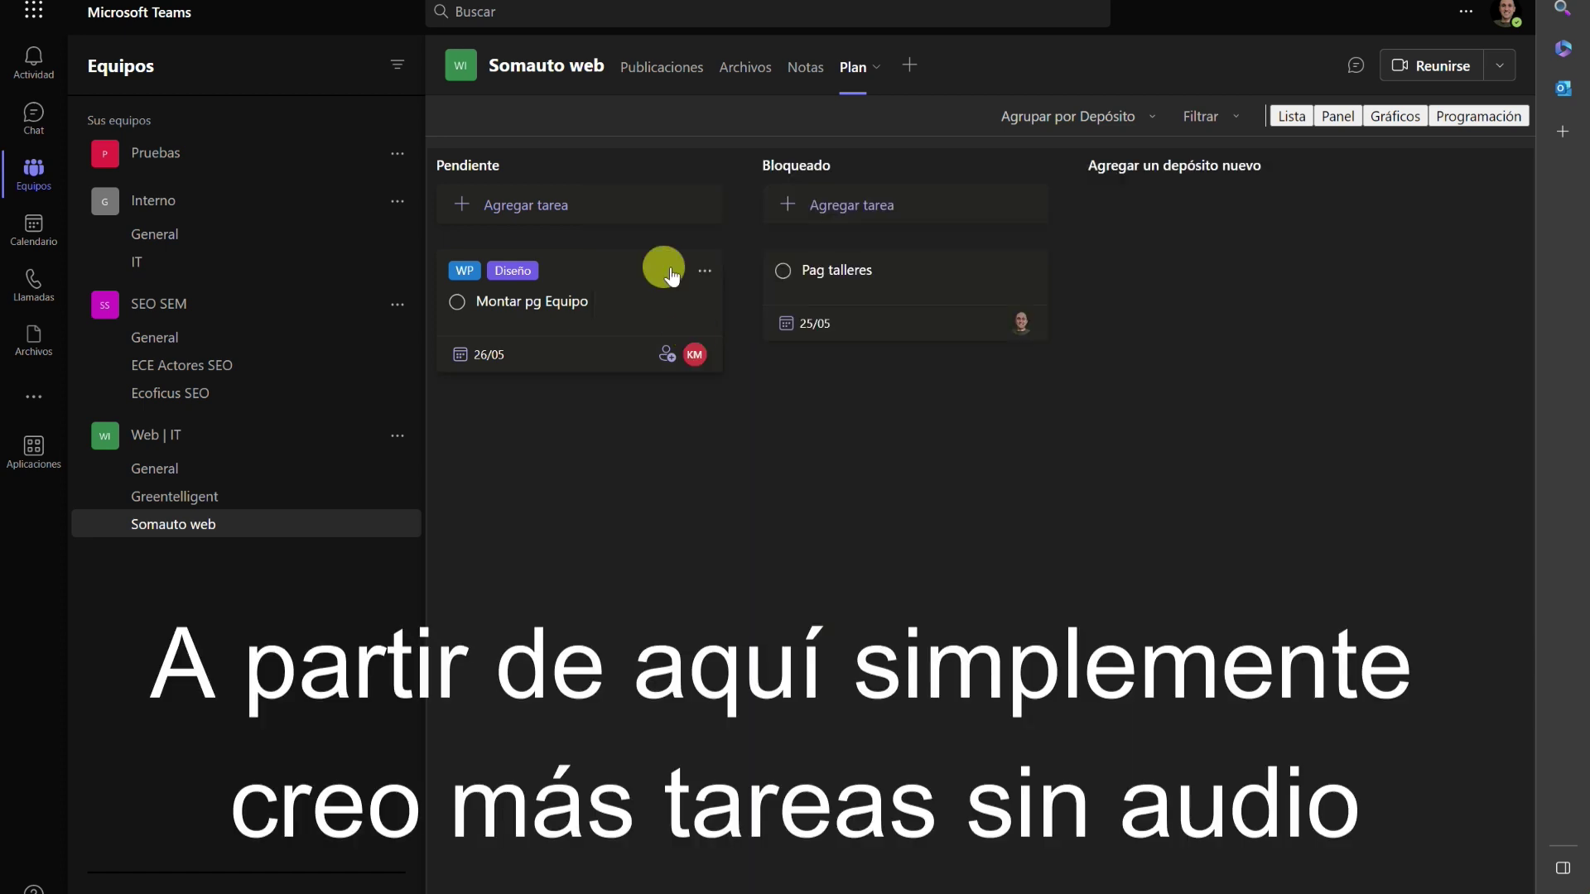
Add a 'Blog. Barra lateral' task to the Bloqueado bucket.
click(841, 205)
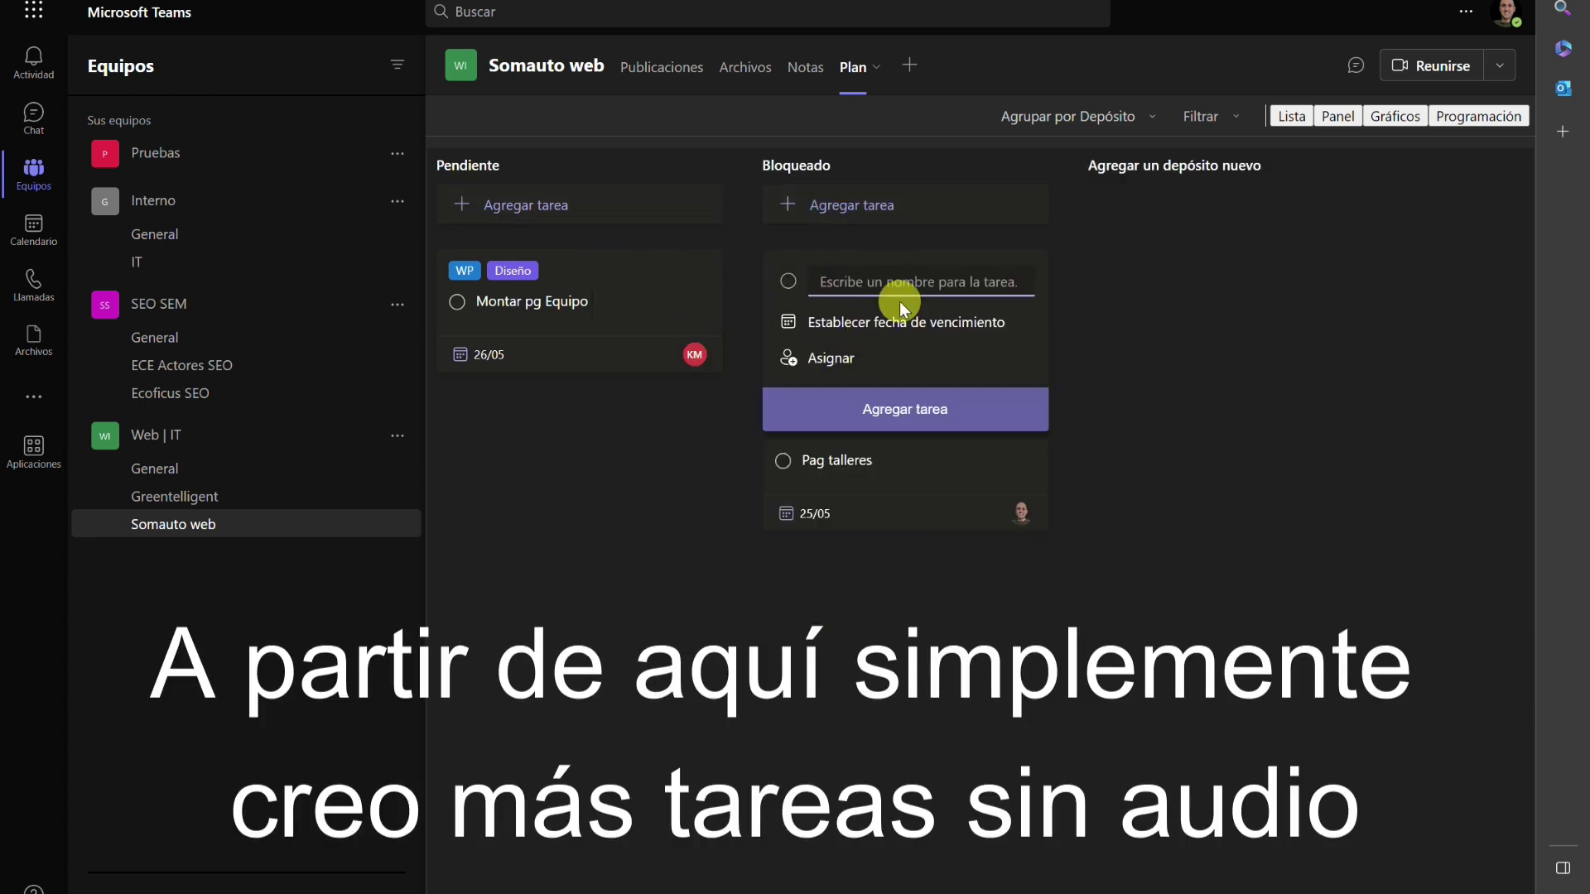
text(Blog)
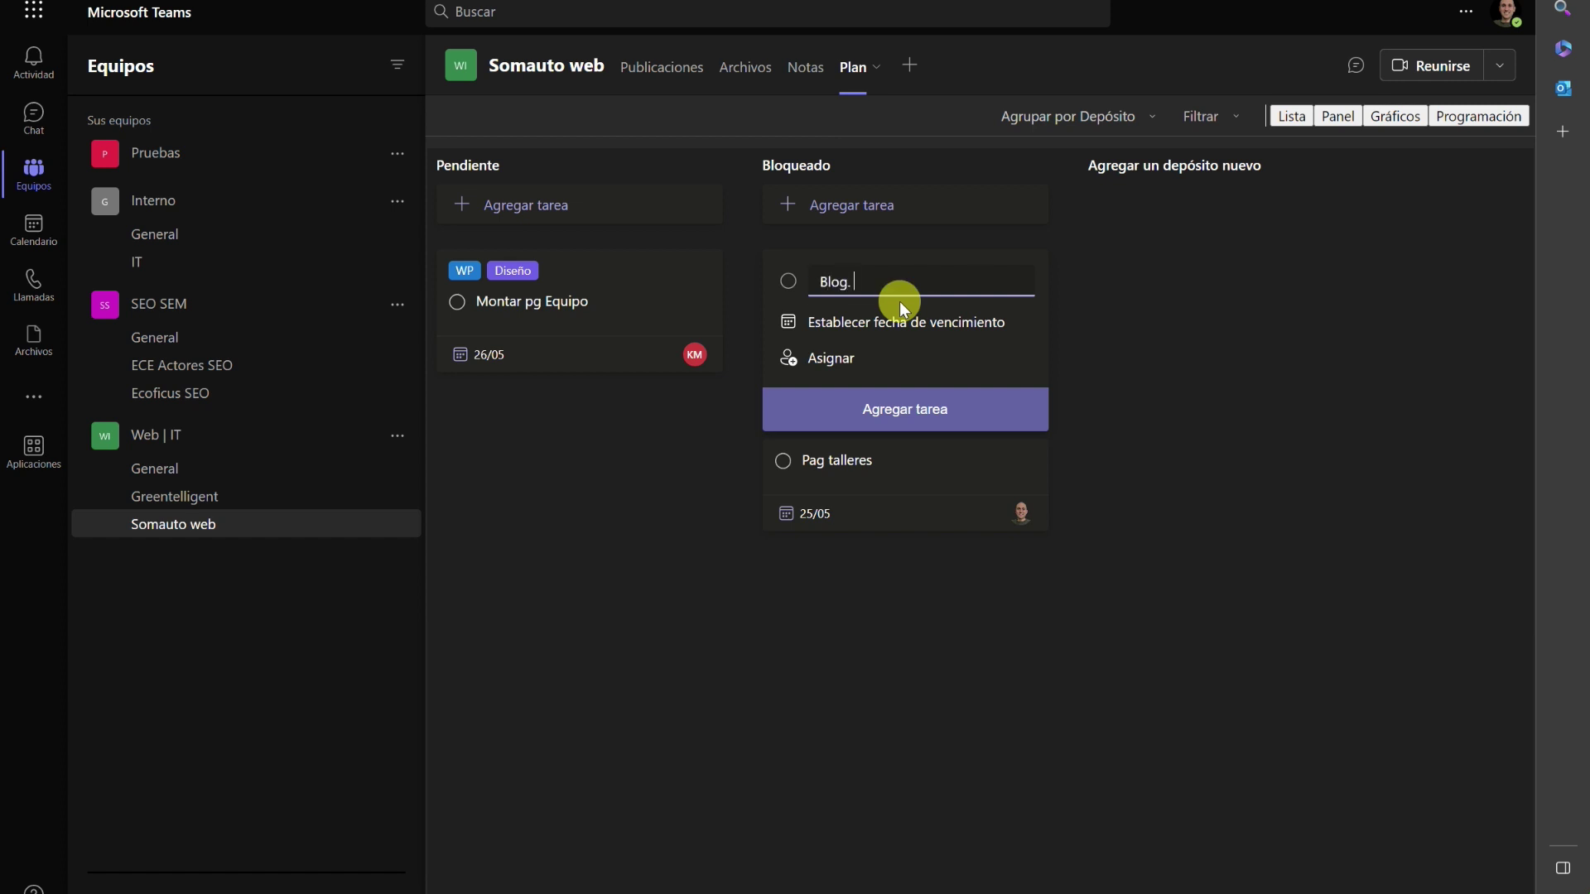
text(. Barra lateral)
key(Return)
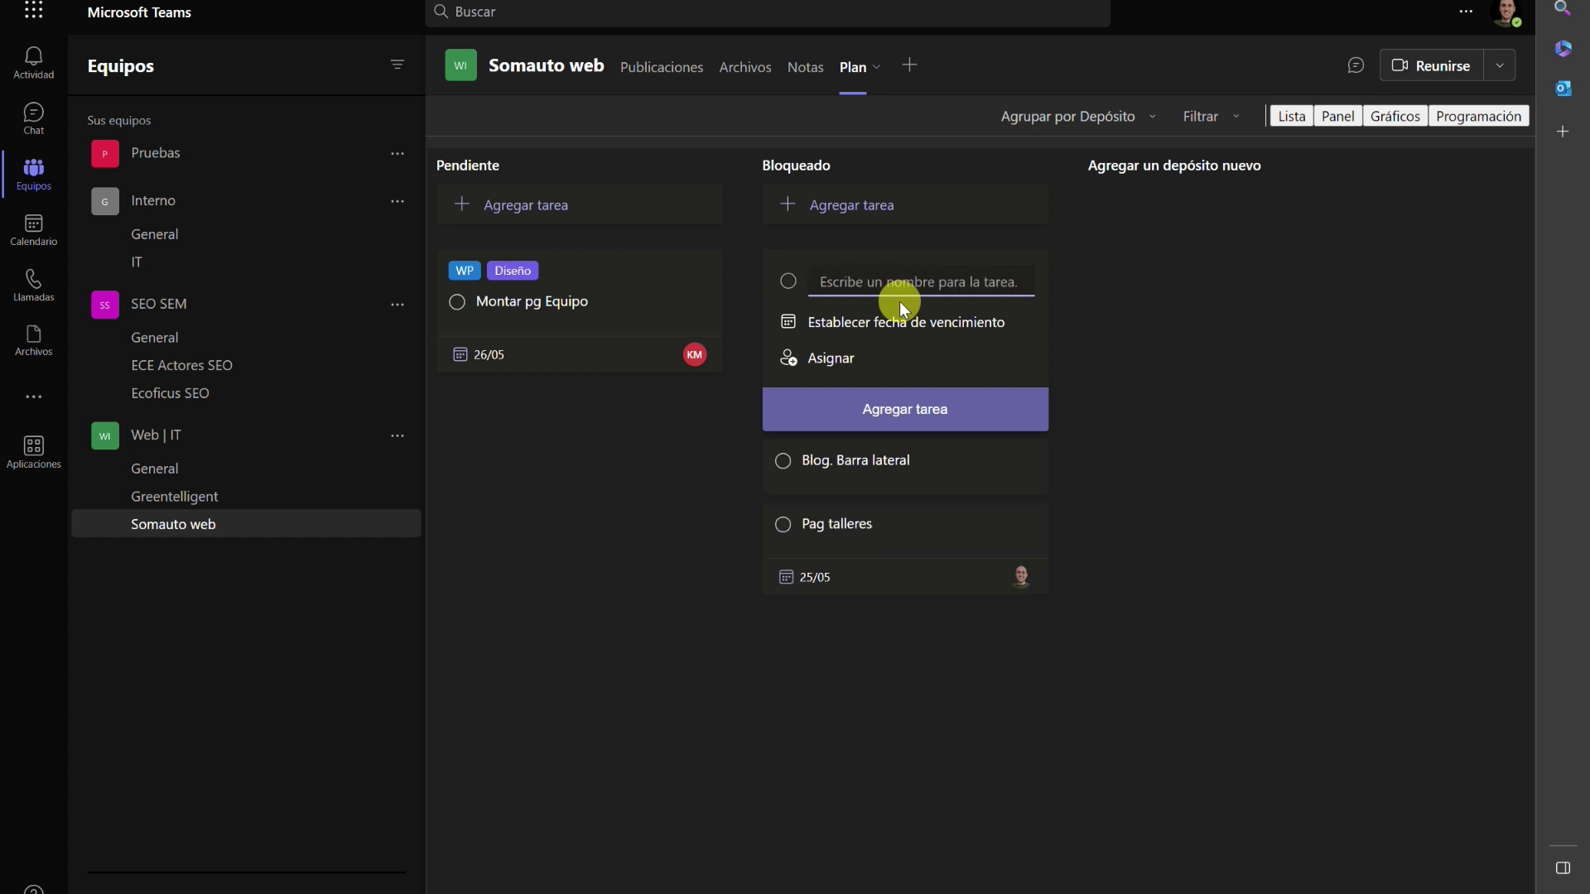
Add a 'Blog. Errores en artículos importados' task to Bloqueado.
text(Blog)
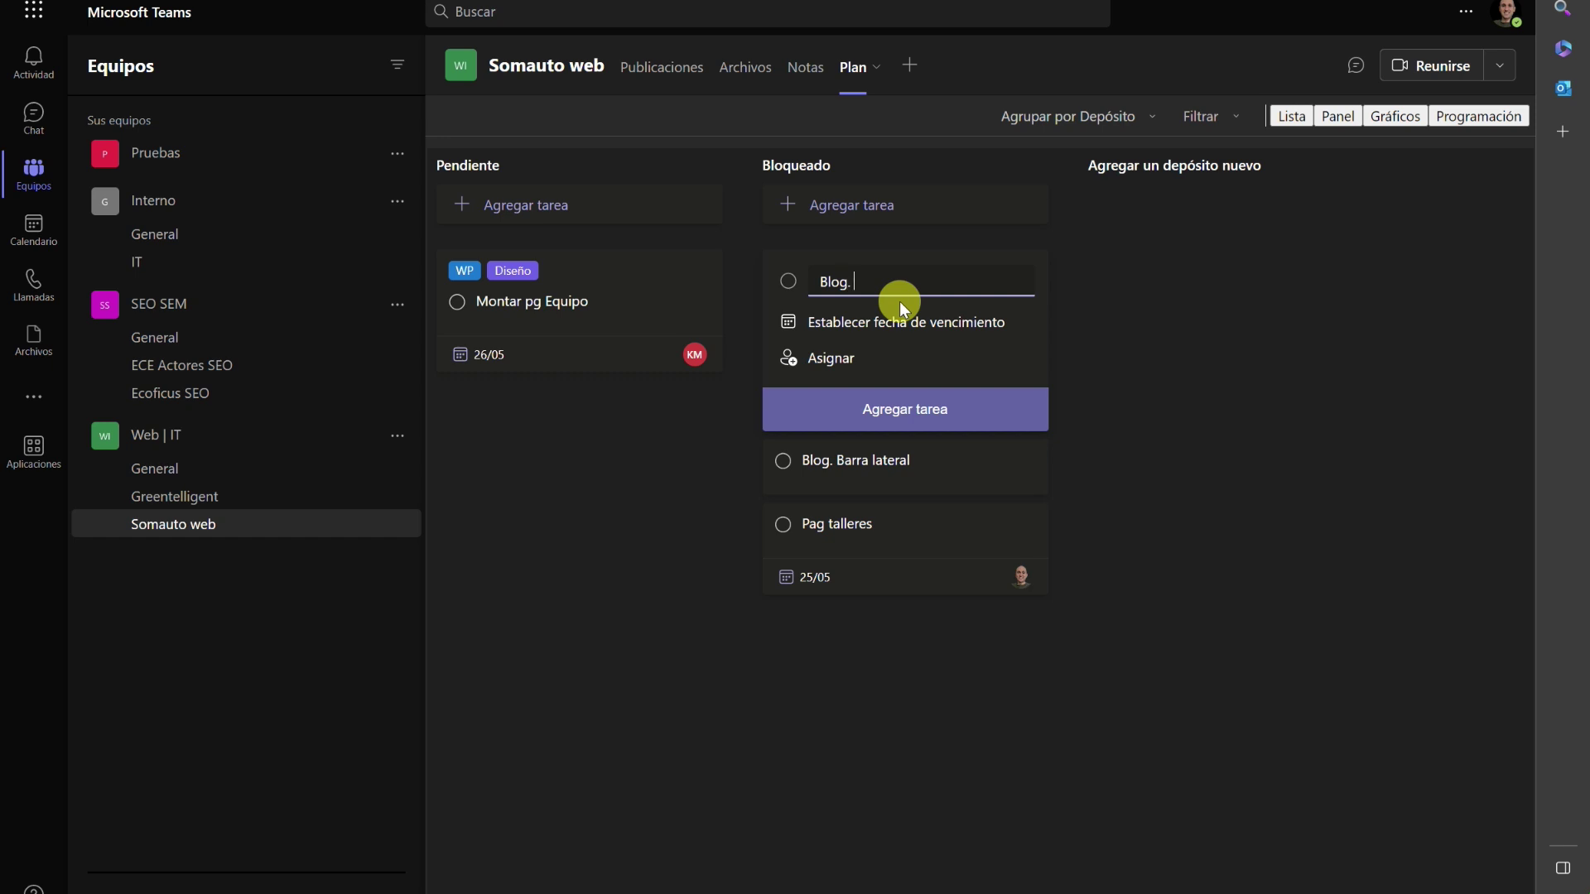
text(. Ajustes en artículos)
key(BackSpace)
key(BackSpace)
key(BackSpace)
key(BackSpace)
key(BackSpace)
text(Error)
key(End)
text(importados)
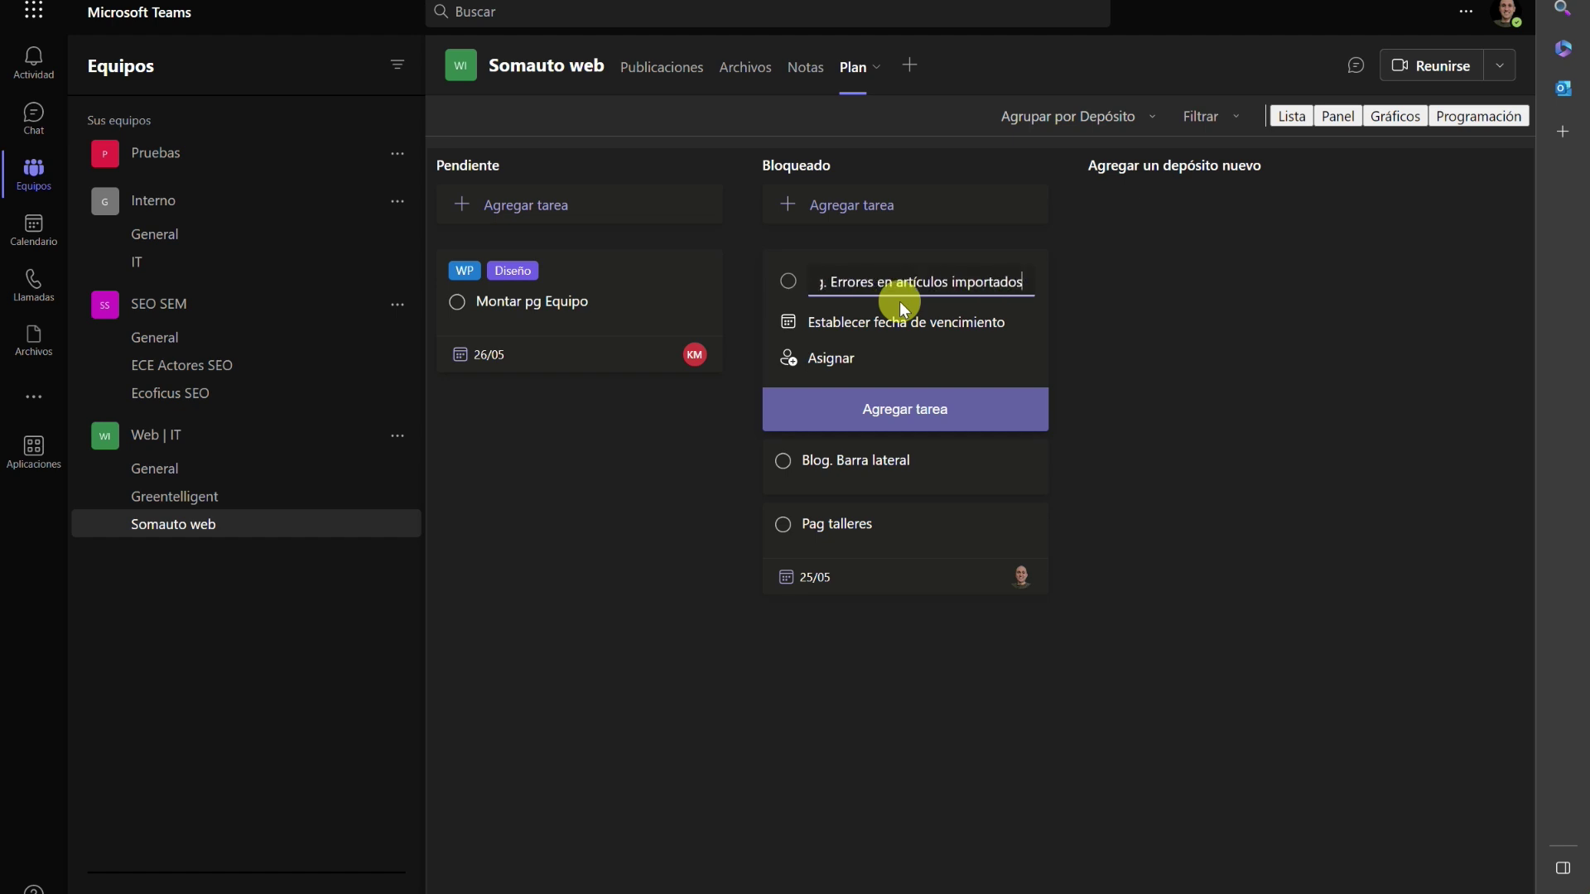
key(Return)
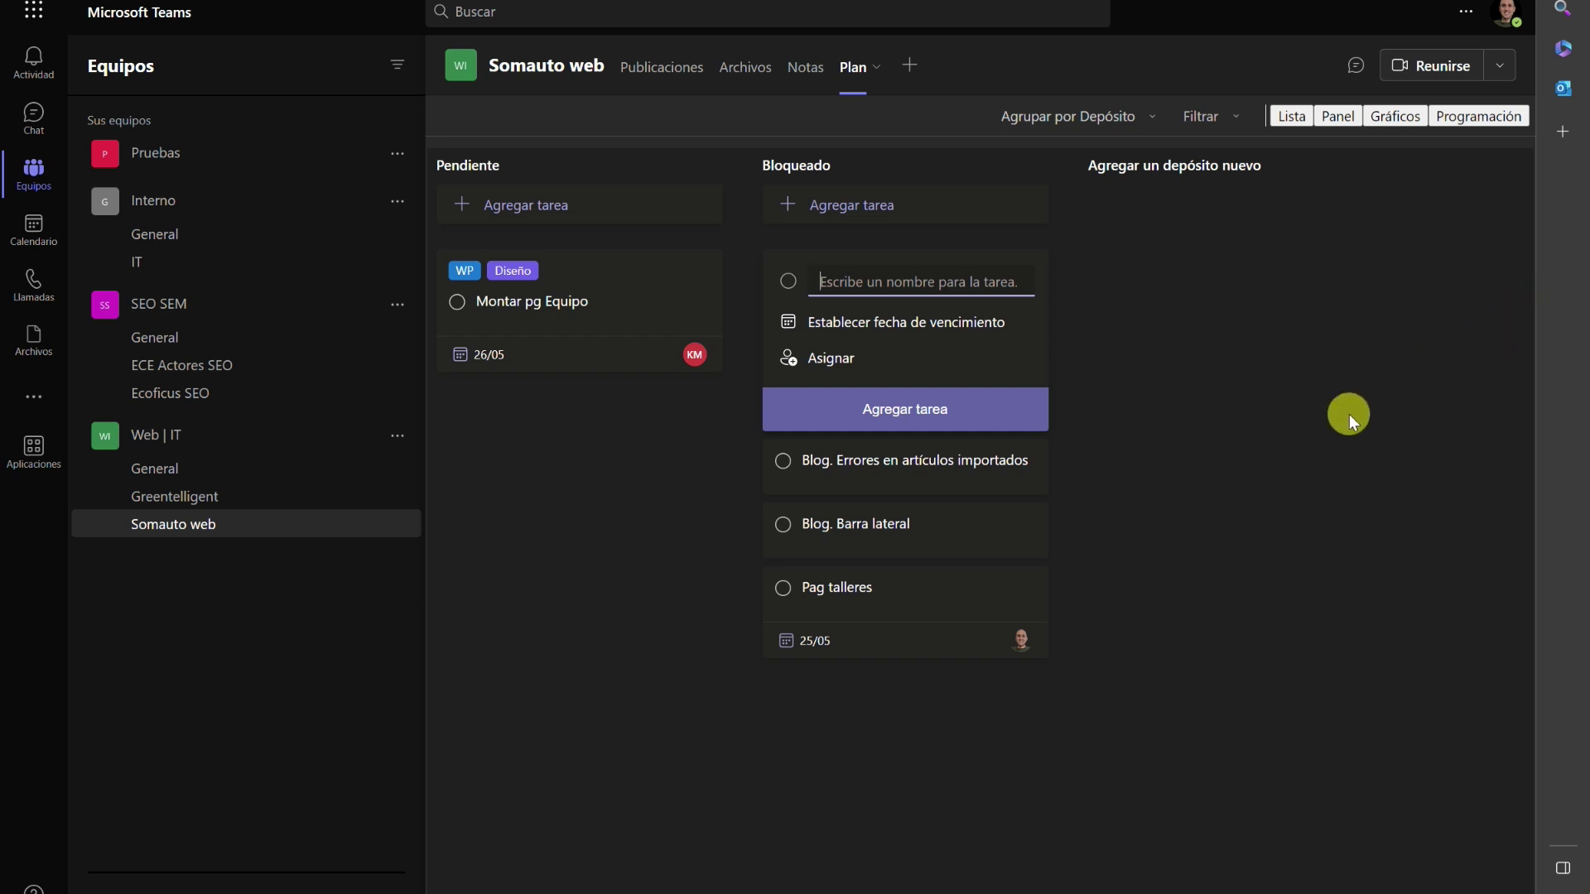
Add a 'Blog. Imagen destacada' task and move it into the Pendiente bucket.
text(Blog. Im)
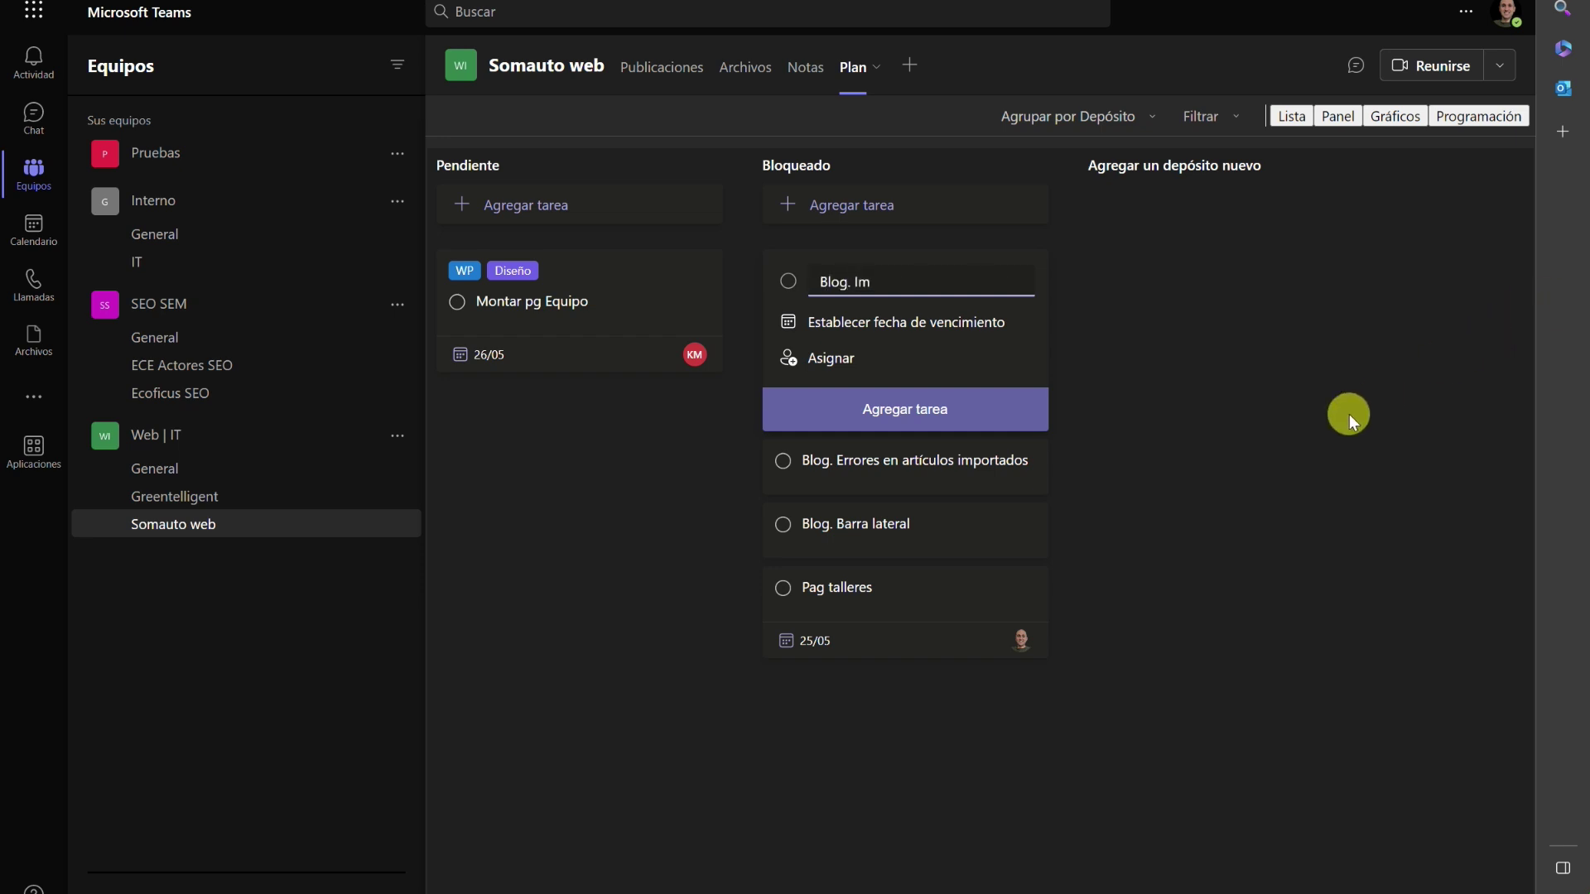
text(agen destacada)
key(Return)
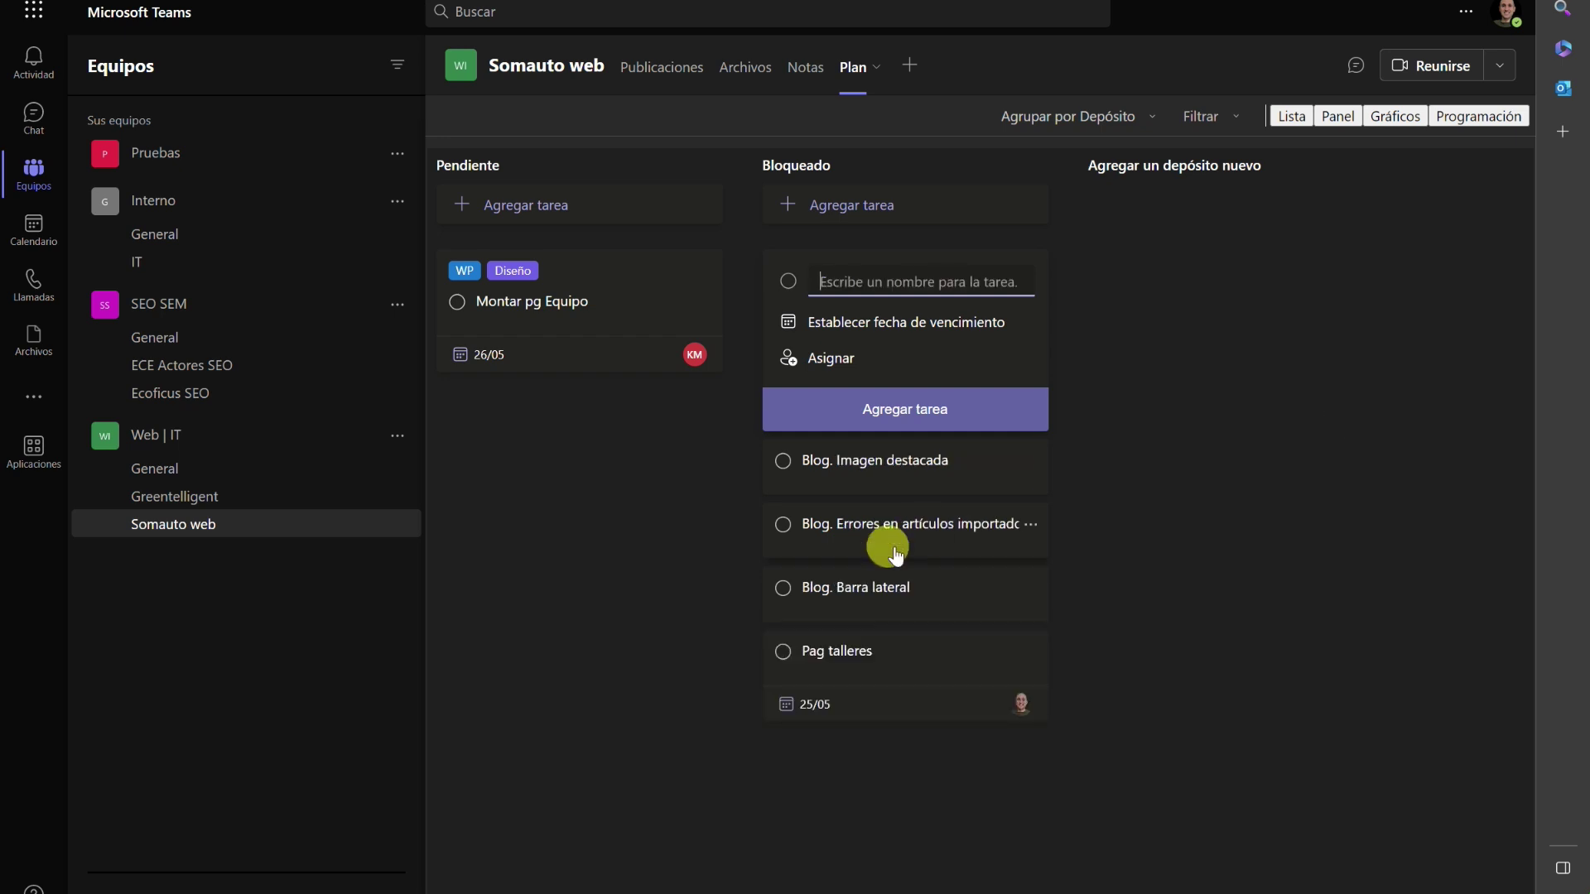
click(889, 472)
drag(894, 365, 566, 411)
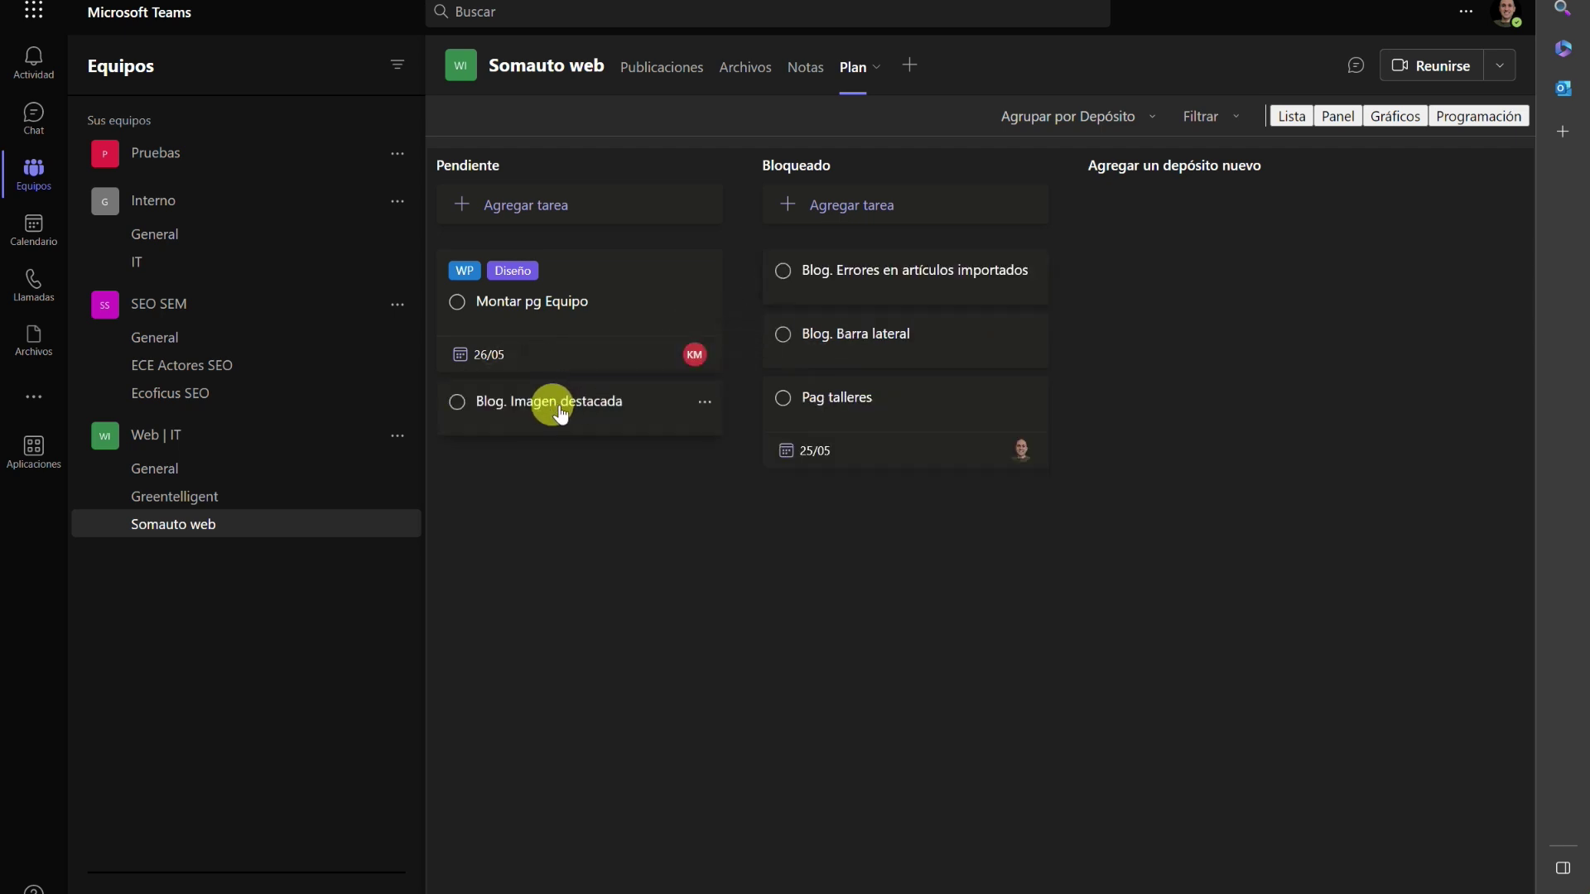
Paste the photo-size note into the Blog. Imagen destacada notes.
click(566, 411)
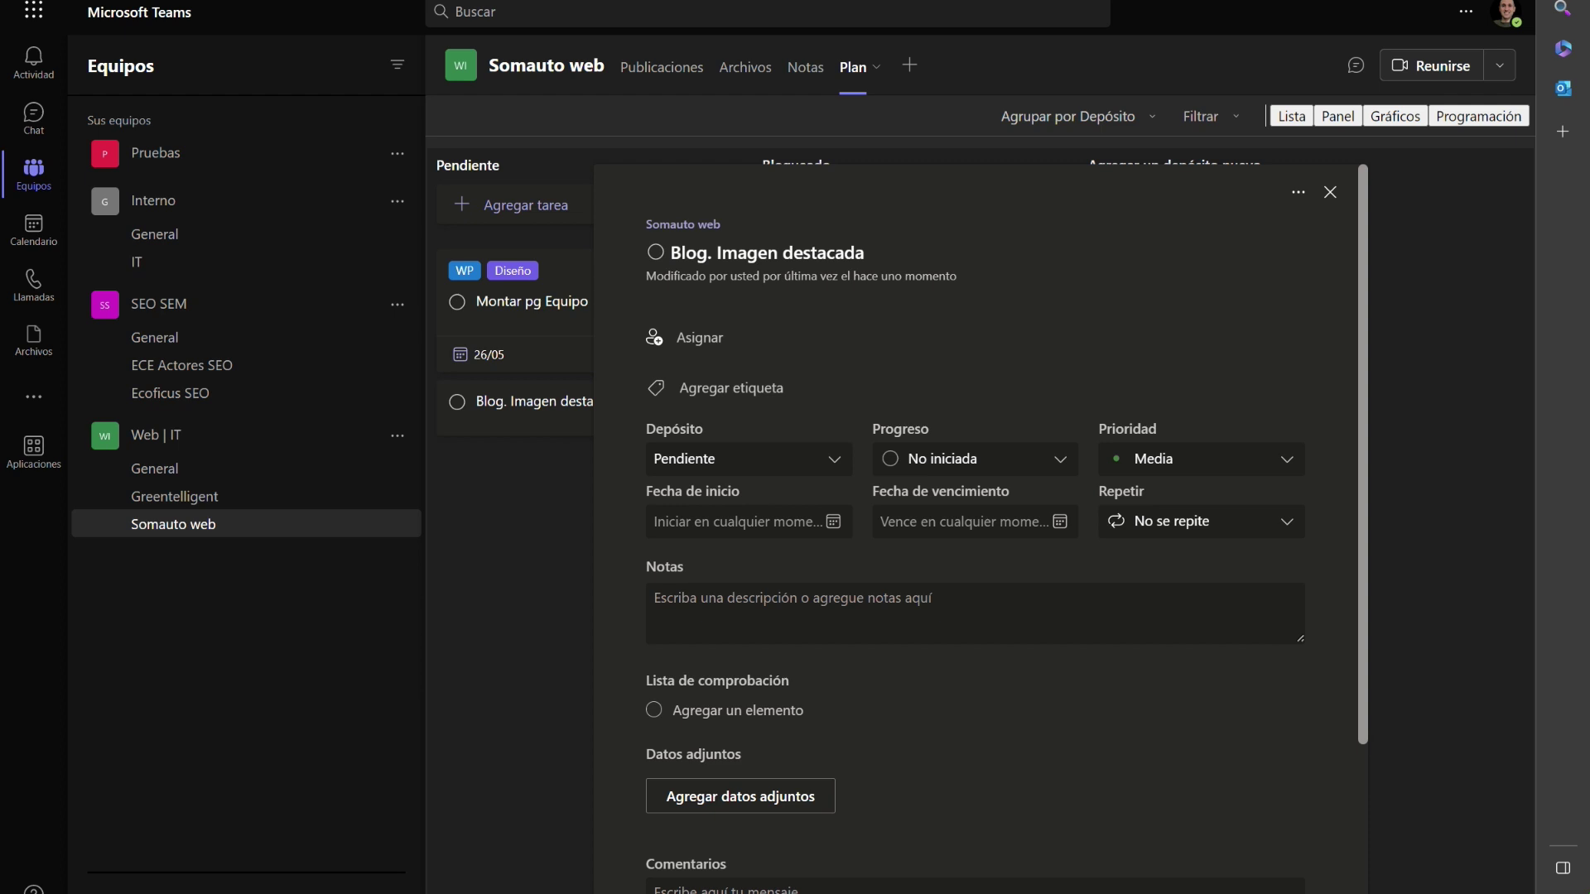
click(898, 596)
text(□ Para todas las entradas: EL tamaño de la foto me gustaría que fuera como en la última pestaña(contacto), ya que me da la sensación que queda mejor)
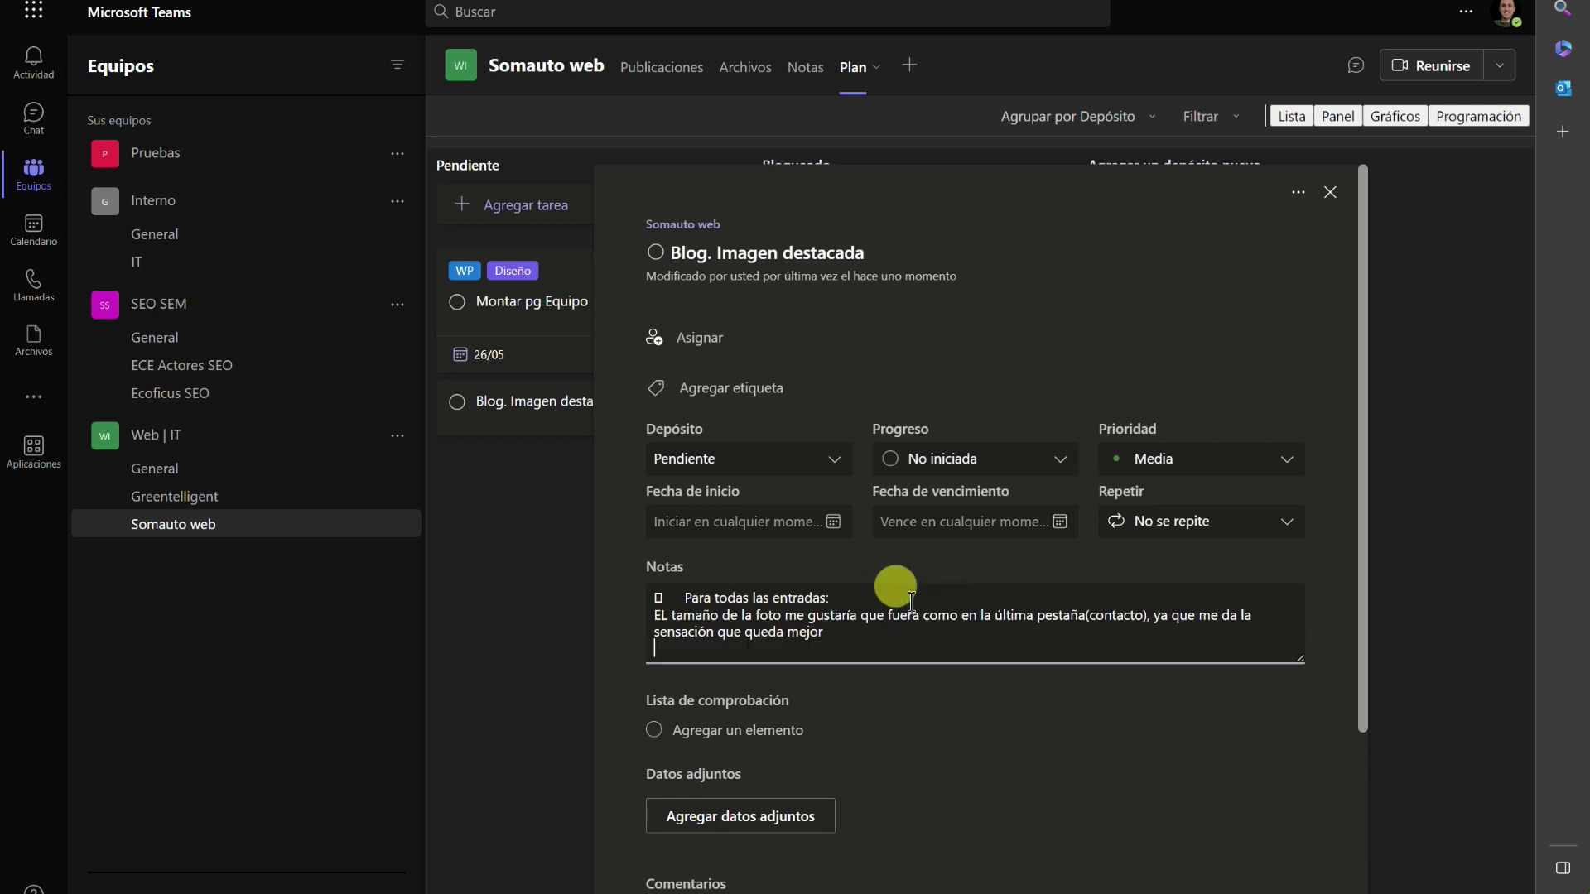
scroll(787, 706, down, 2)
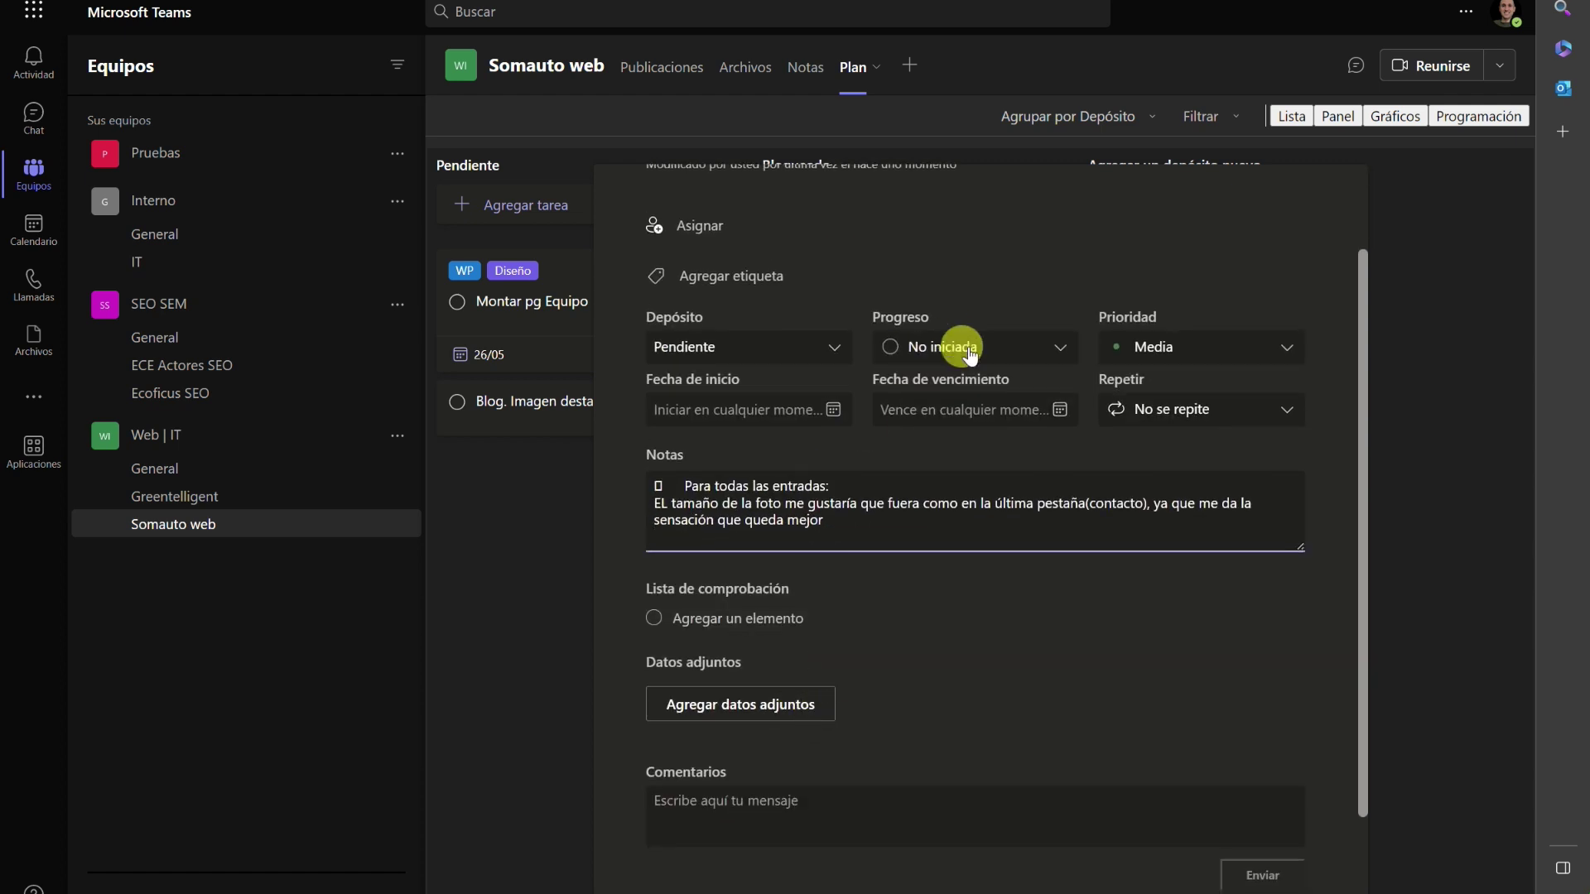
Set the due date to 26/05/2023 and assign the task to a team member.
click(920, 409)
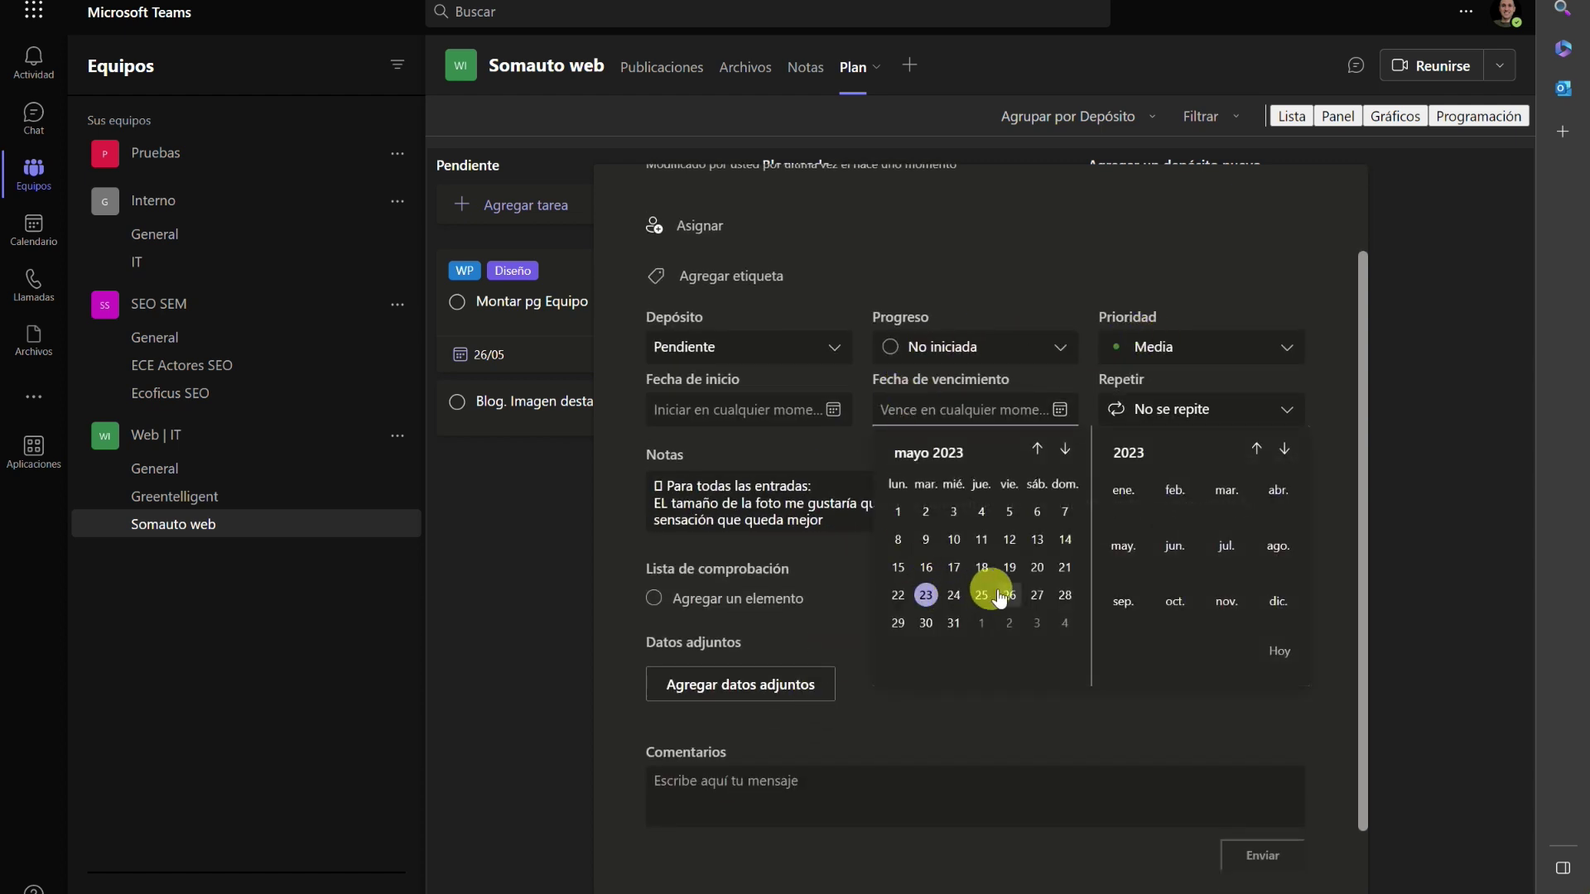
click(989, 590)
scroll(911, 624, up, 2)
click(696, 340)
click(746, 707)
key(Escape)
scroll(1314, 713, down, 3)
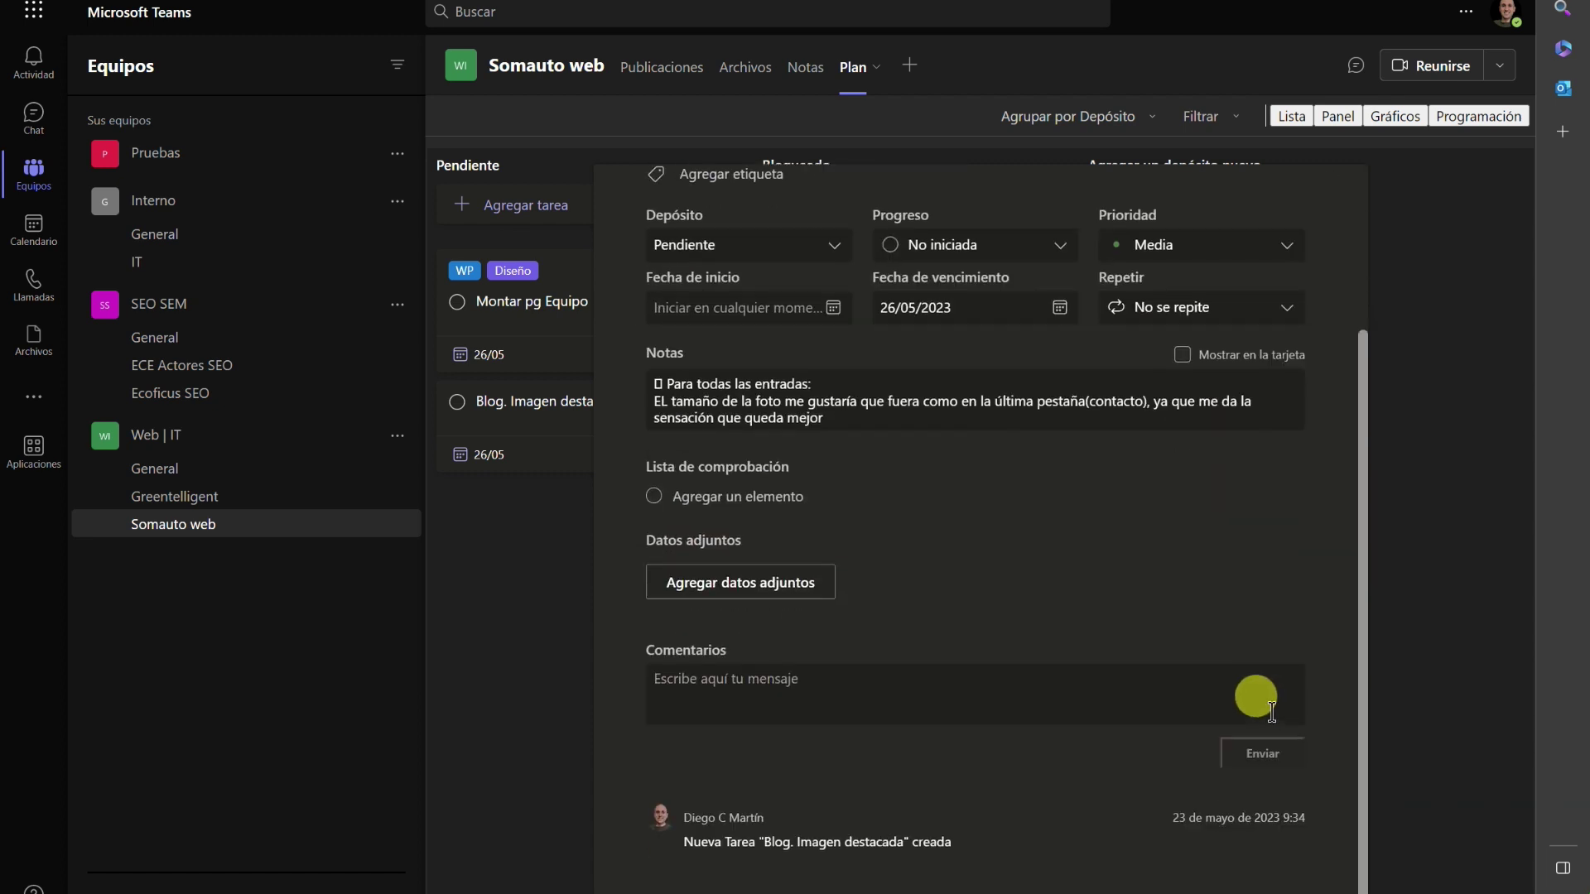
scroll(1314, 608, up, 3)
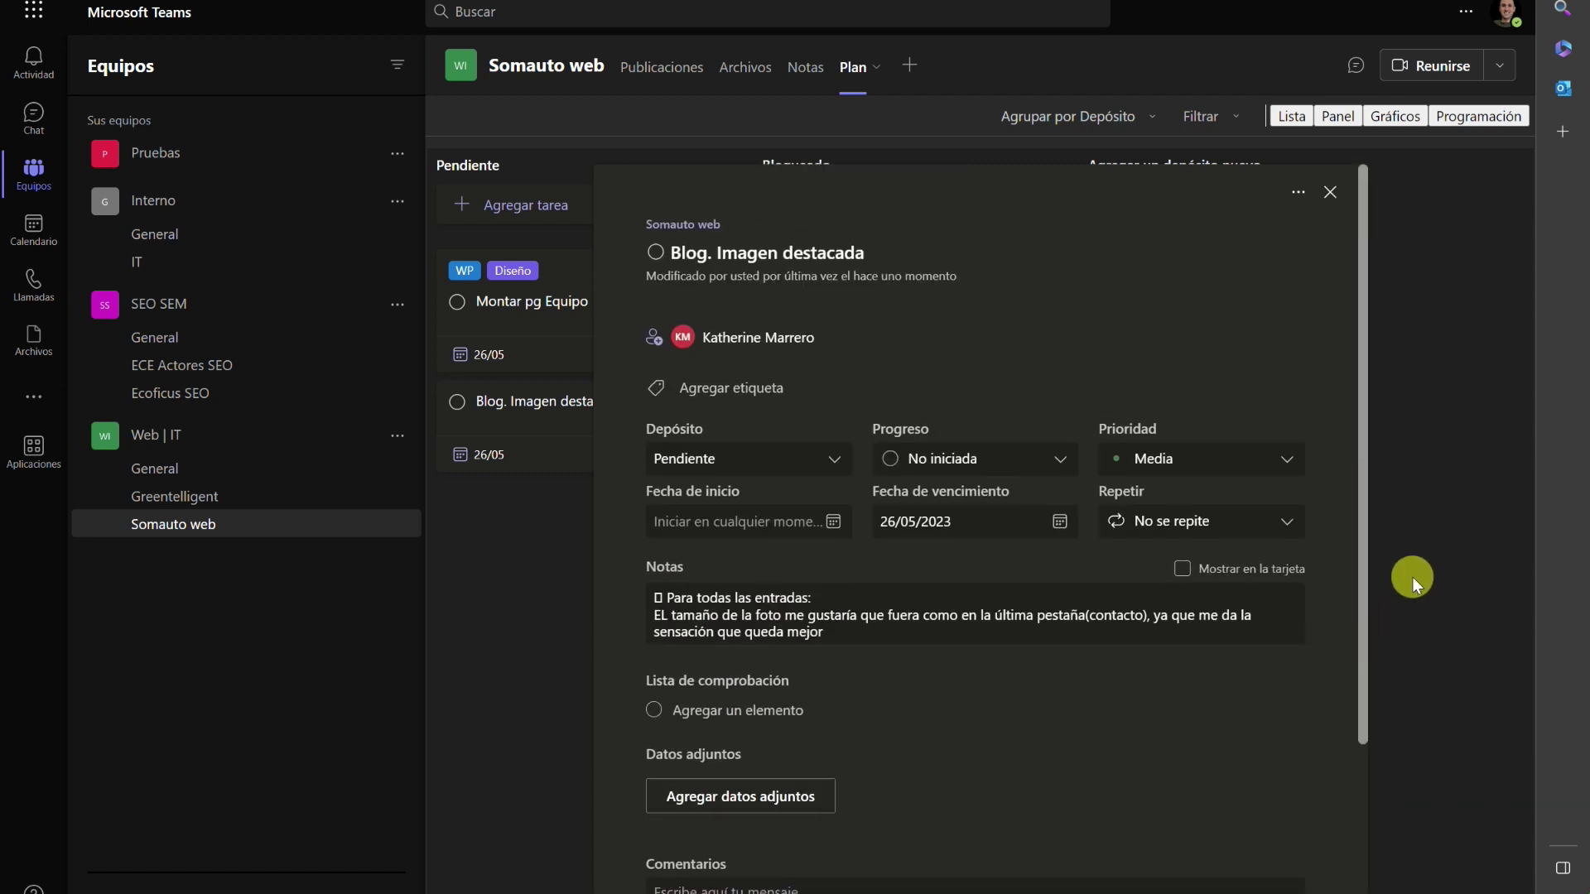
Add the WP label to the task.
click(729, 388)
scroll(748, 569, down, 2)
scroll(737, 555, down, 5)
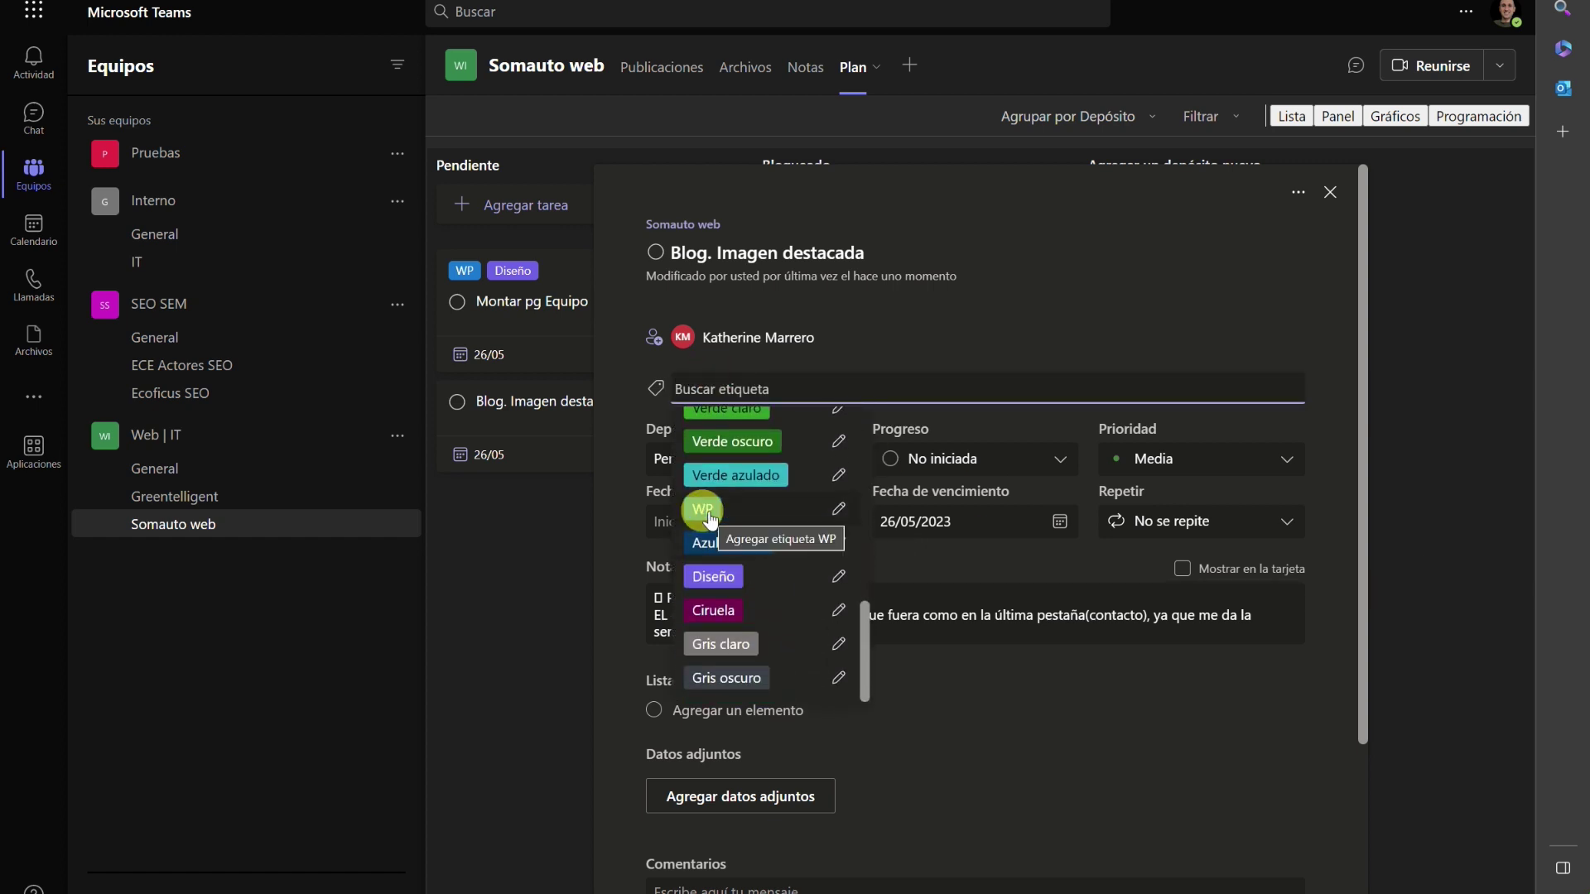
click(710, 513)
Extend the notes about applying it via Constructor de temas to all entries, and fix the bullet.
click(824, 637)
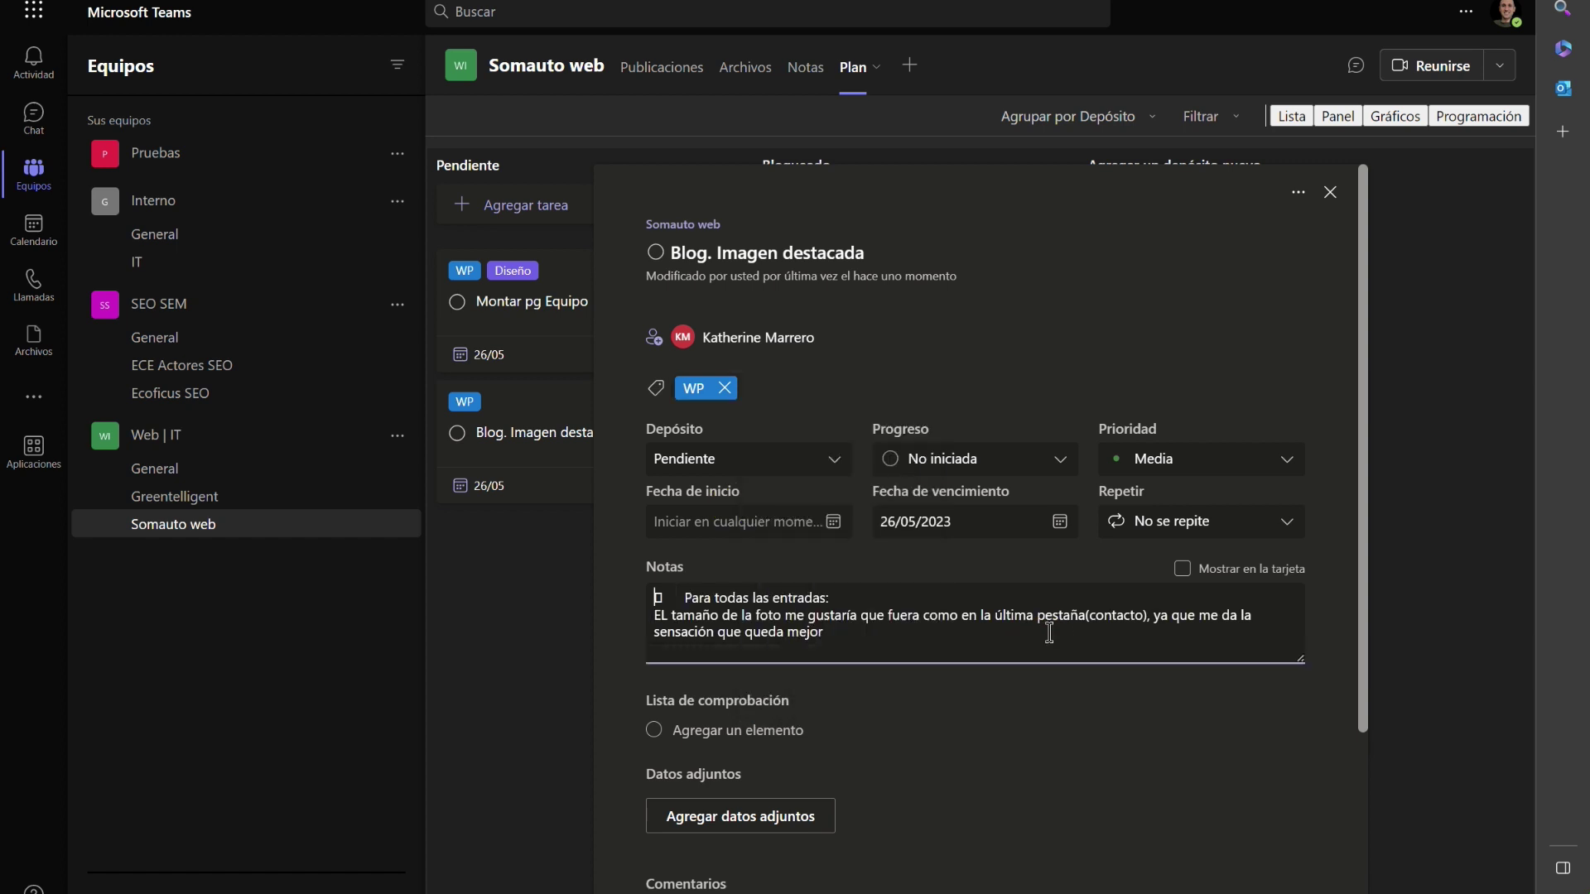
text(Montarlo vía)
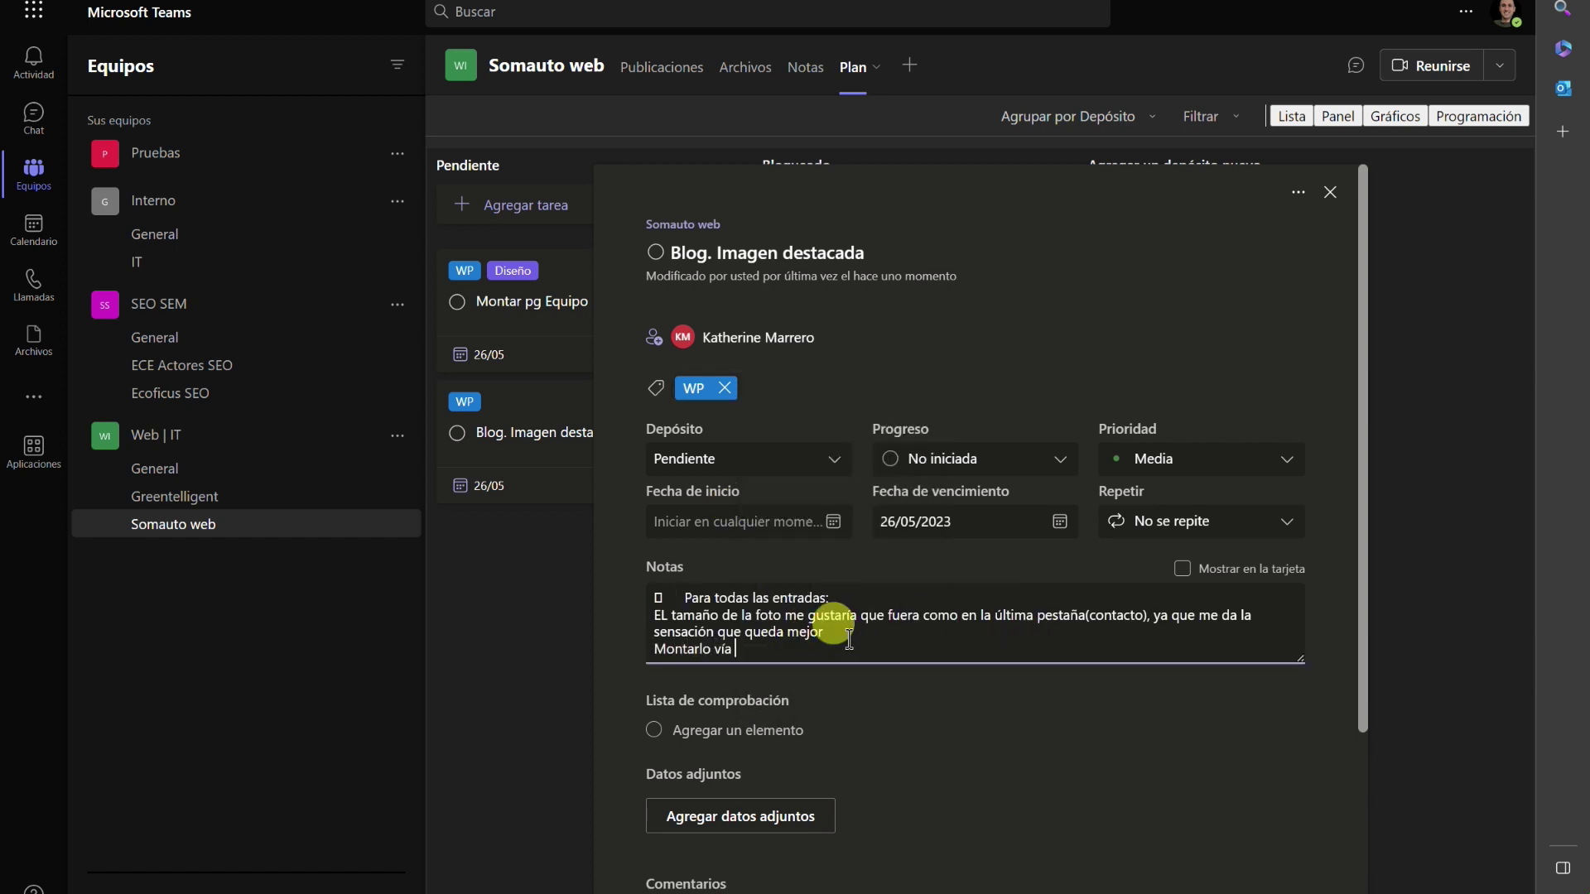
text(Constructor de temas para que se aplique automáti)
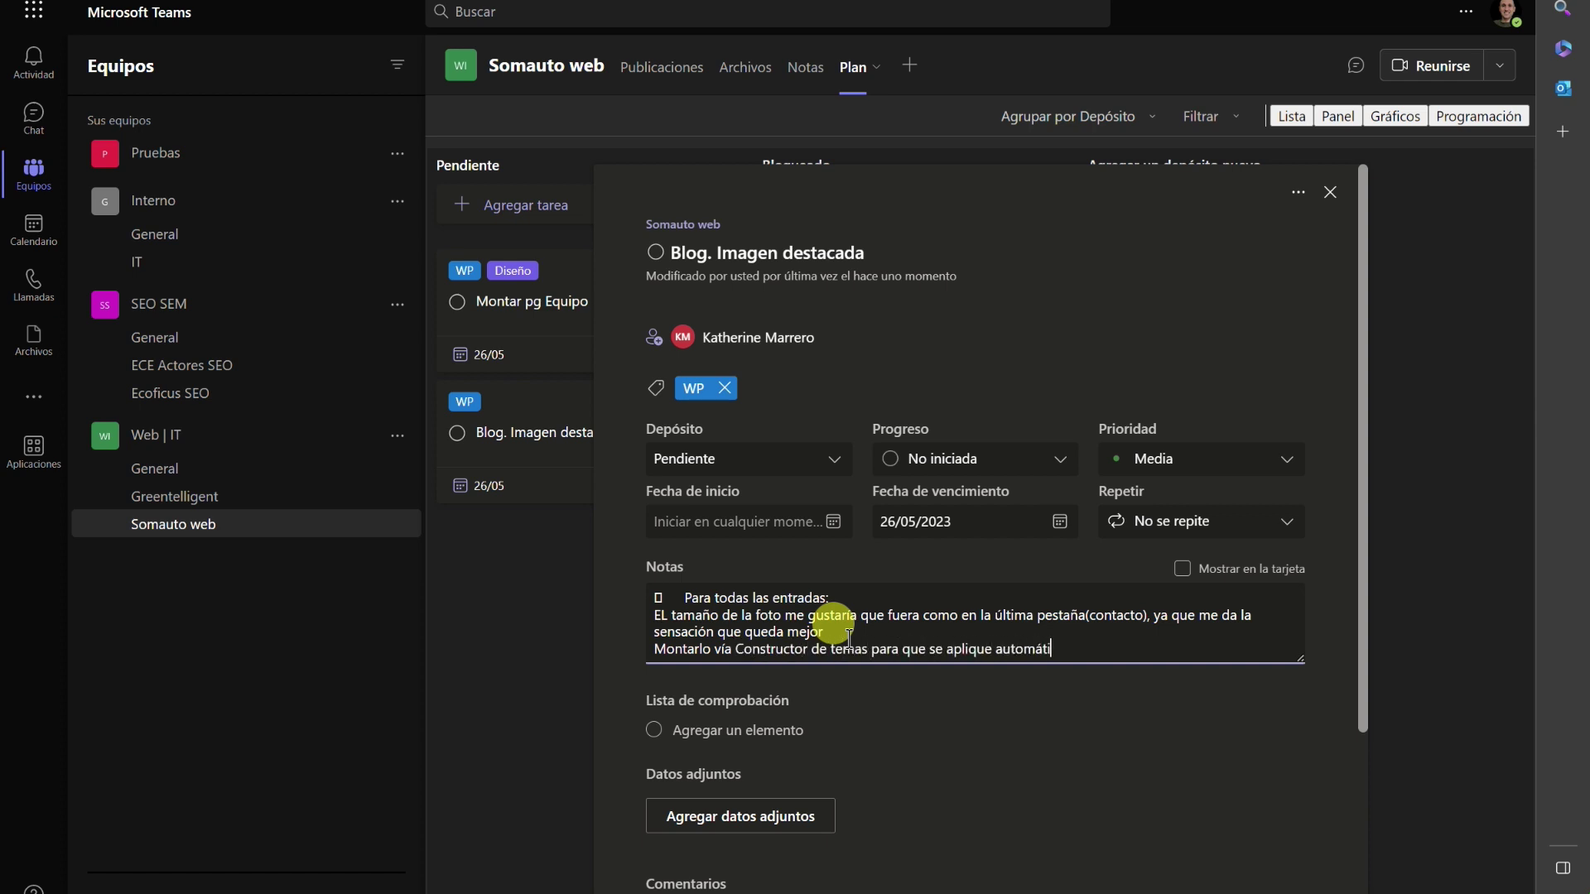
text(camente a todas las entradas)
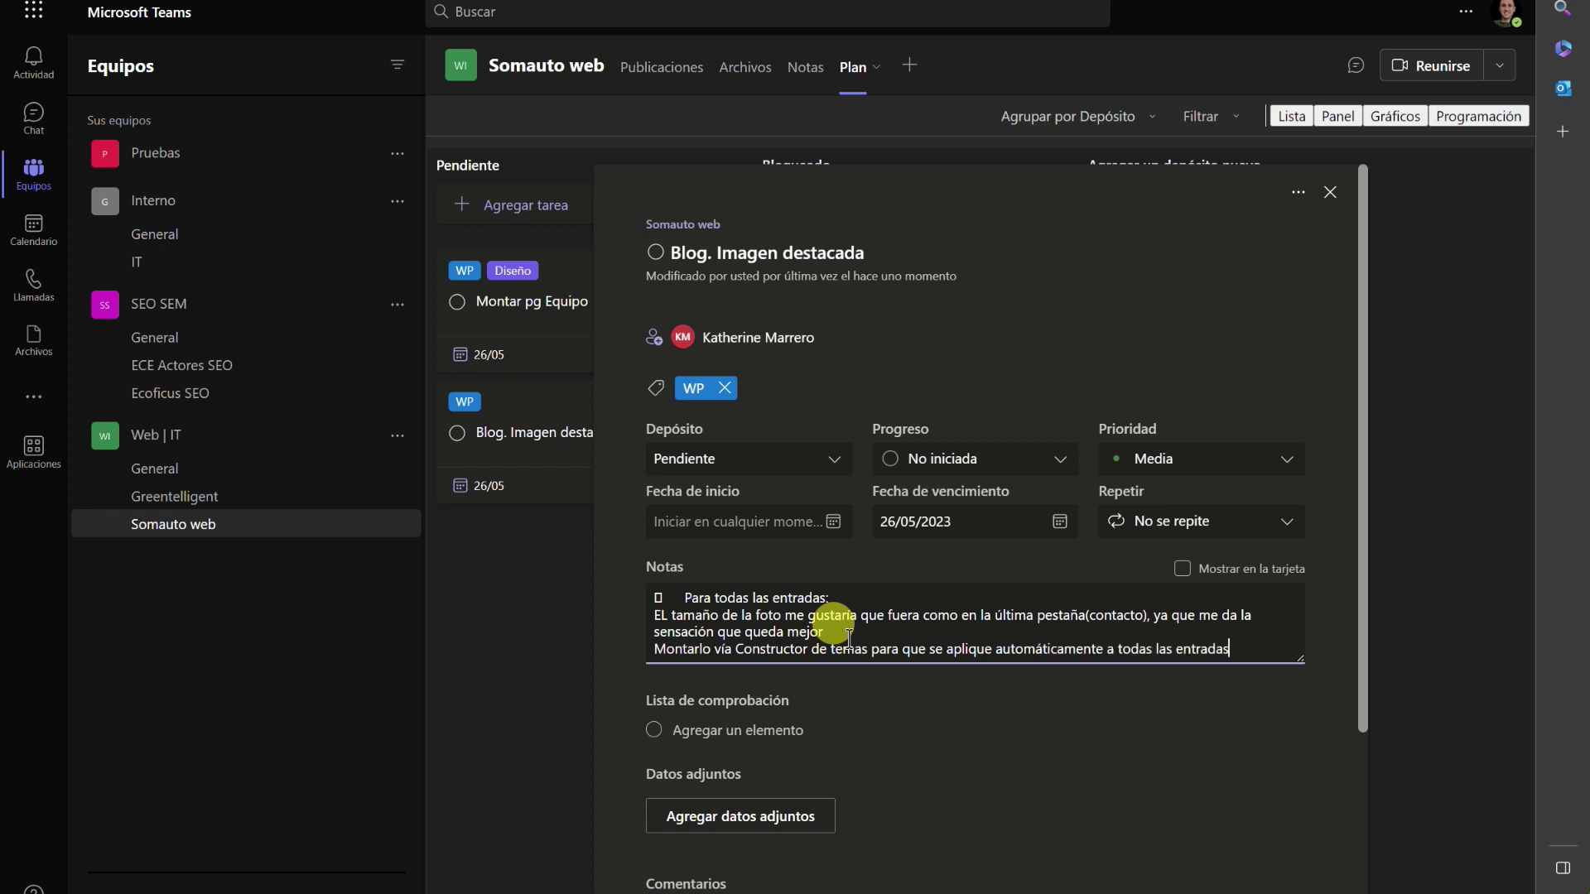
key(ctrl+Left)
key(ctrl+Left)
key(ctrl+Left)
key(ctrl+Left)
key(ctrl+Left)
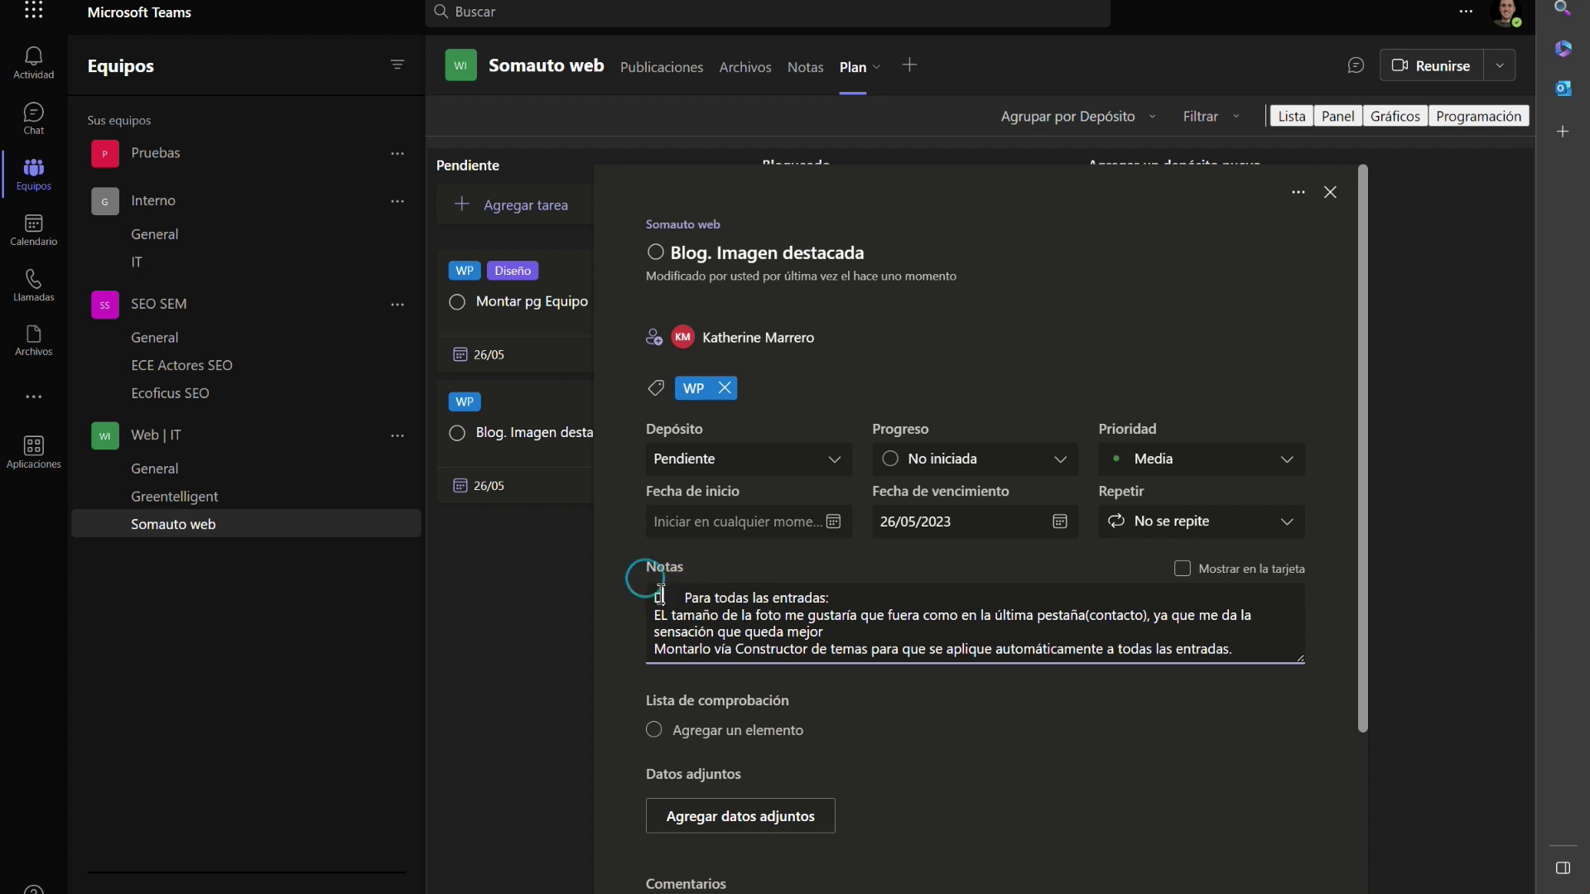
click(655, 594)
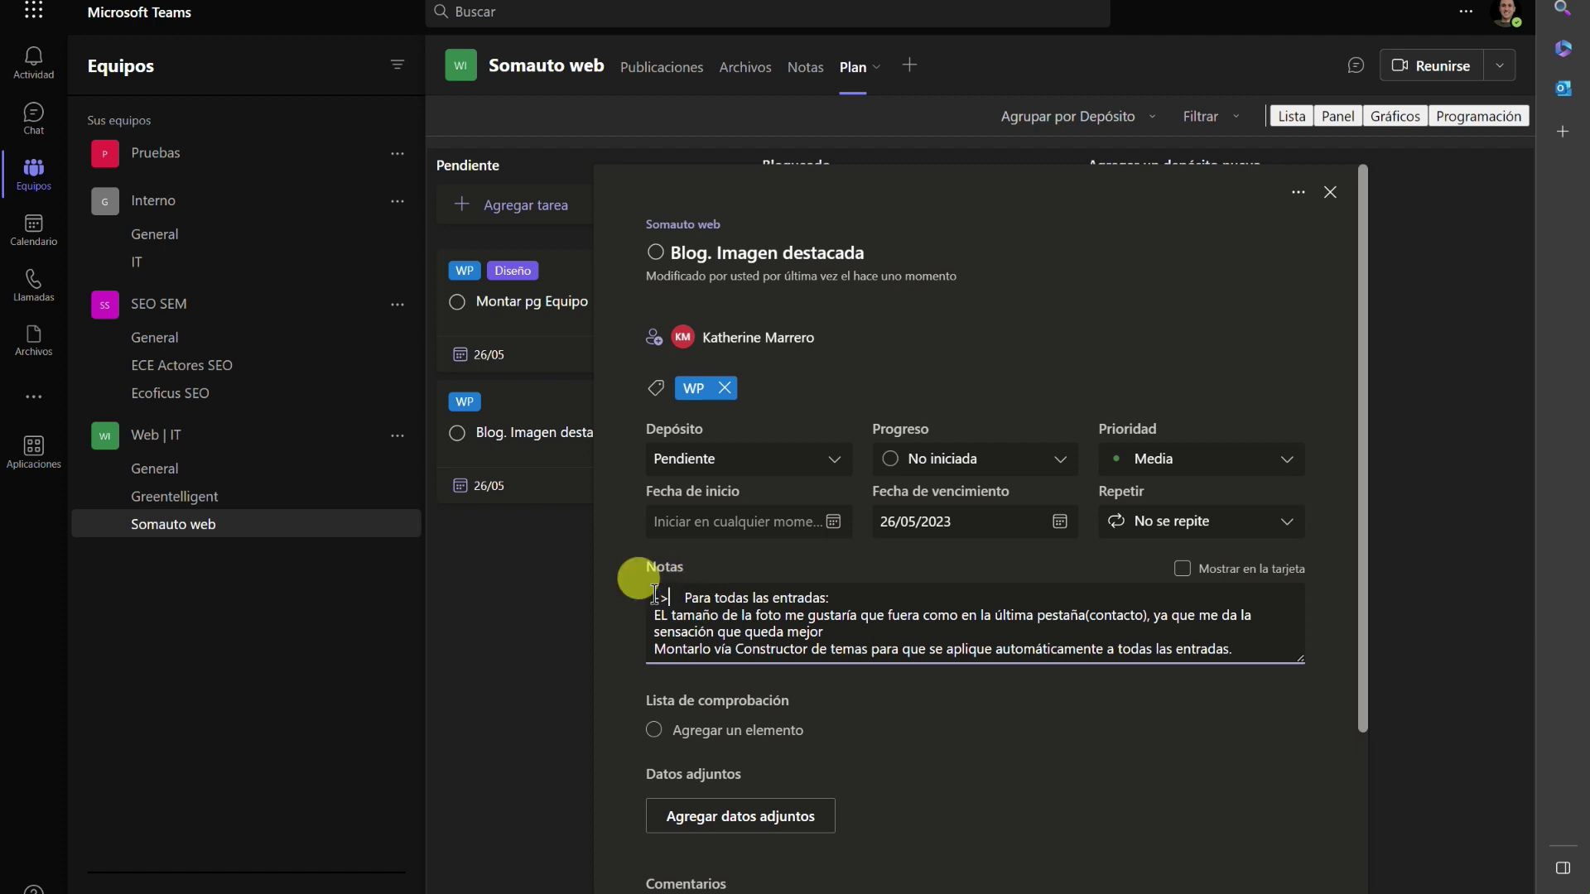
click(1439, 664)
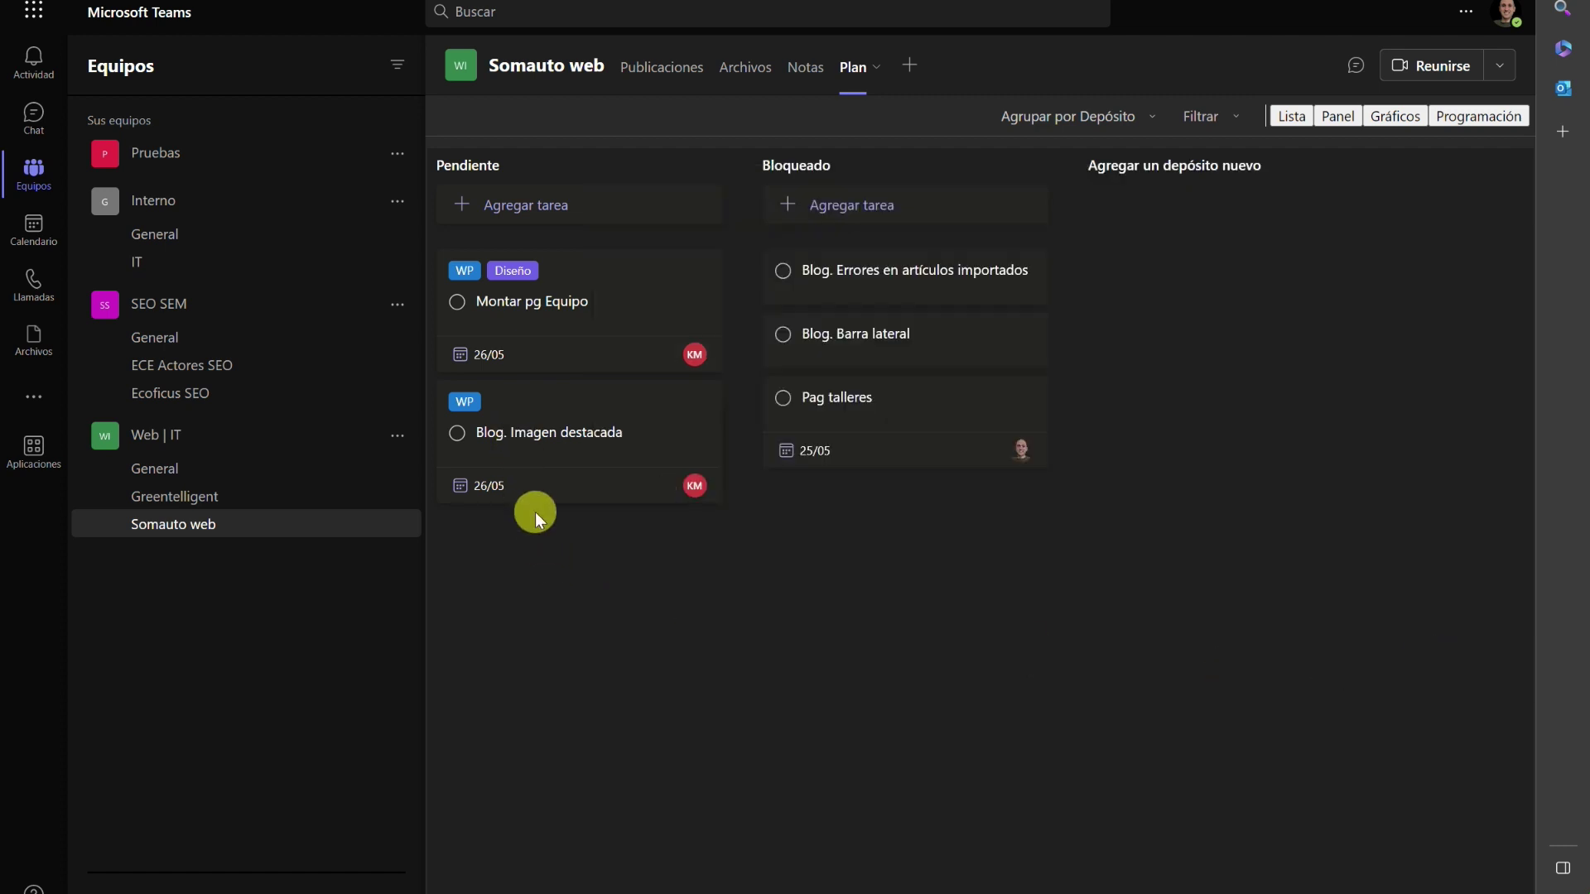
Rename the pink label to 'Cliente' and add it to Blog. Errores en artículos importados.
click(848, 282)
click(703, 385)
click(838, 432)
text(Cliente)
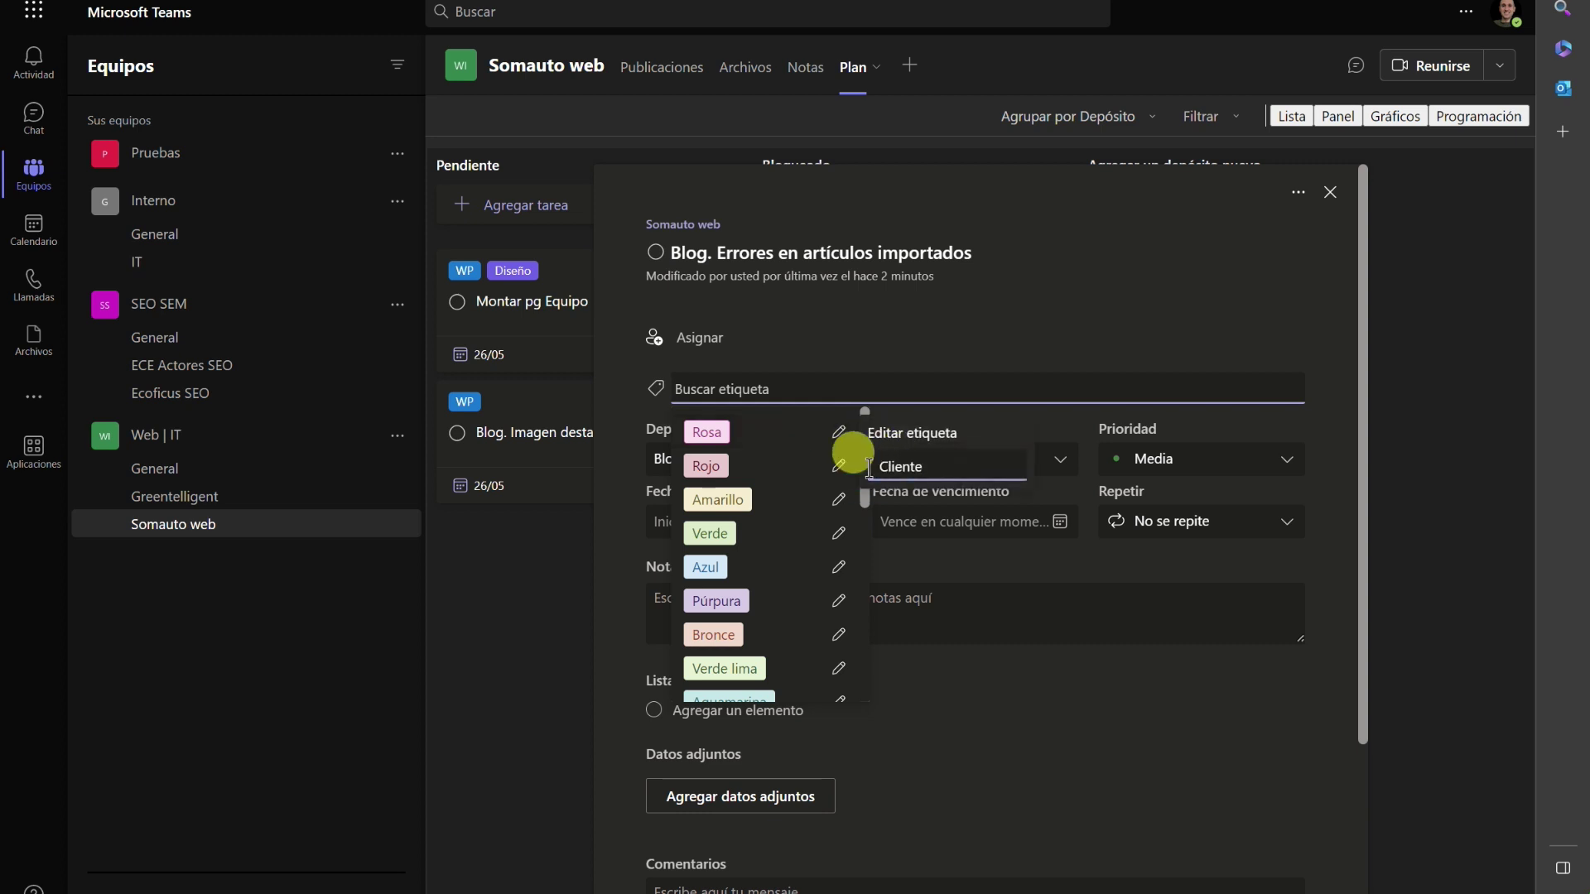
key(Return)
click(720, 432)
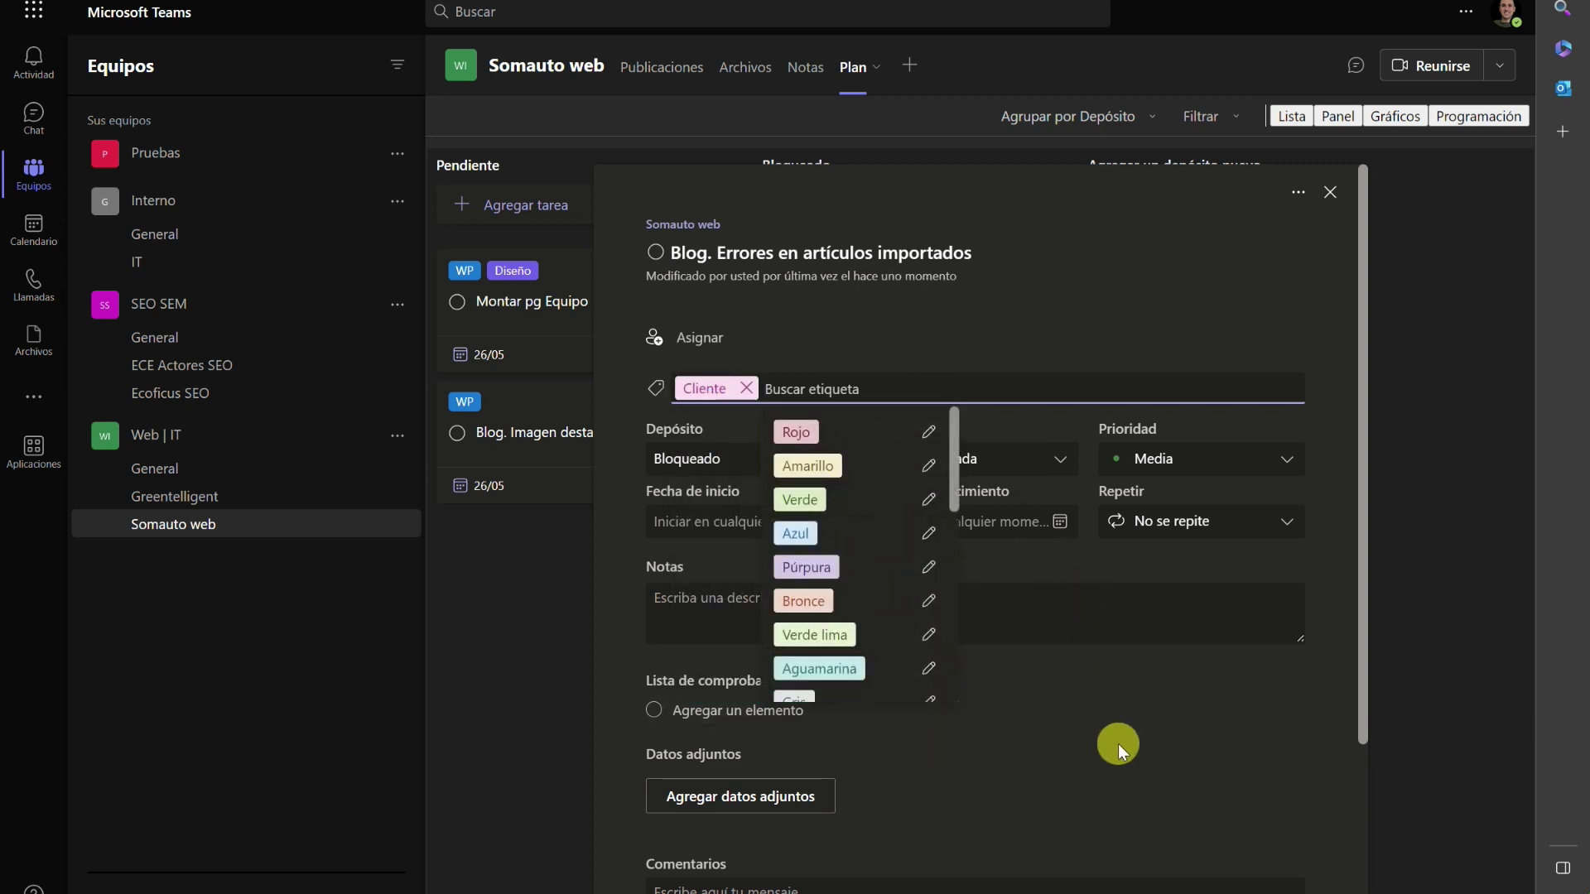
click(1067, 605)
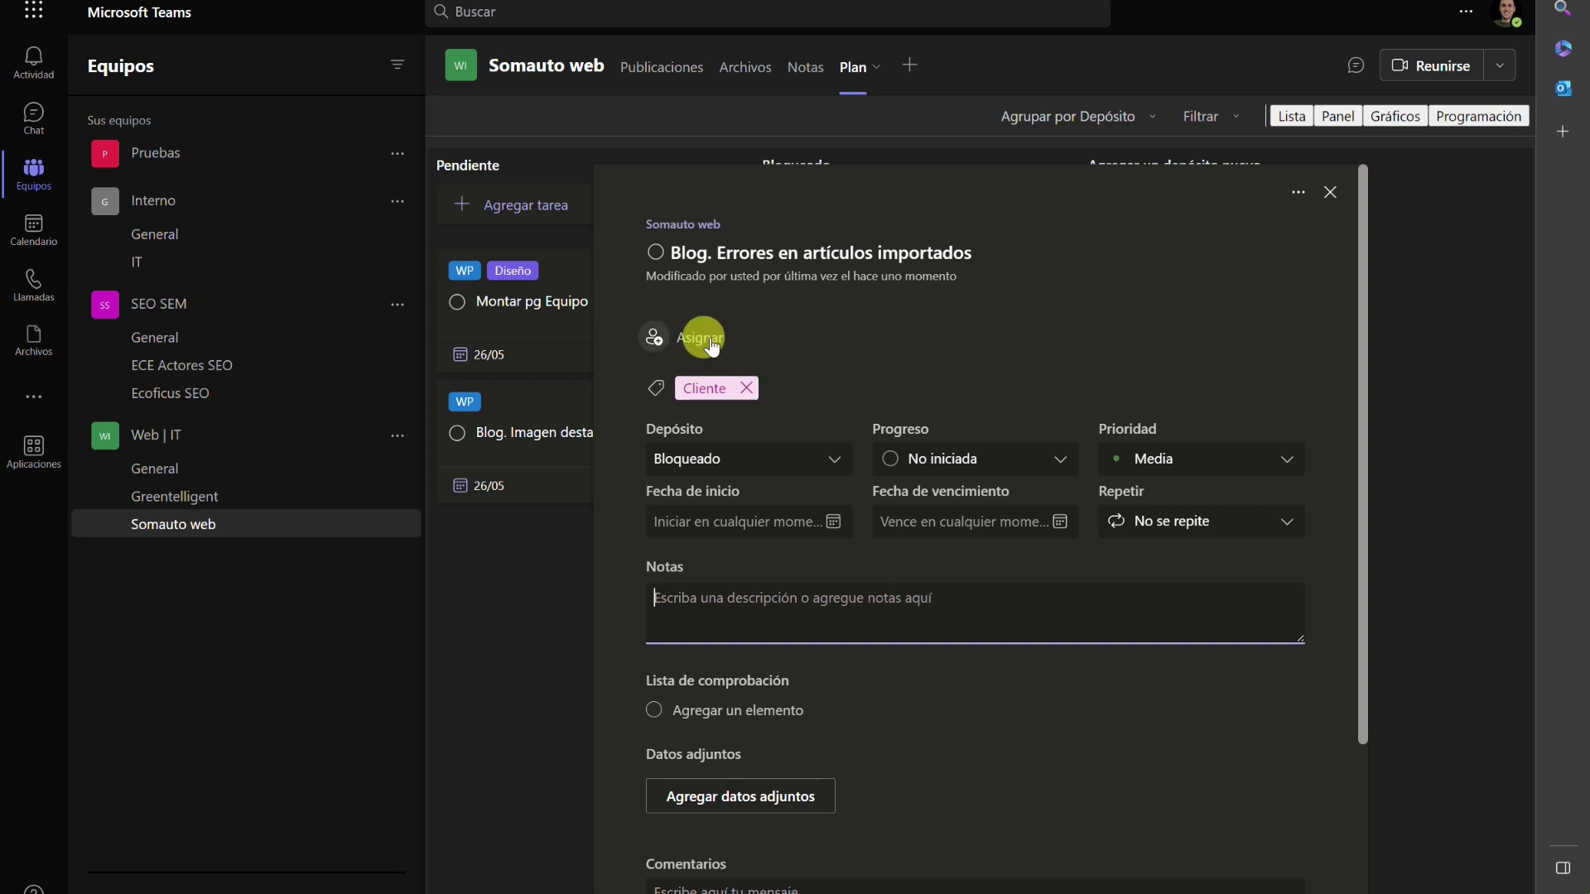
Note 'de momento está pendiente por parte del cliente', assign a team member, set due 02/06.
text(de mo)
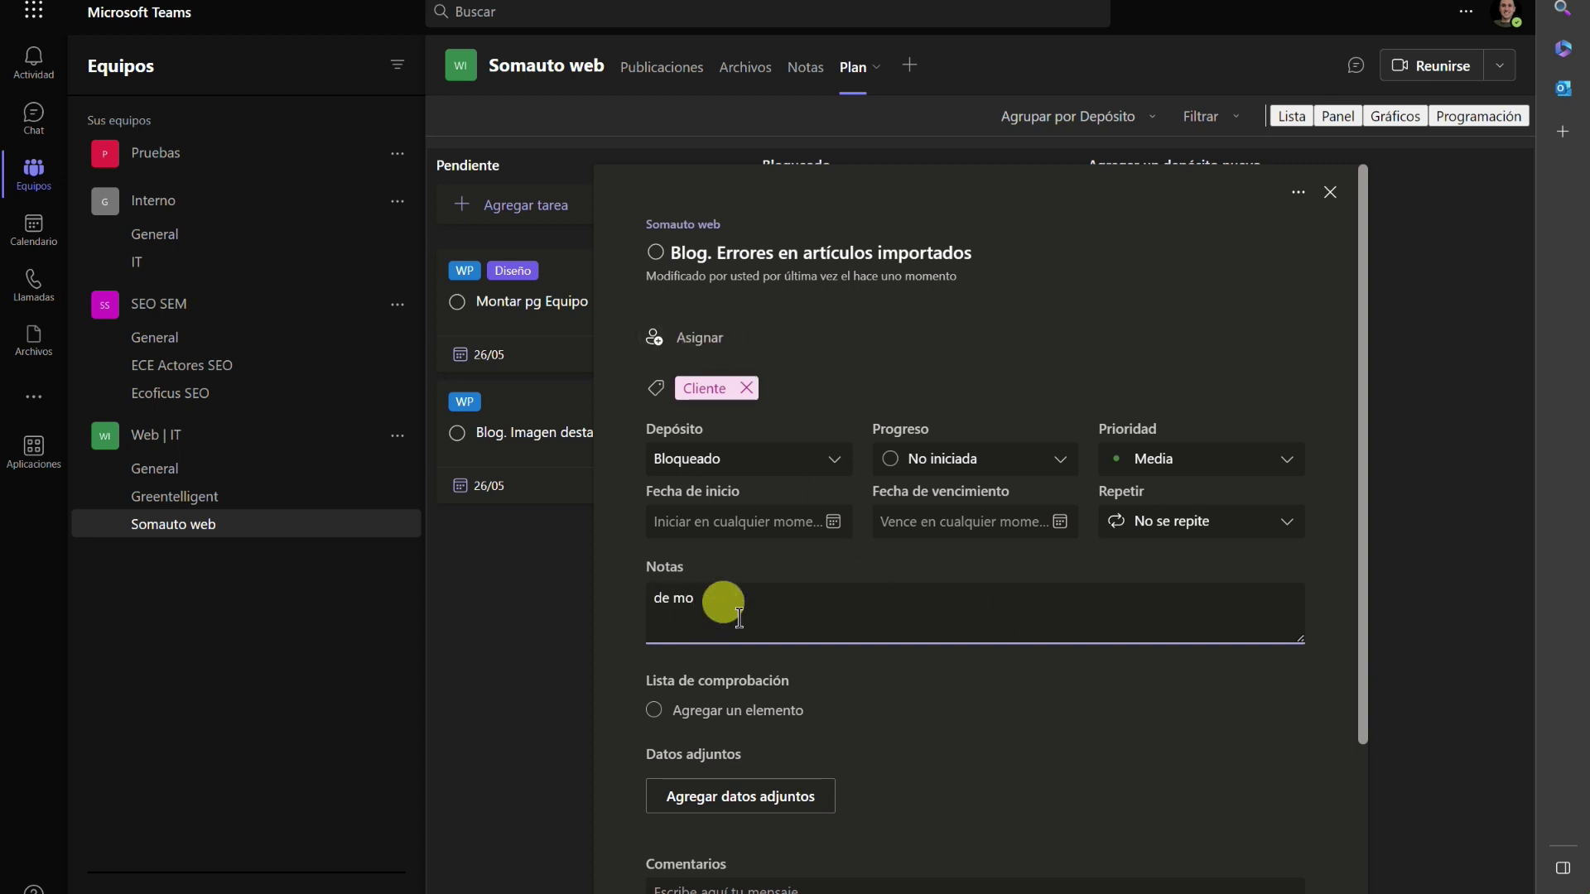
text(mento está pendiente por )
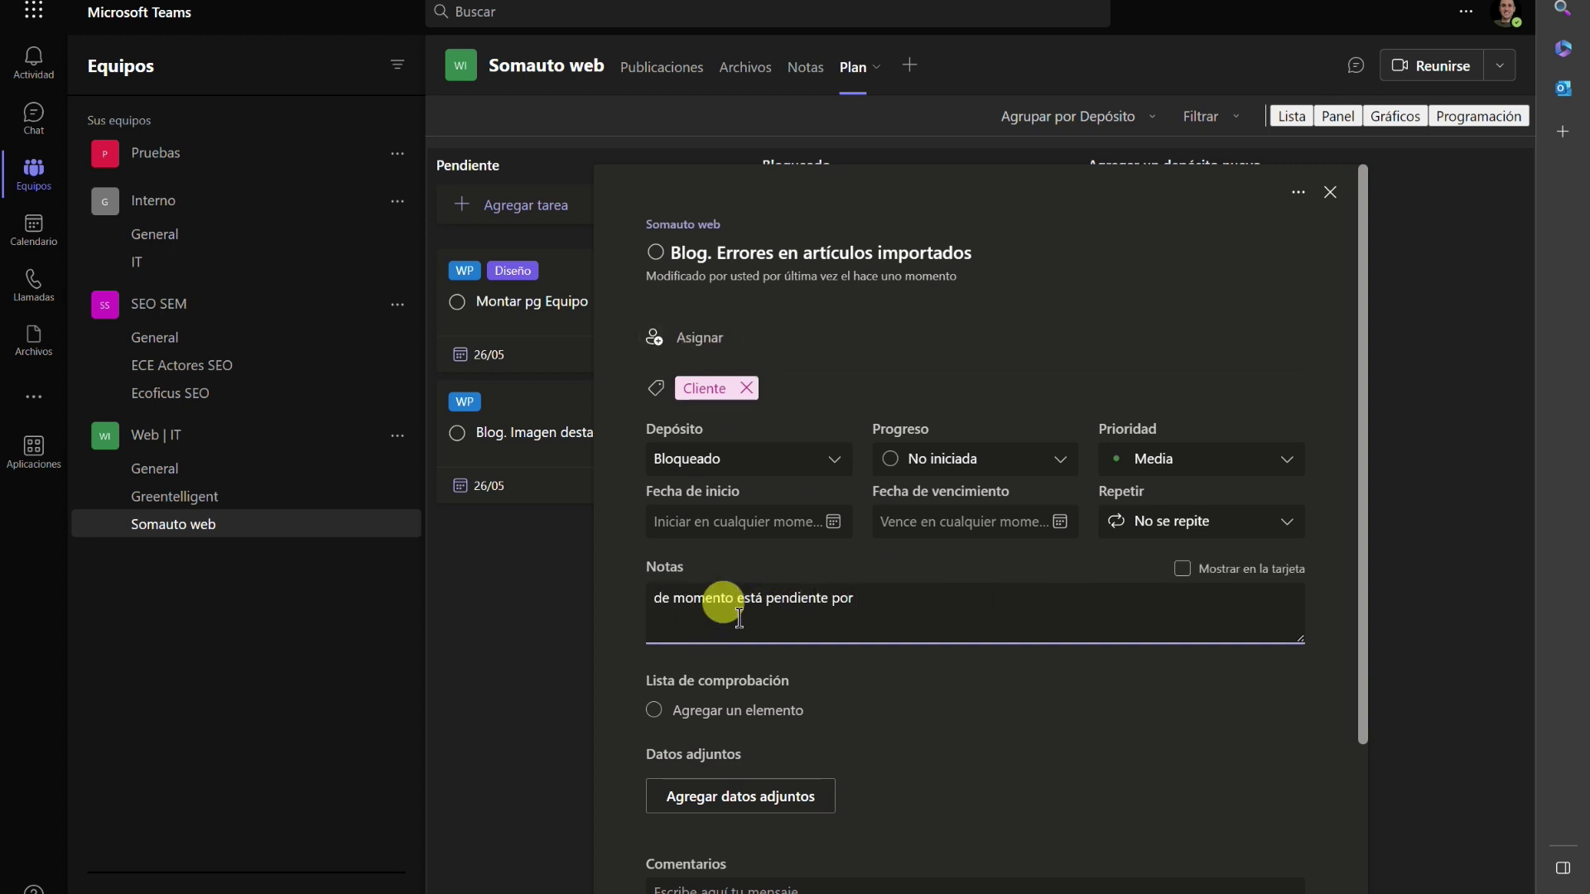
text(parte del cliente)
click(688, 338)
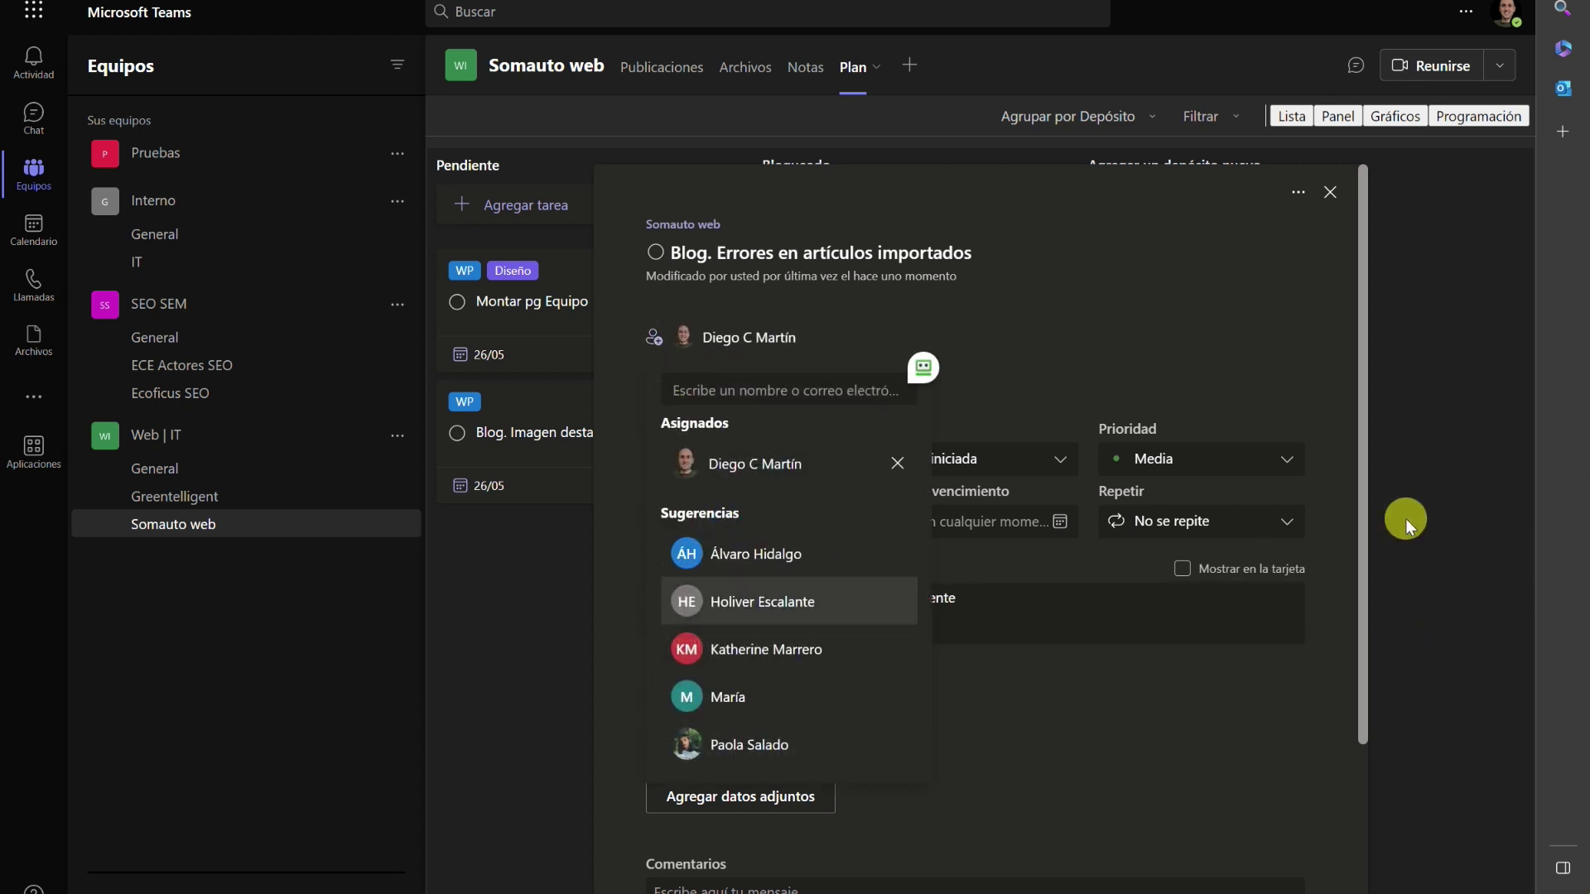
click(973, 521)
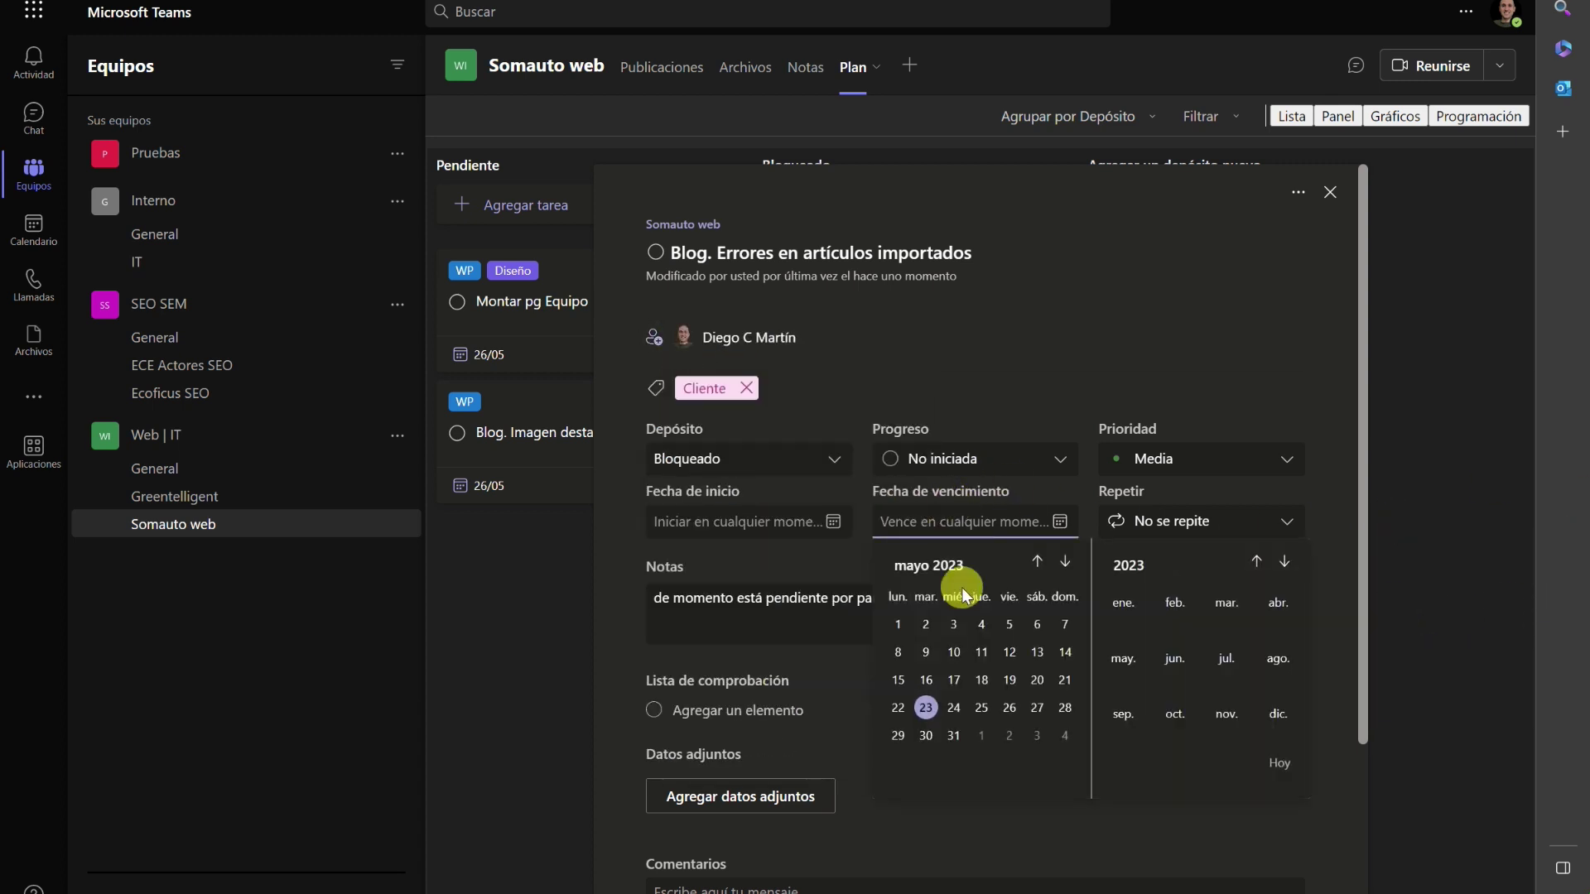
click(1009, 736)
Assign Blog. Barra lateral to a team member with a 24/05 due date, then review Pag talleres.
click(1398, 490)
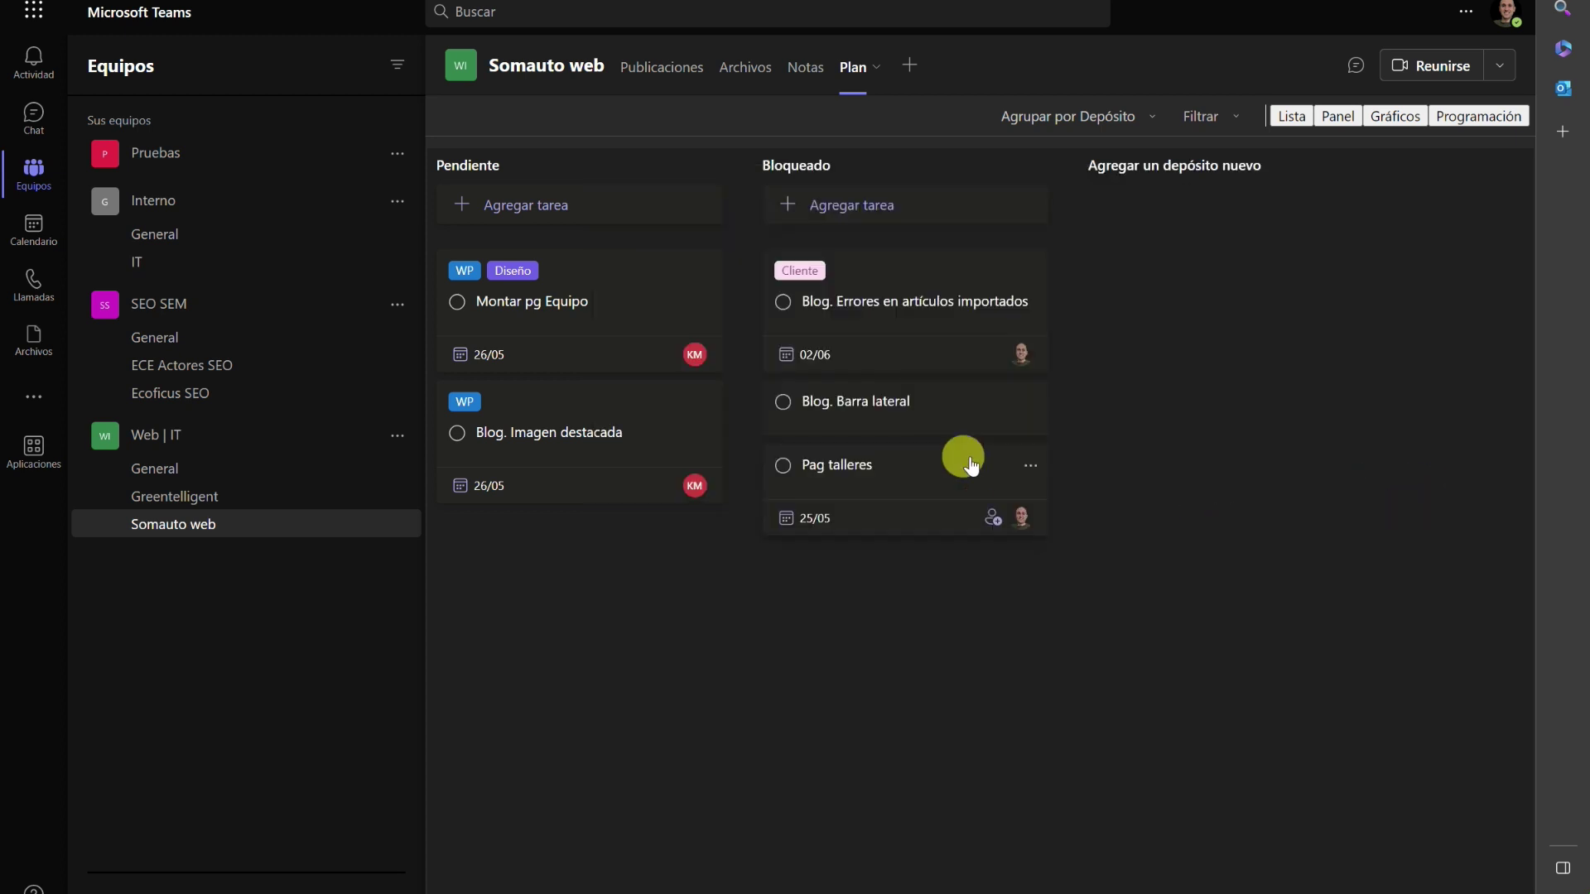
click(915, 401)
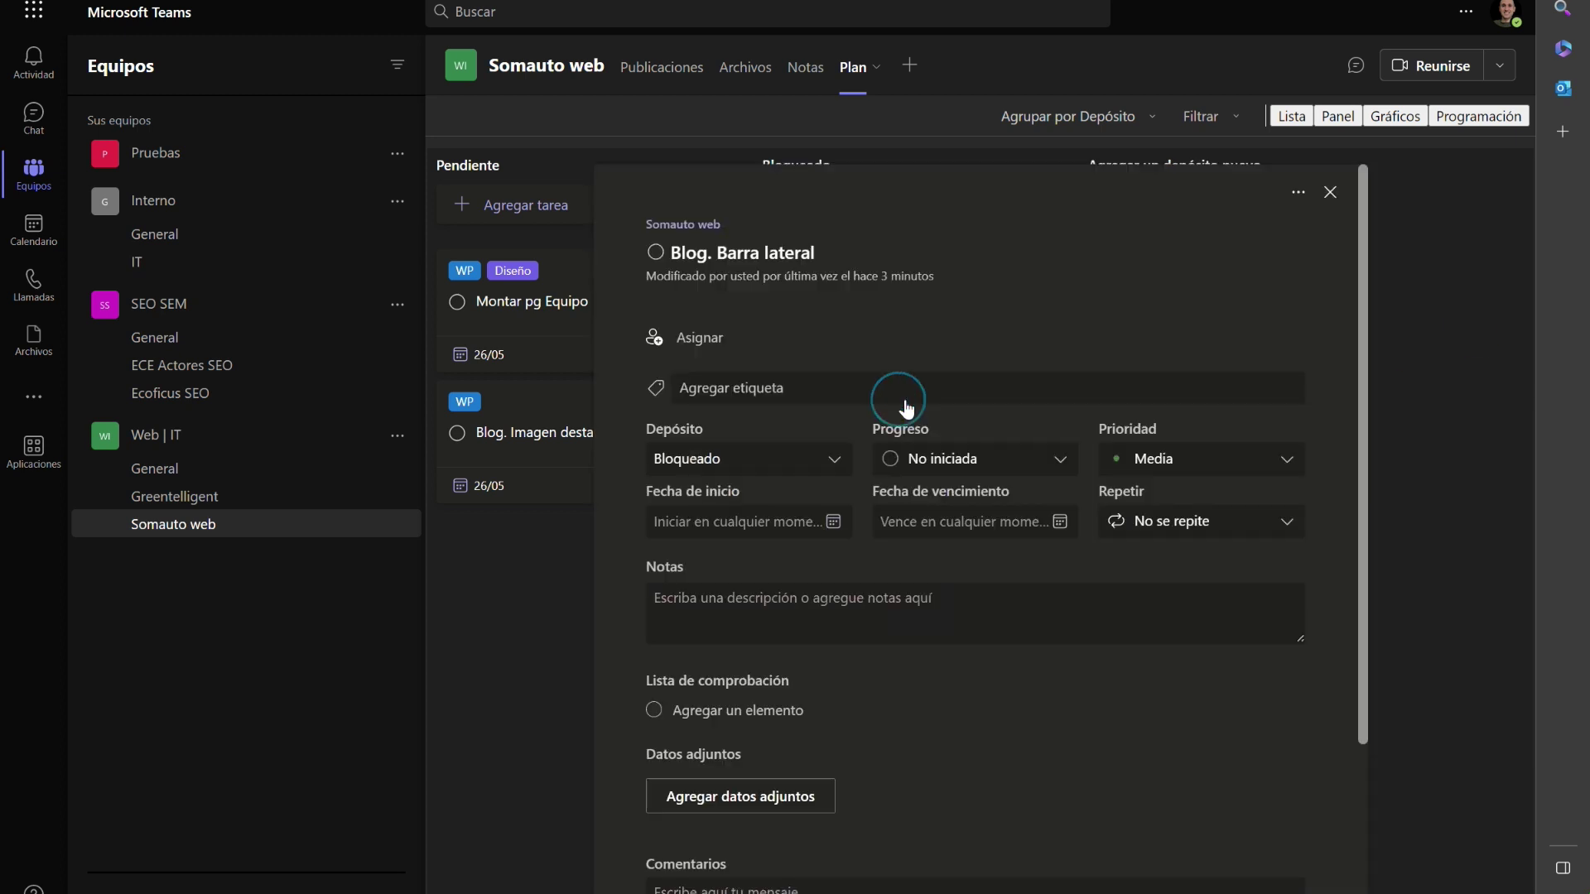
click(745, 502)
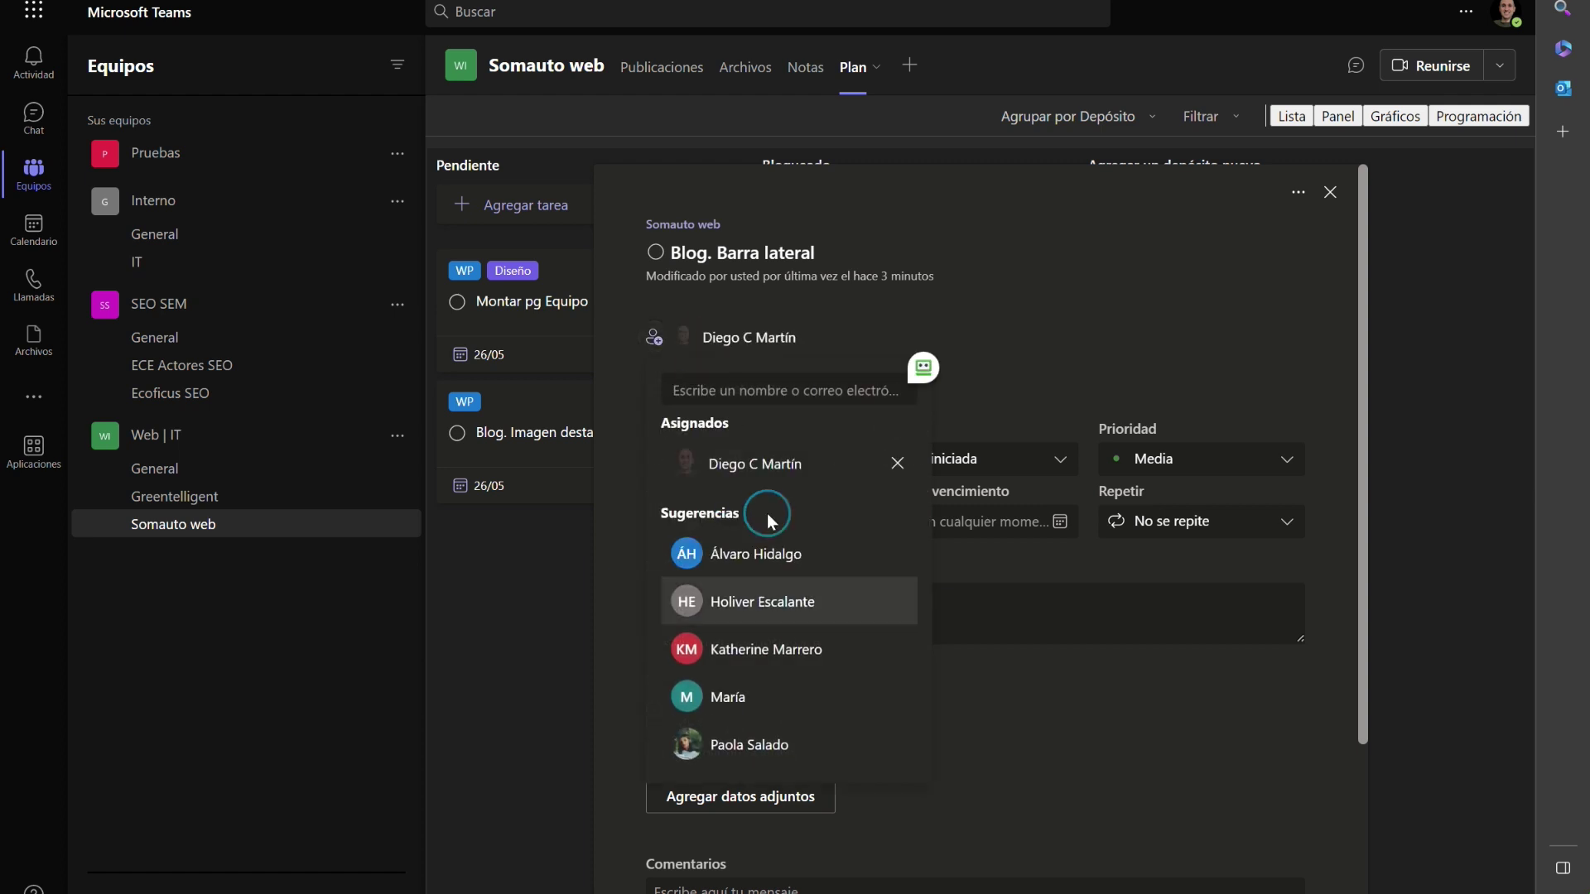
click(961, 522)
click(961, 710)
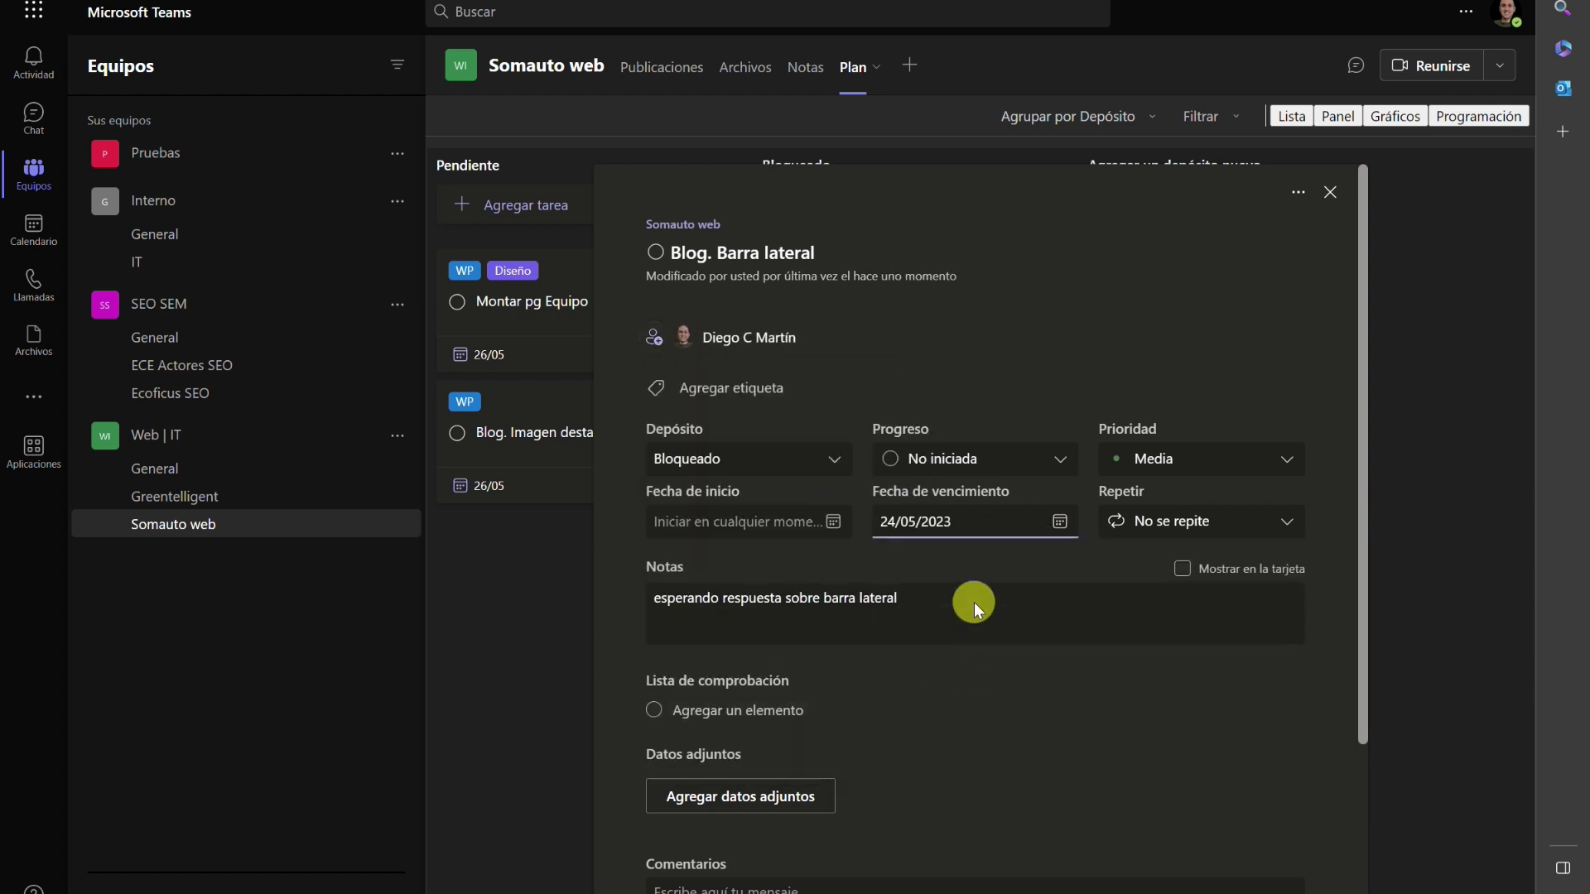
click(1453, 684)
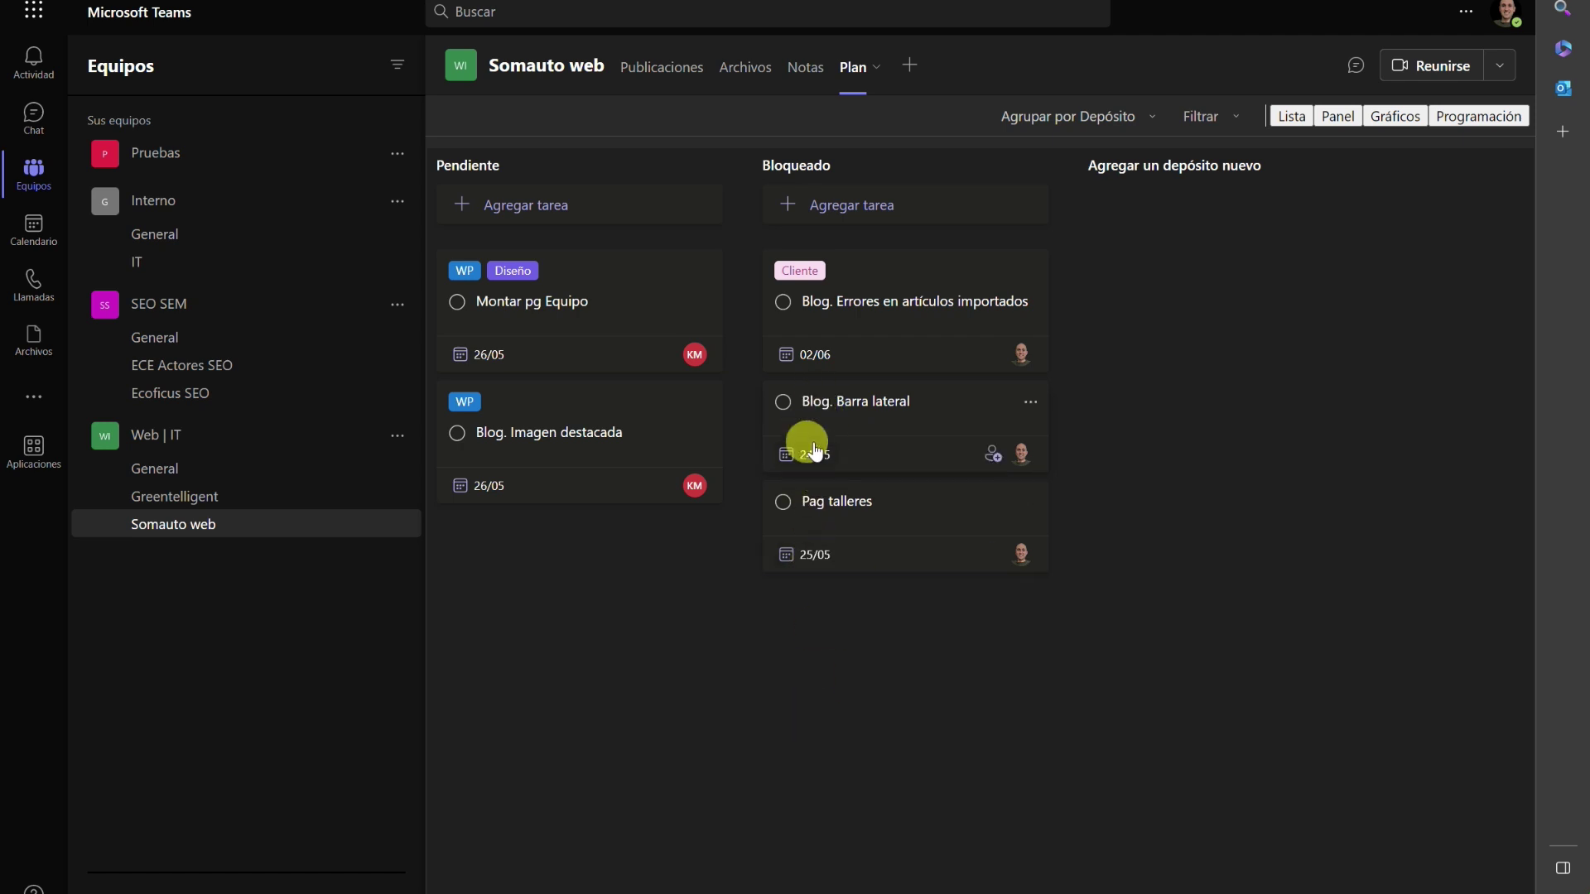
click(823, 508)
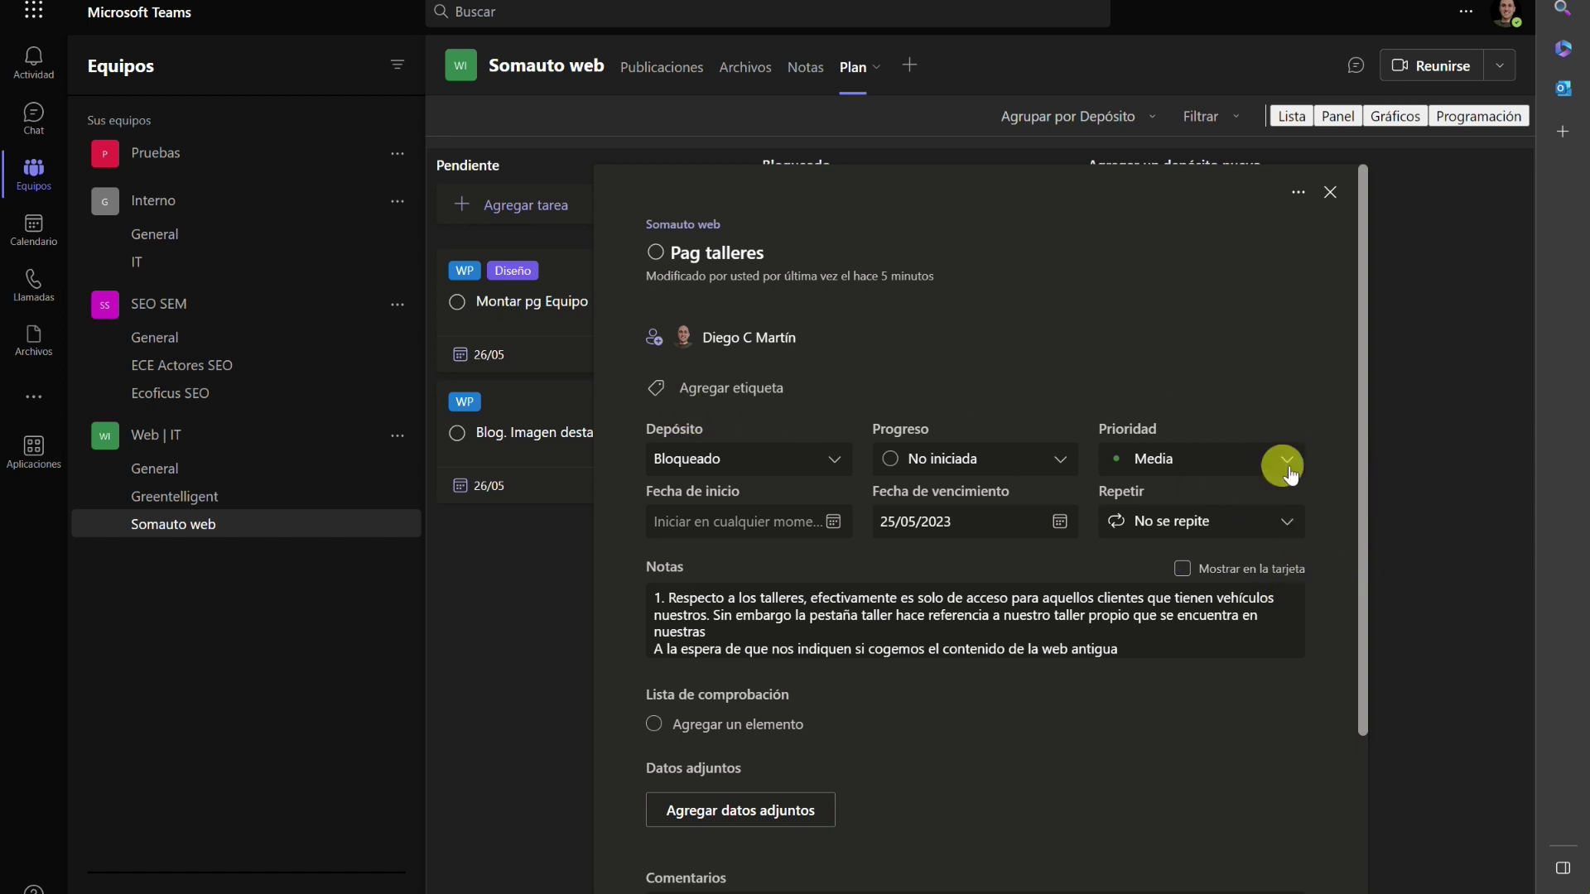
click(1388, 452)
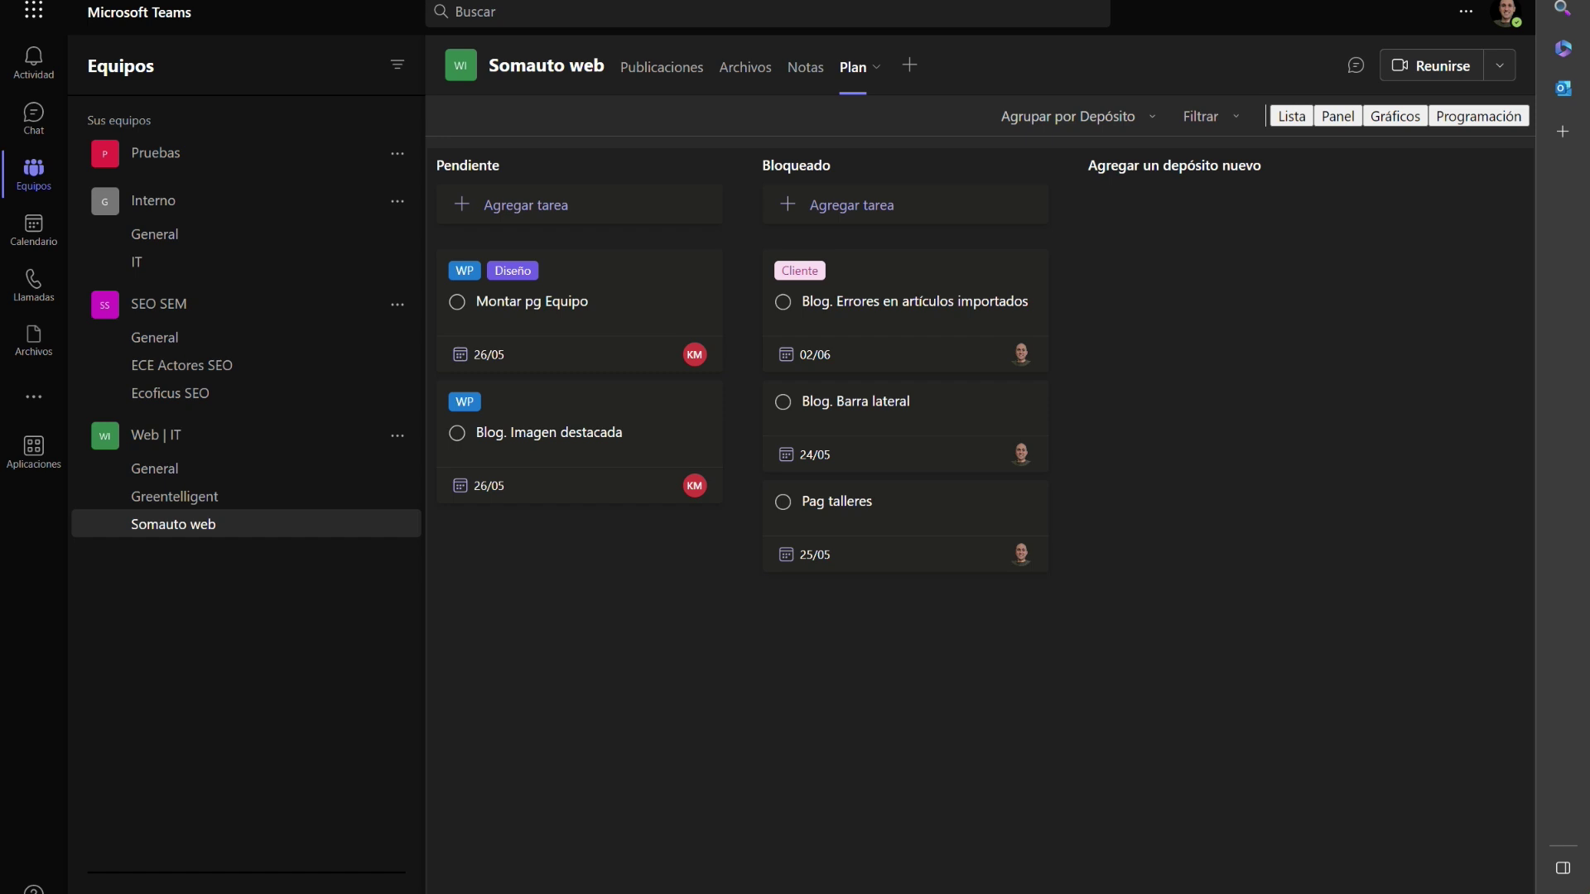
Add a 'Cronología' task to the Pendiente bucket.
click(518, 204)
text(Cronología)
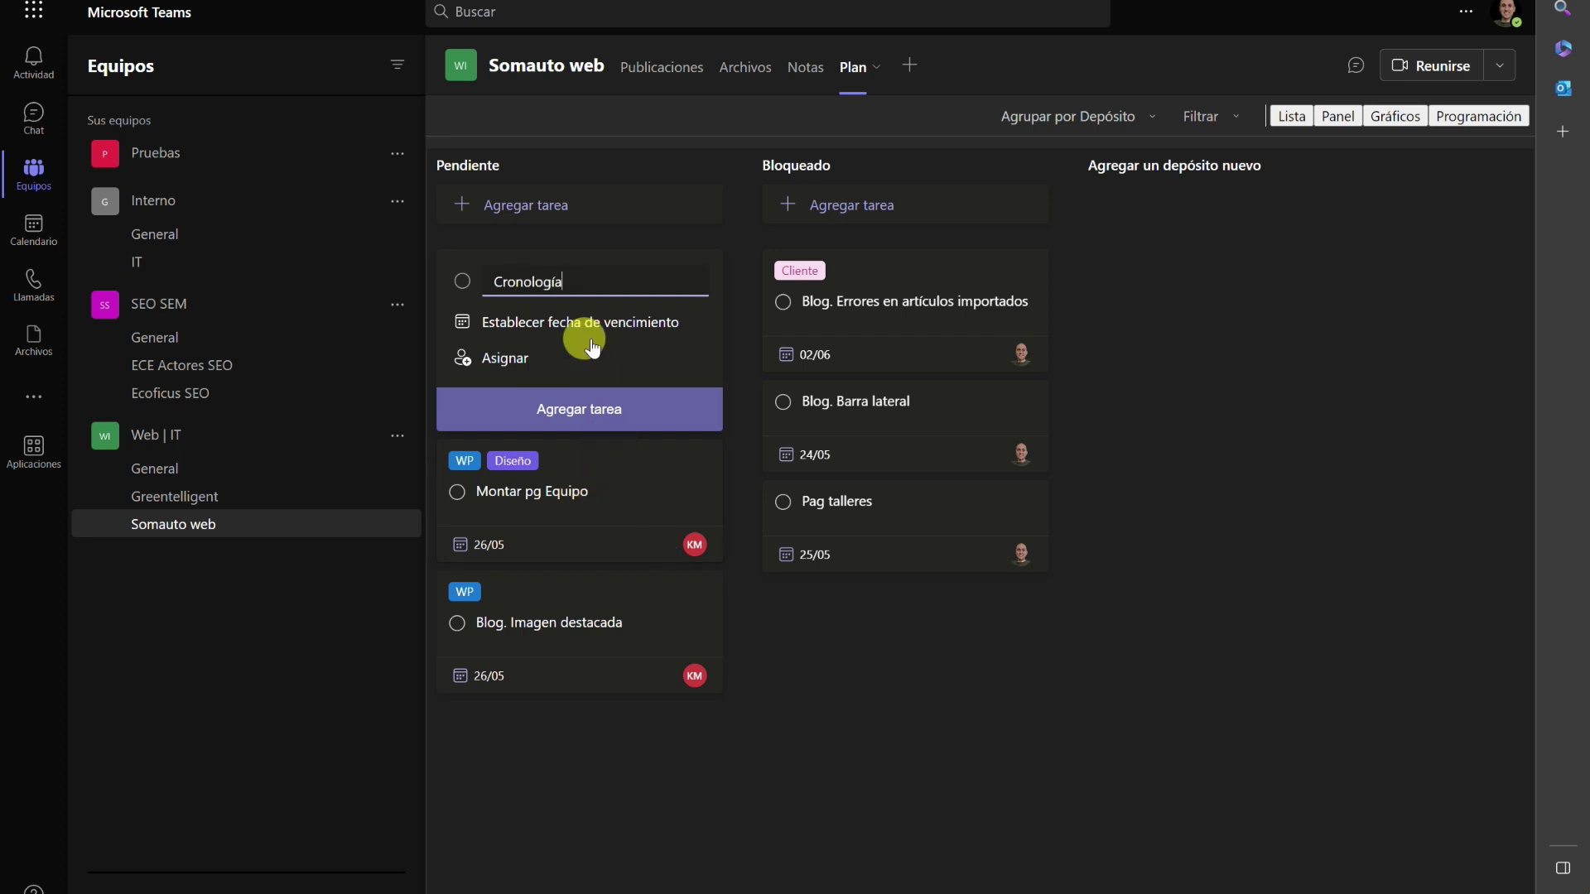
key(Return)
key(Escape)
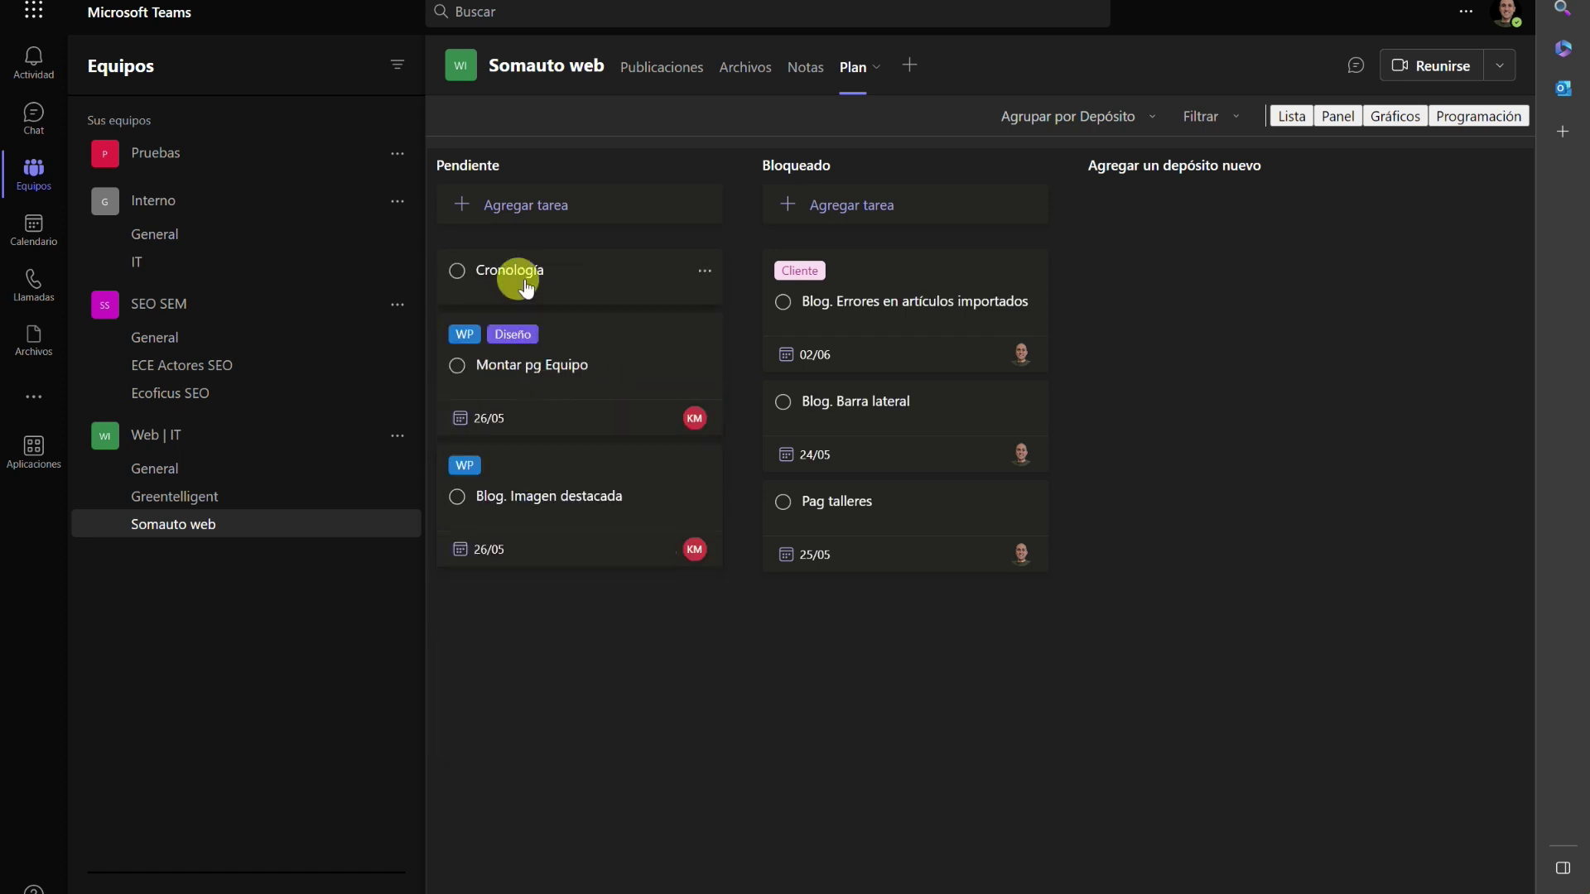
Paste the question note, assign a team member and set the due date to 26/05.
click(515, 272)
click(753, 596)
text(NO se si la cronología de nuestra historia se puede hacer de otra manera?)
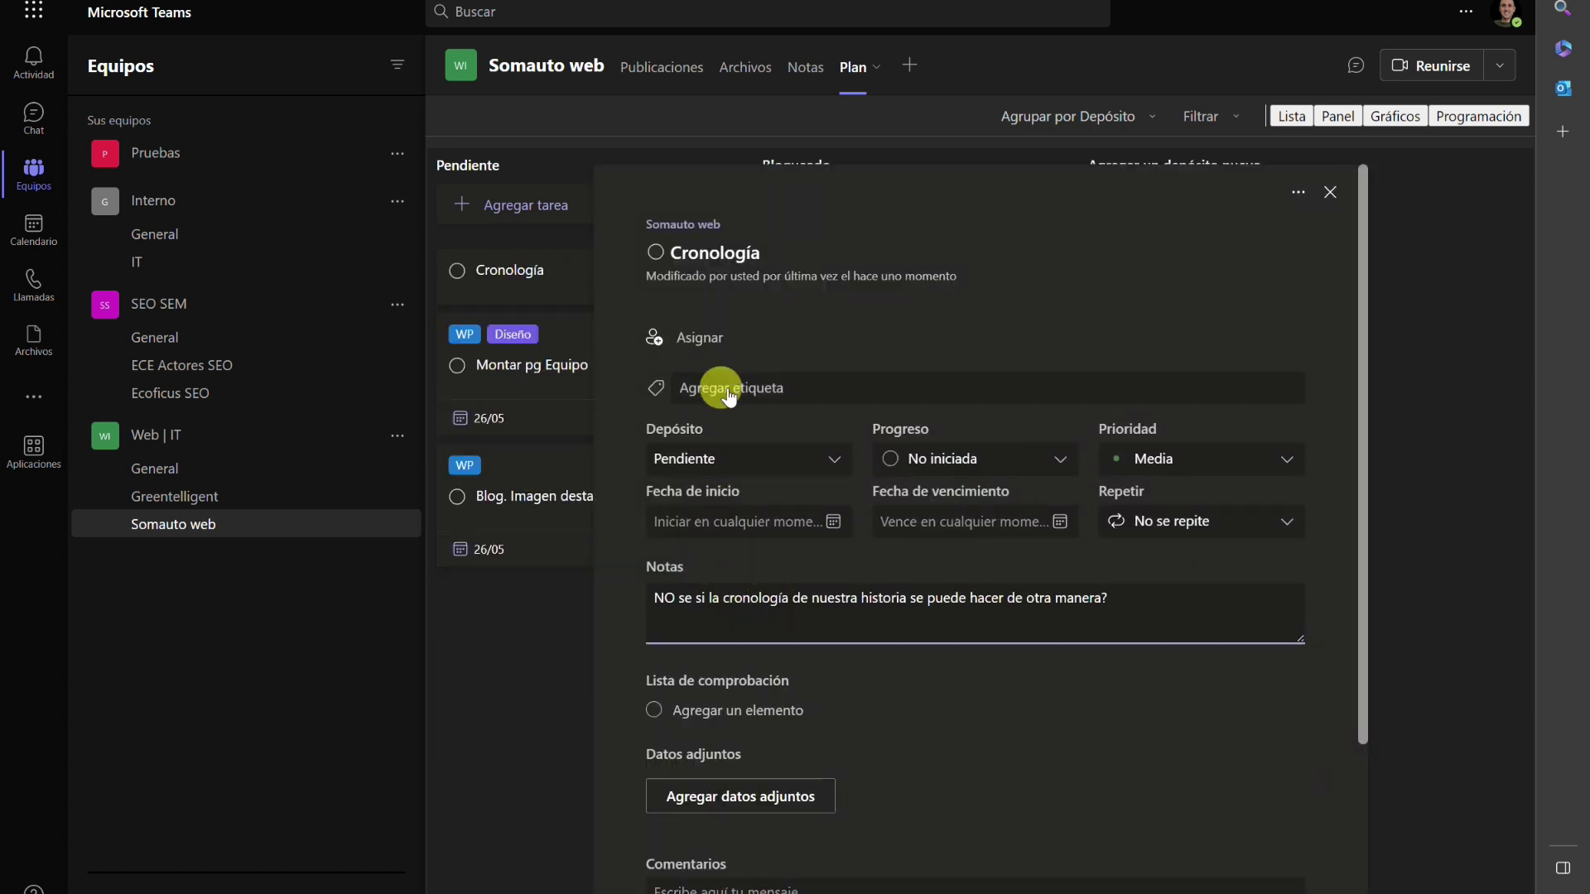
click(695, 337)
click(729, 607)
click(1063, 365)
click(969, 522)
click(1017, 717)
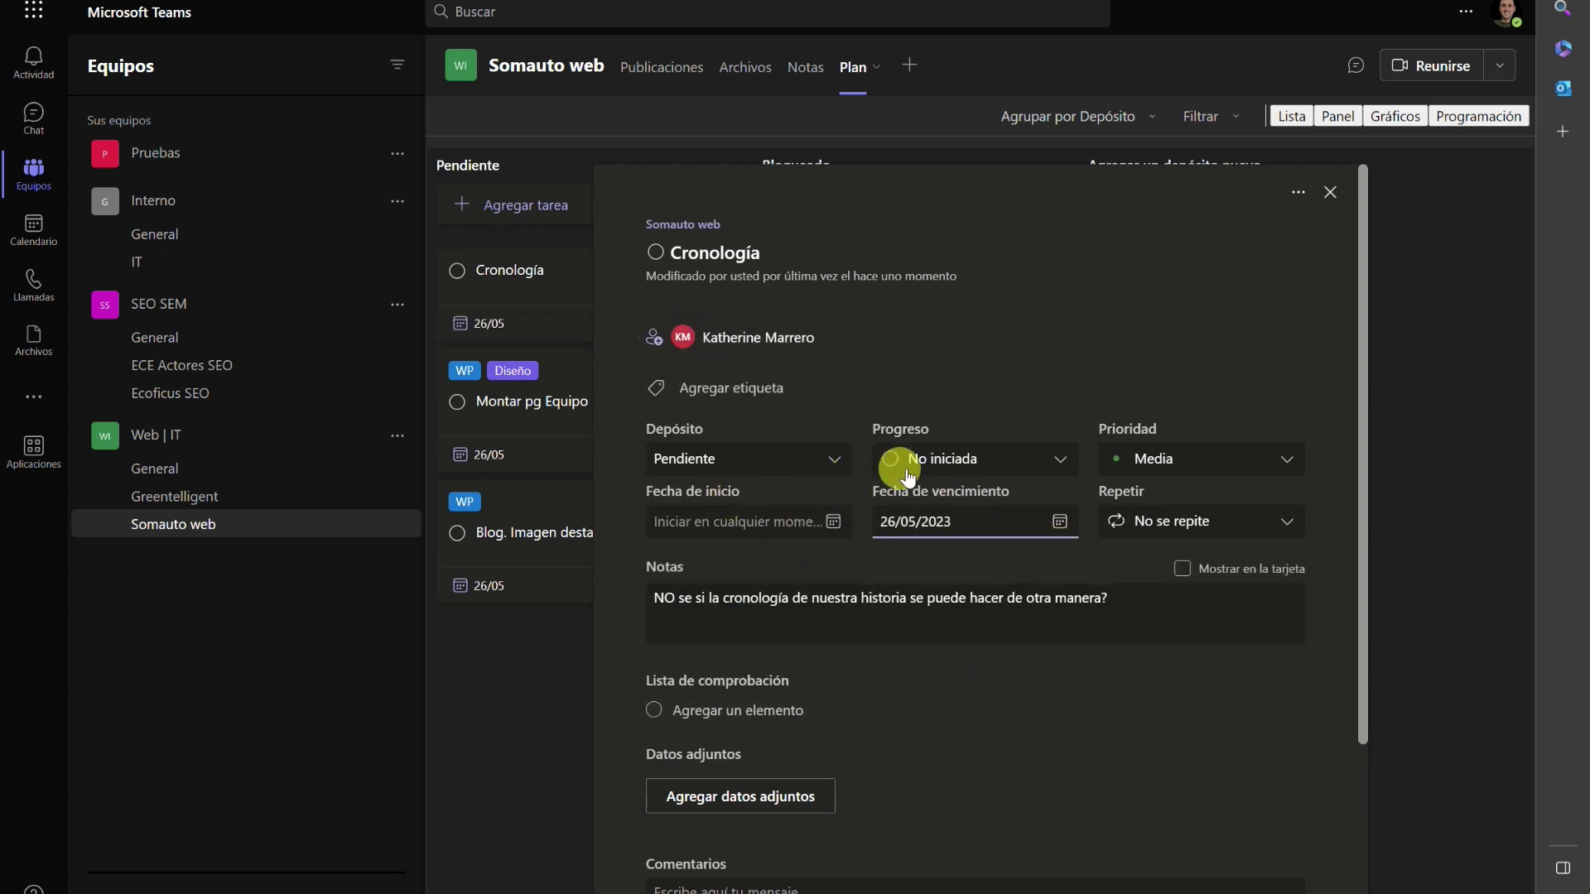
Add the WP label to the Cronología task.
click(701, 388)
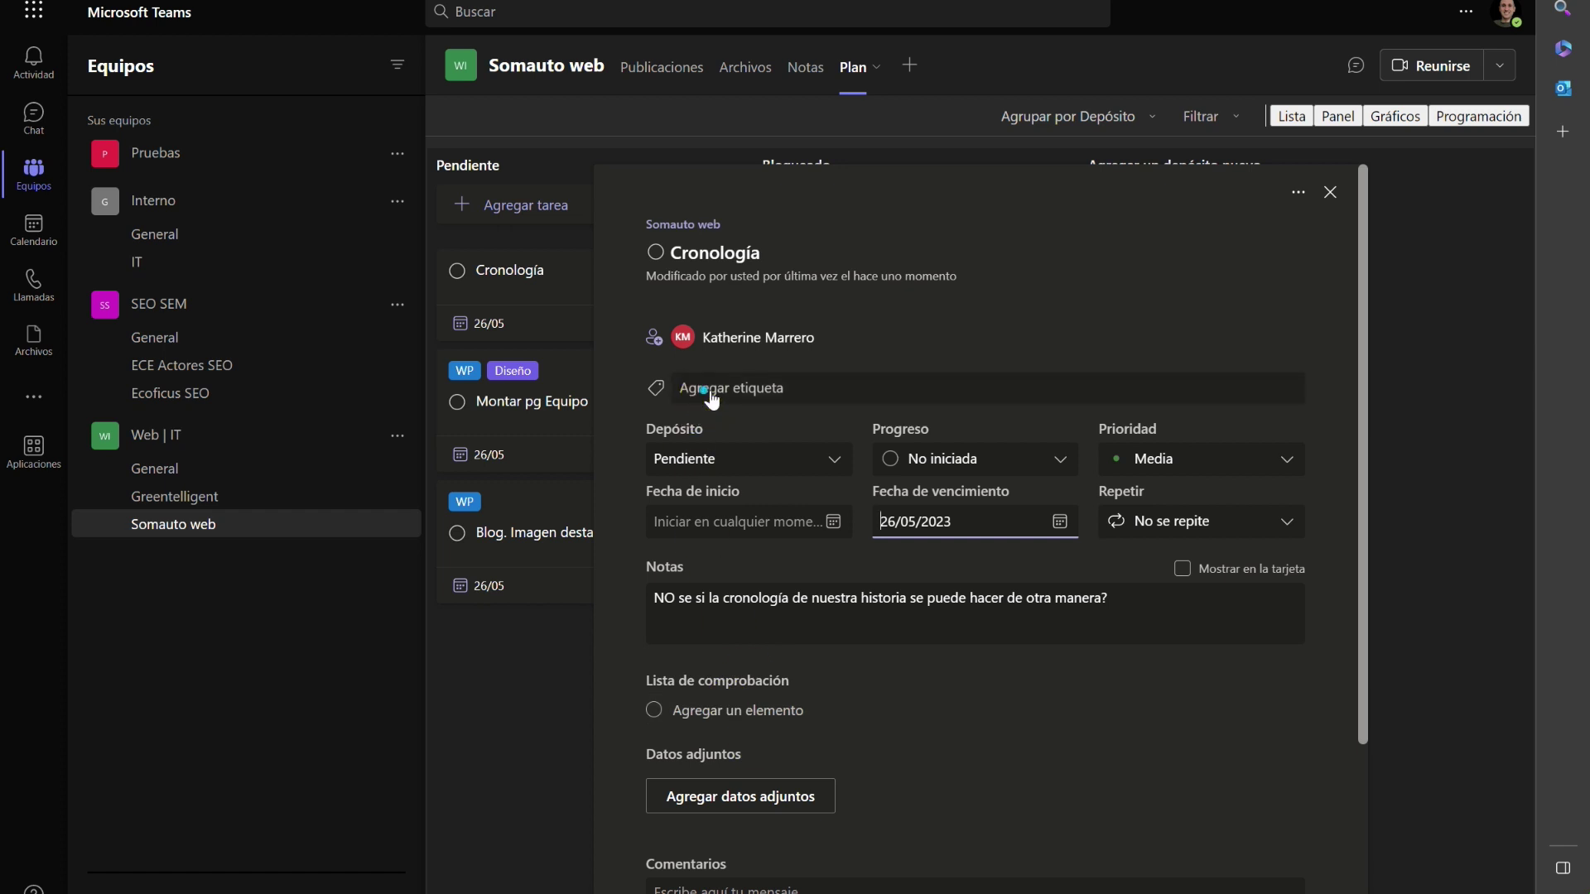
scroll(737, 579, down, 2)
click(735, 579)
click(1077, 764)
scroll(1077, 764, down, 3)
scroll(1076, 763, up, 3)
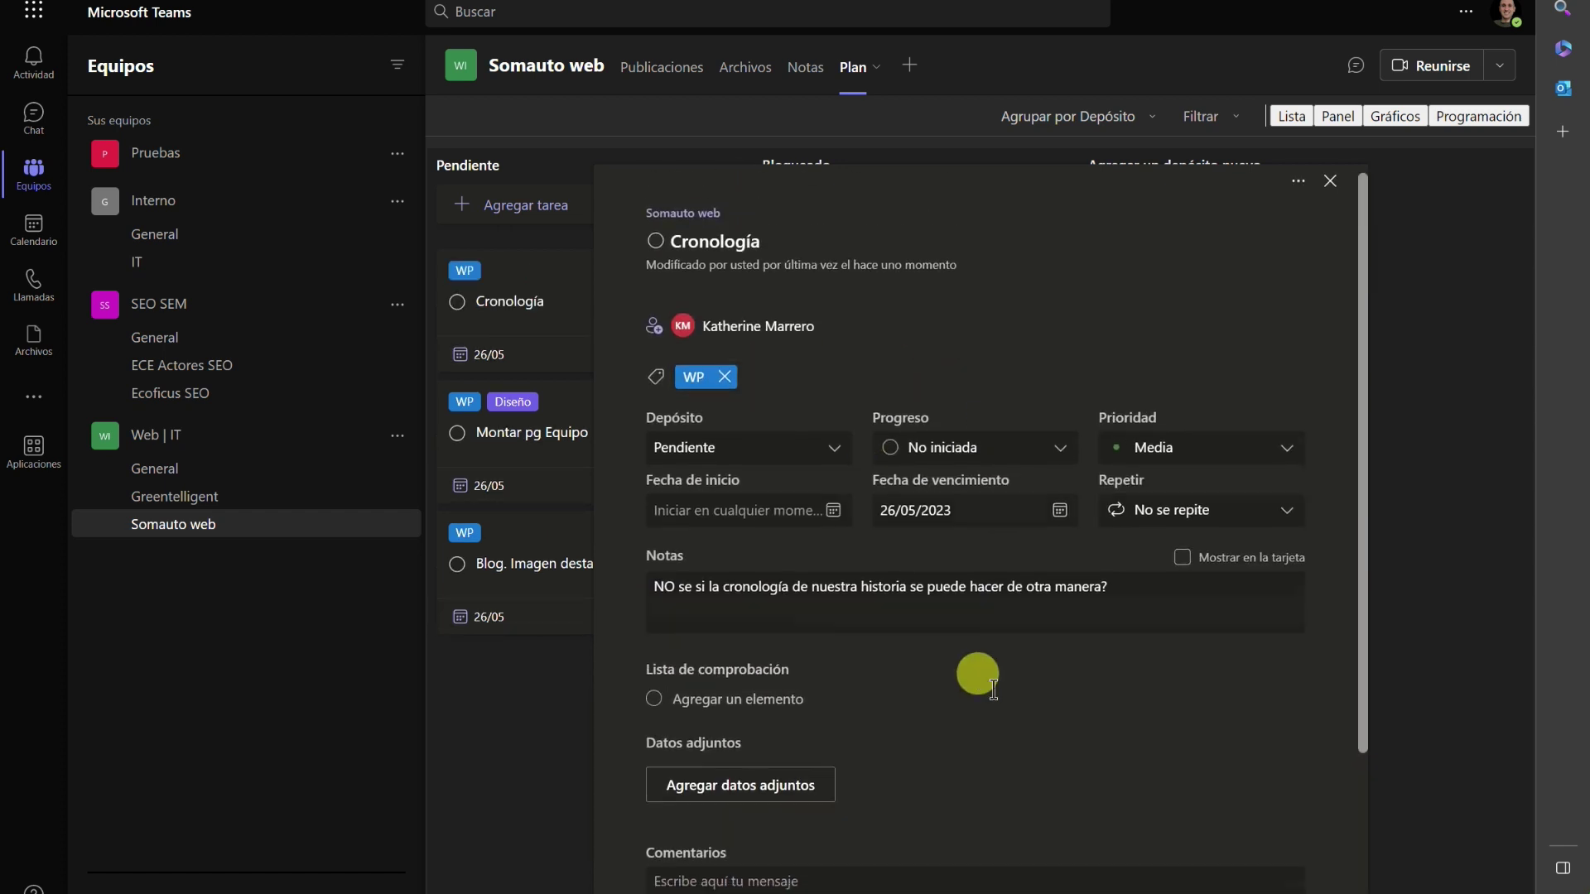
Try adding the Diseño label, remove it again, and close the task.
click(762, 390)
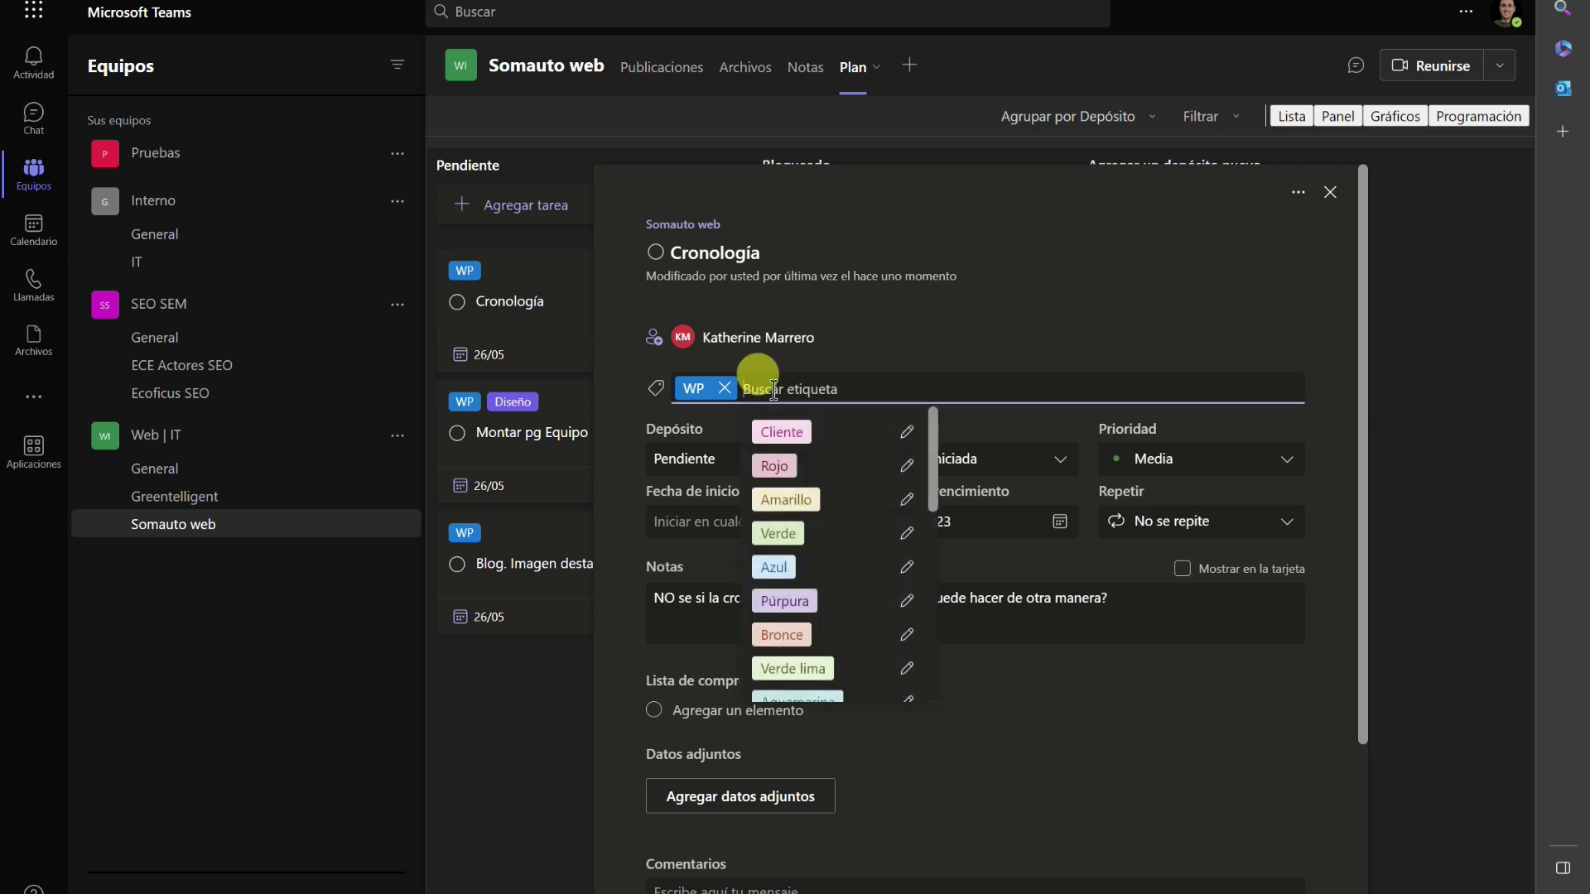
text(Dise)
click(766, 434)
click(815, 389)
click(1100, 668)
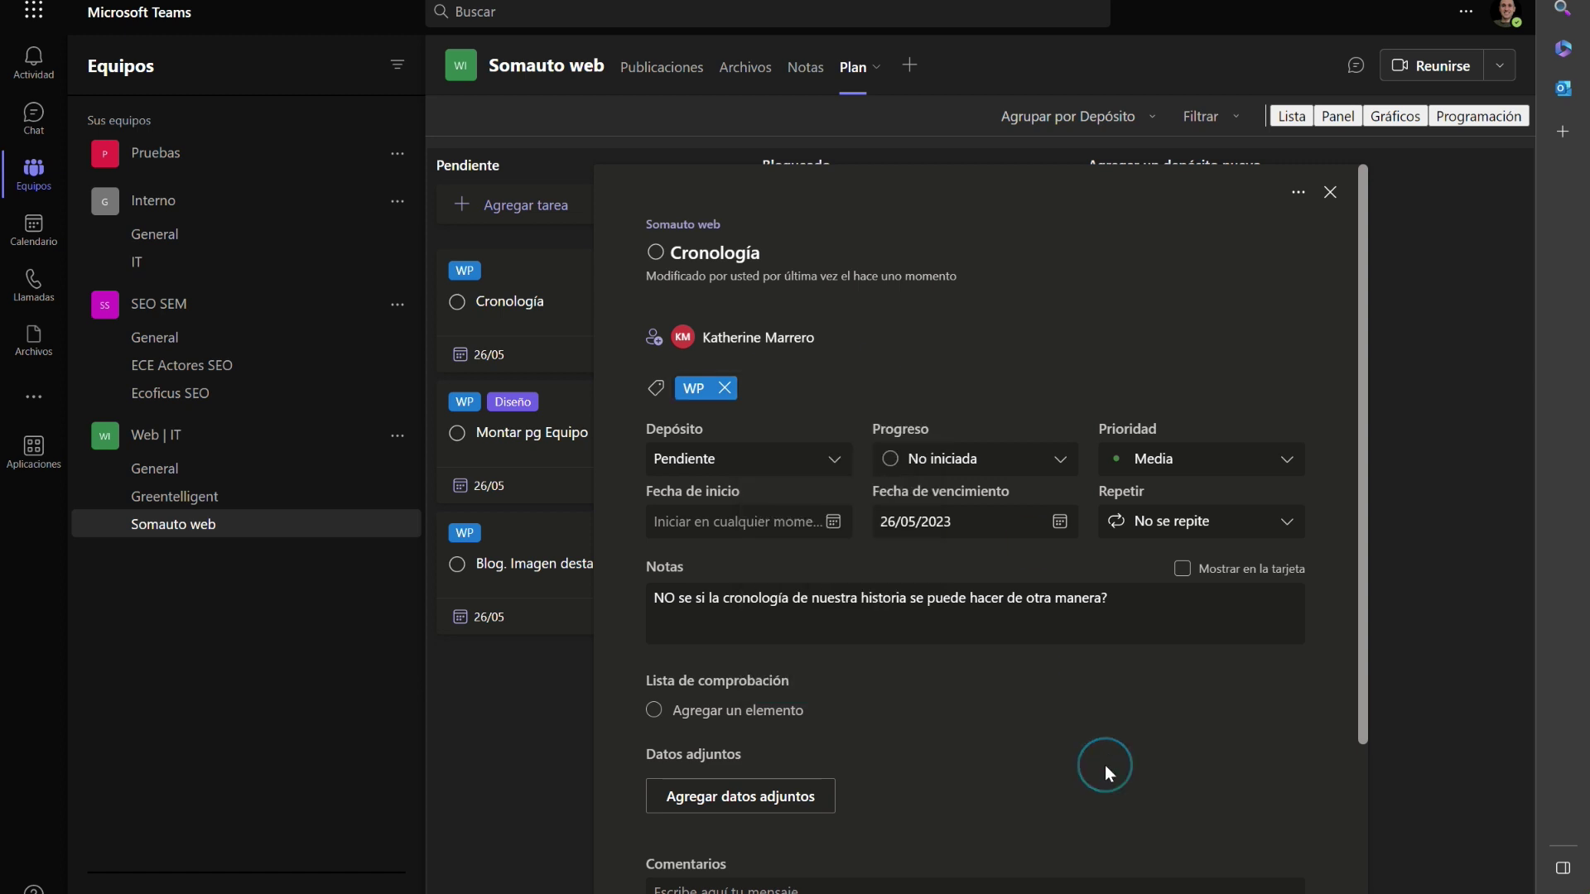
scroll(1113, 728, down, 3)
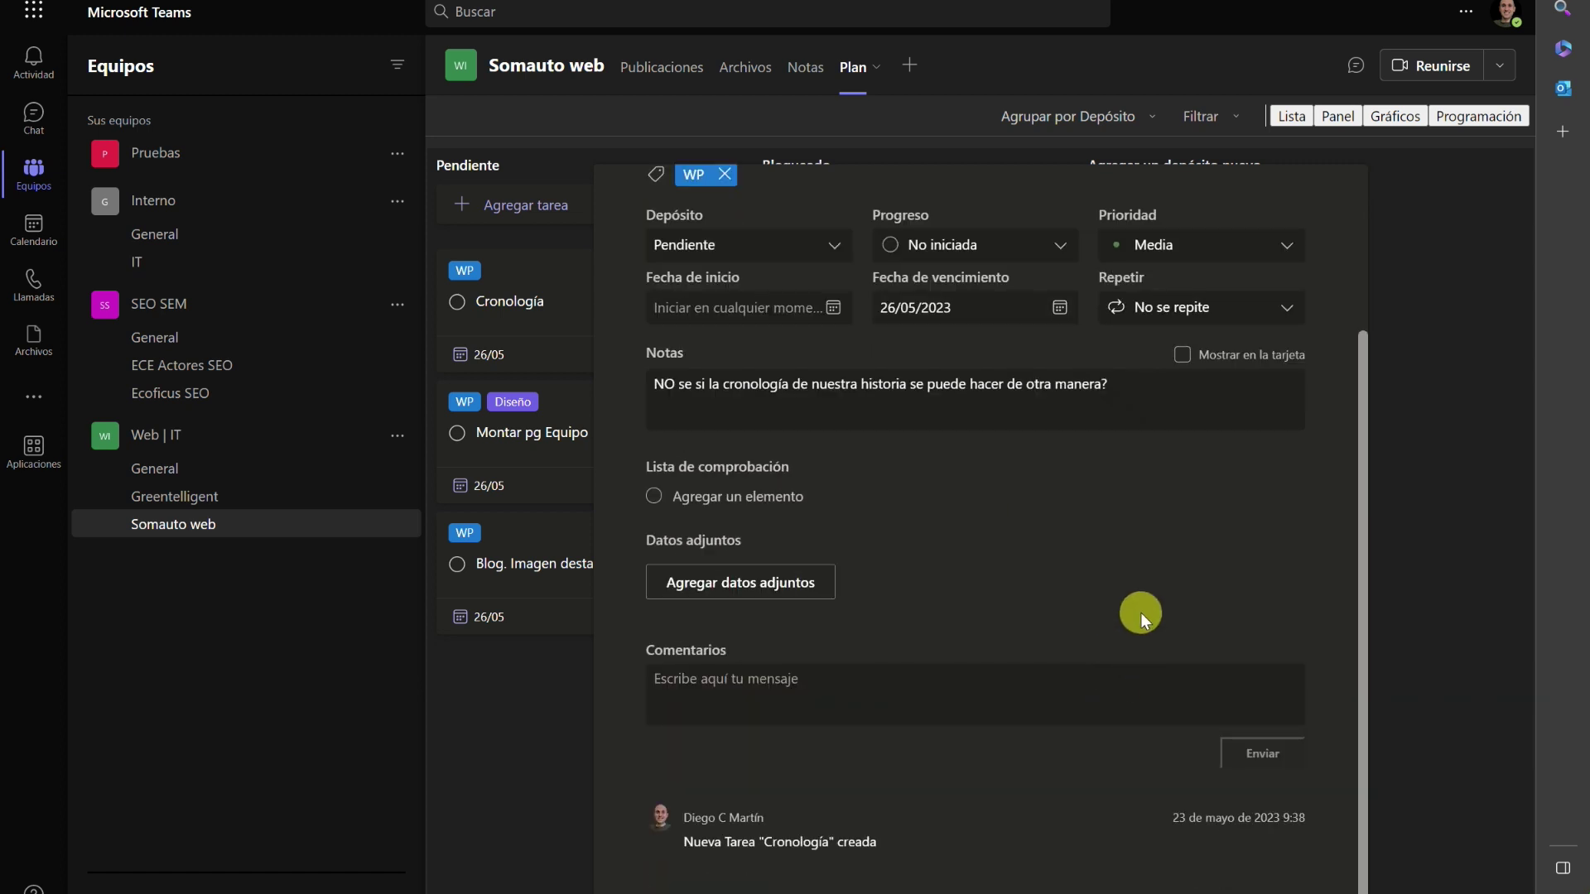
scroll(1159, 497, up, 3)
click(1331, 195)
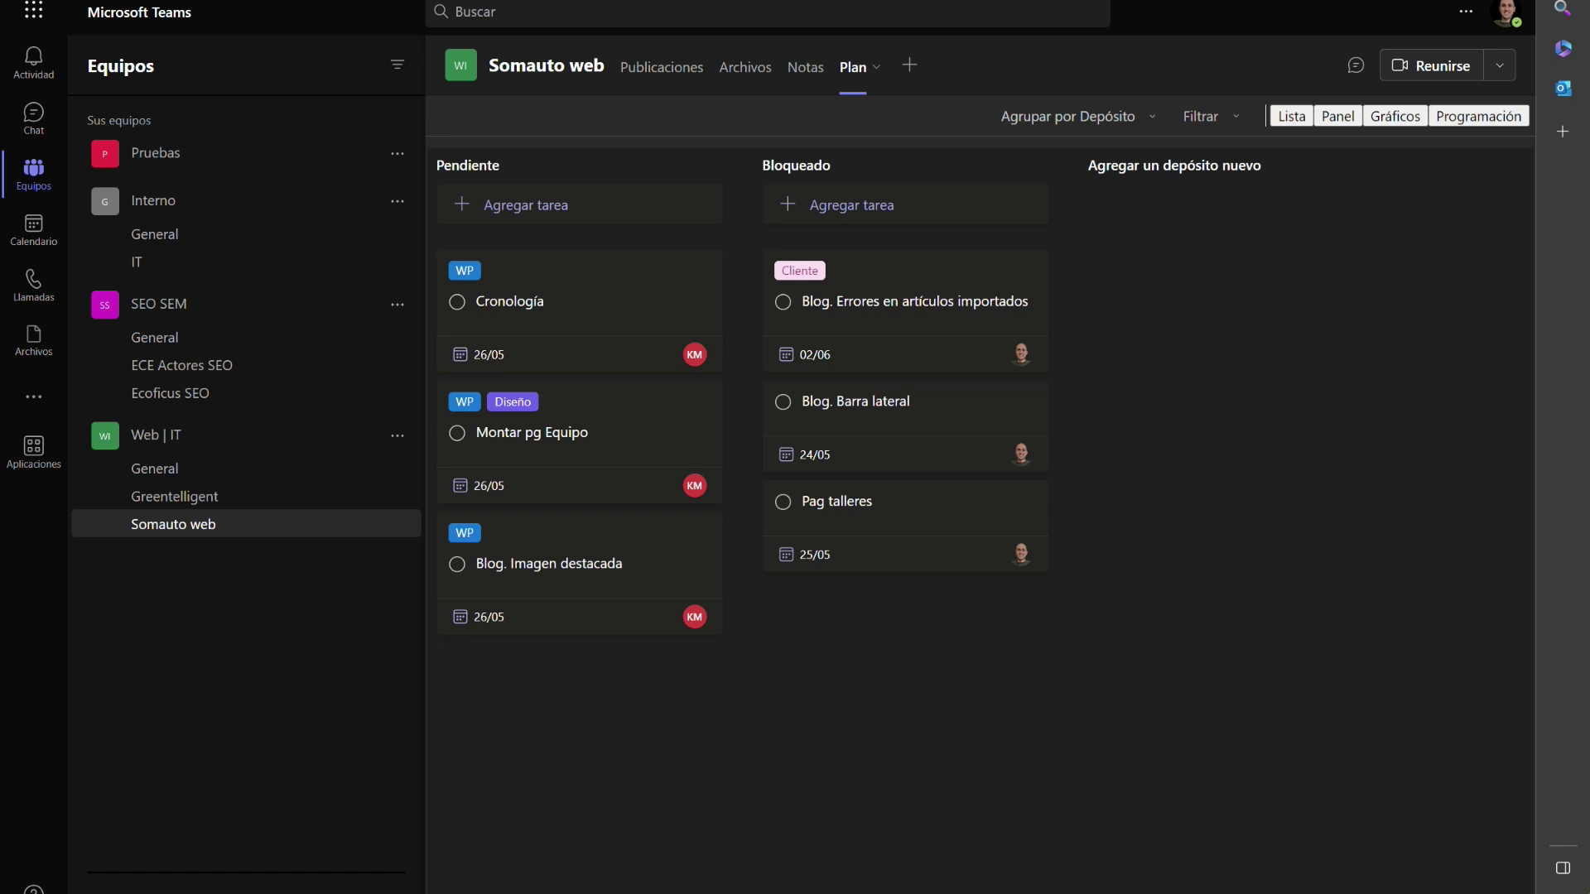
Add a 'Pg servicios, cambiar foto' task to the Pendiente bucket.
click(528, 213)
text(P)
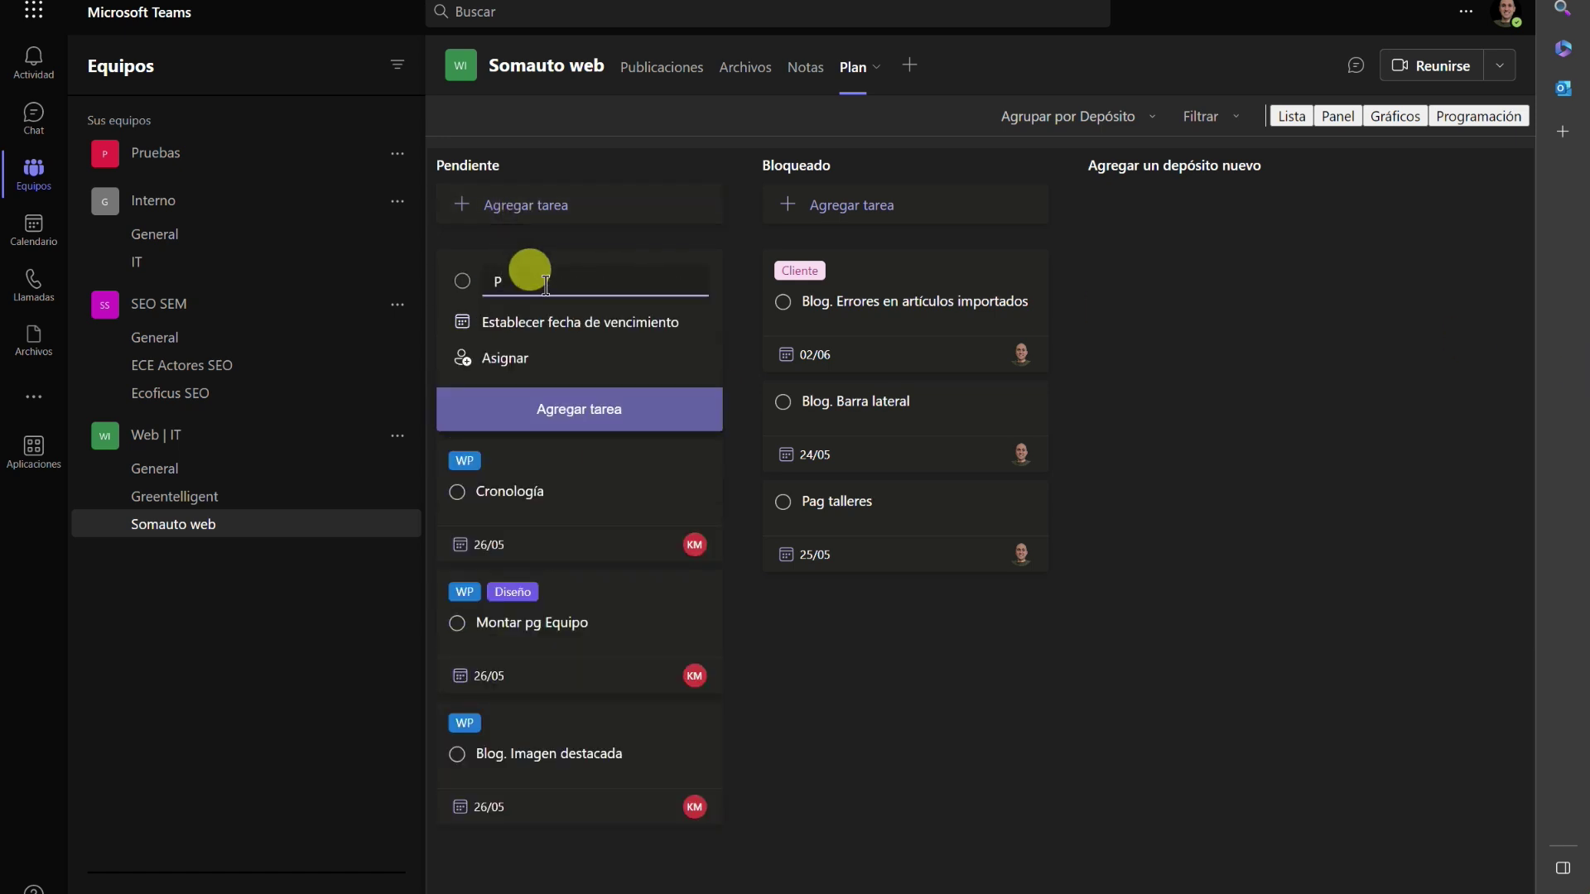
text(g servicios)
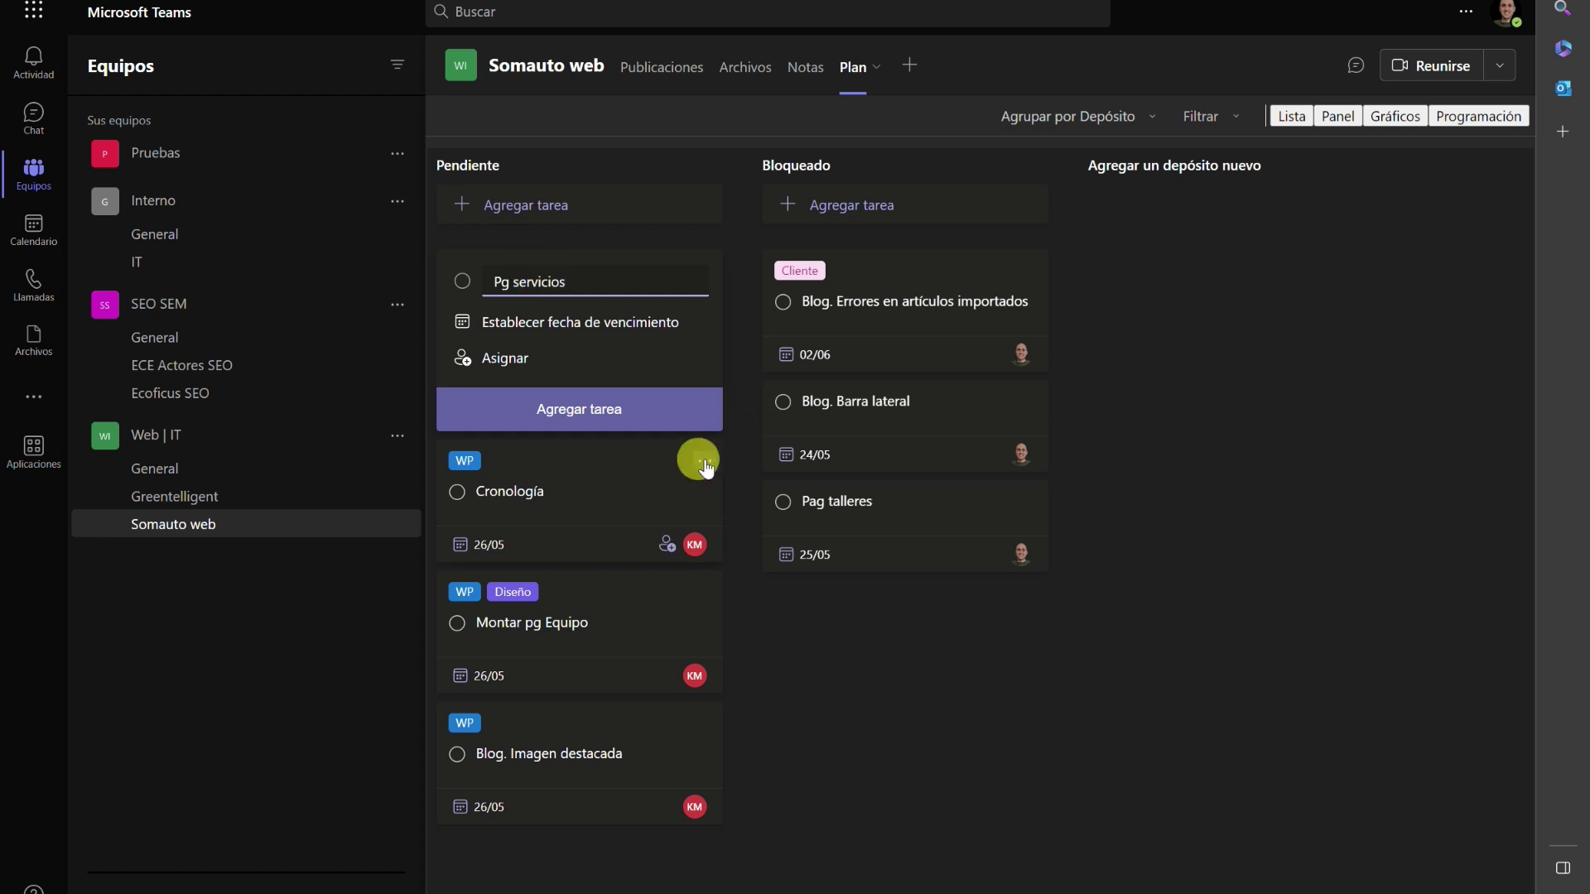
text(, cambiar foto)
key(Return)
key(Escape)
Paste the photo-change note into the new task's notes.
click(550, 273)
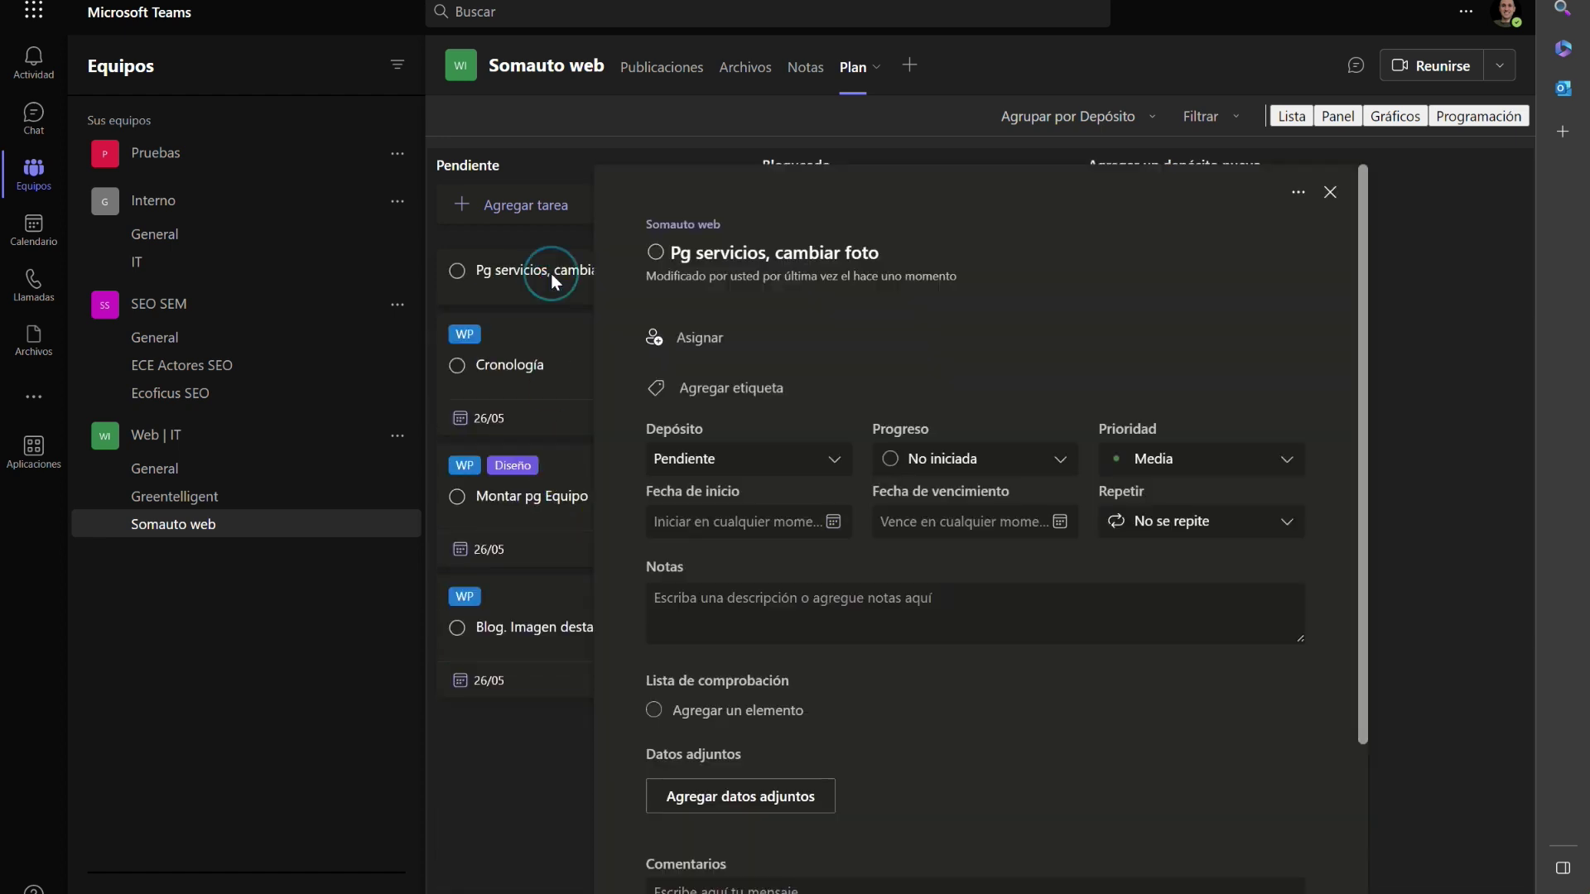
click(750, 596)
text(Pestaña nuestros servicios: aquí pondría mejor una de las fotos del almacén que os envié(os la he pasado en el nuevo enlace por si os ha caducado), si no ya lo cambio yo más adelante.)
Set the due date to 26/05, assign a team member, then reopen the task.
click(916, 523)
click(1011, 706)
click(742, 352)
click(738, 610)
click(1146, 763)
scroll(1146, 764, down, 3)
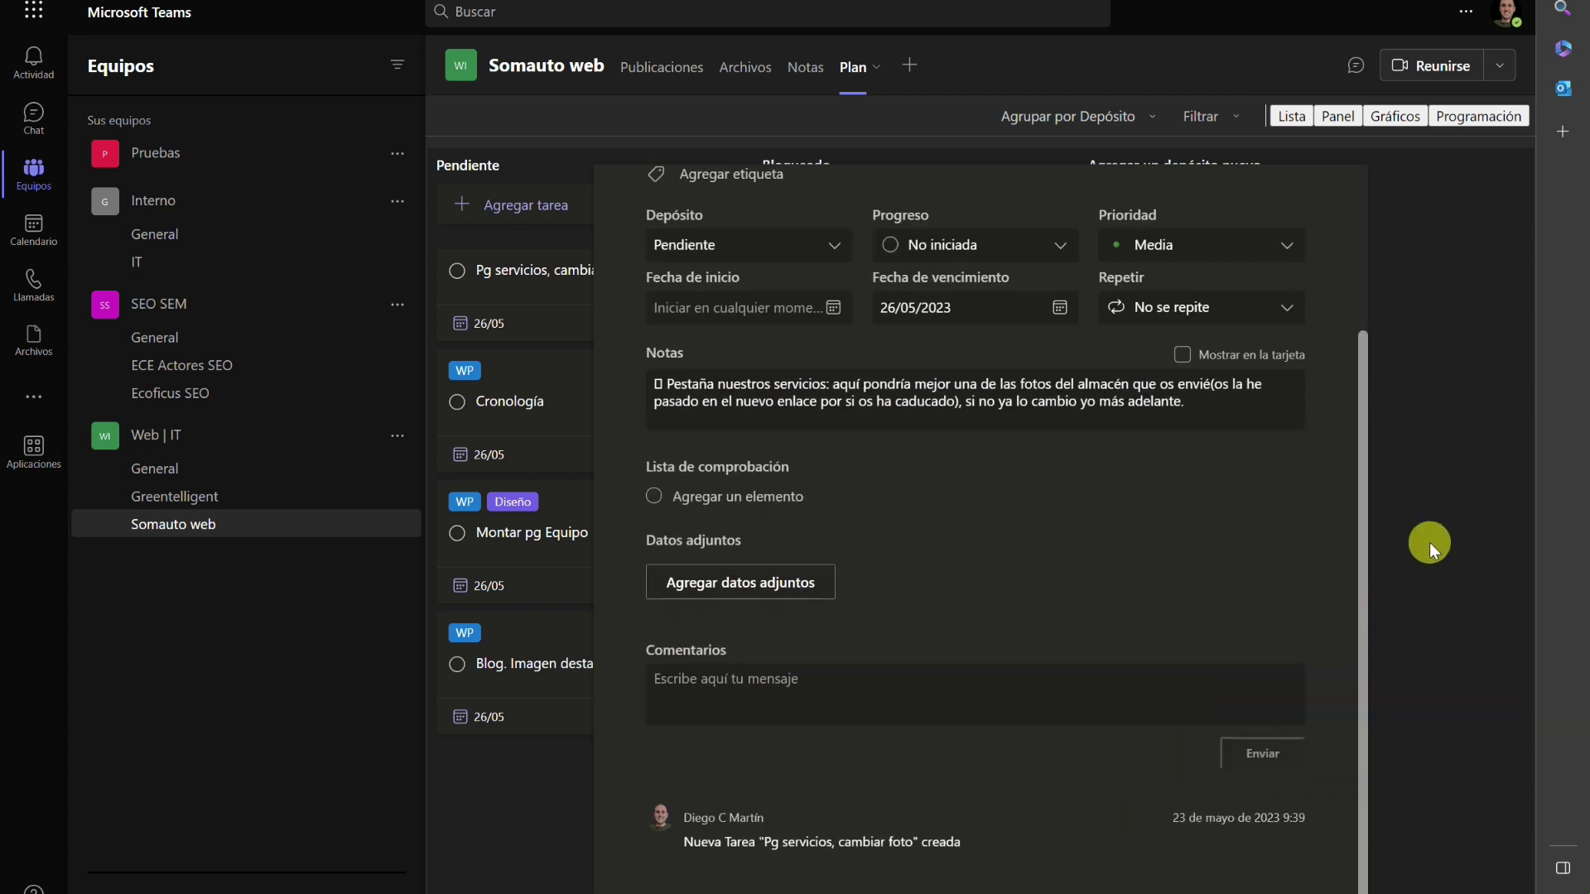
click(1427, 541)
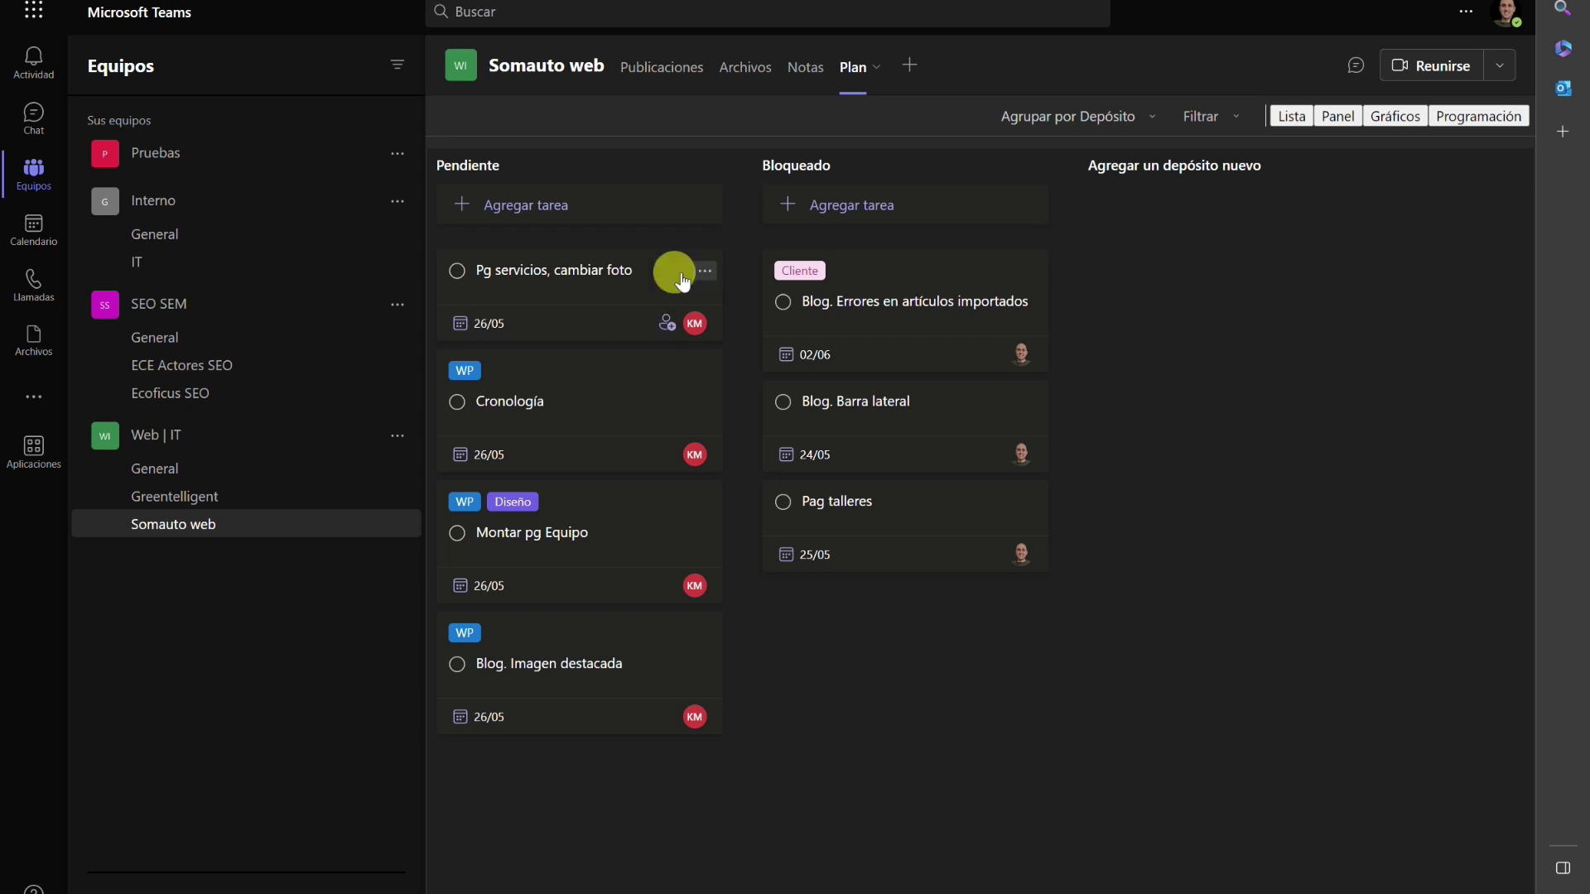
click(662, 319)
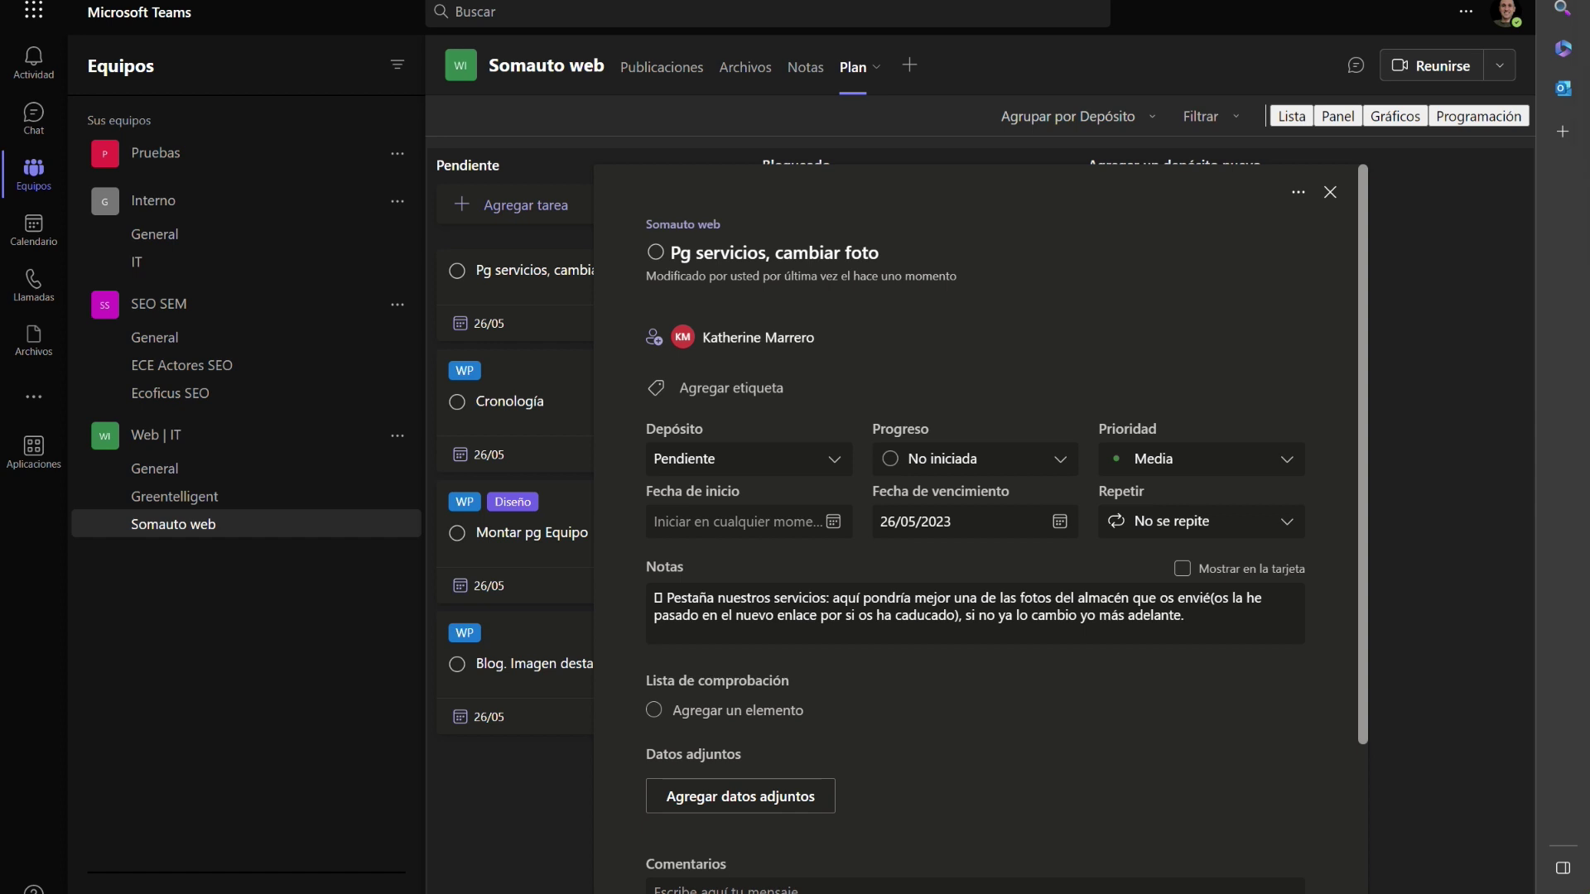
Attach foto a cambiar.png from the Downloads folder to the task.
click(758, 799)
click(752, 708)
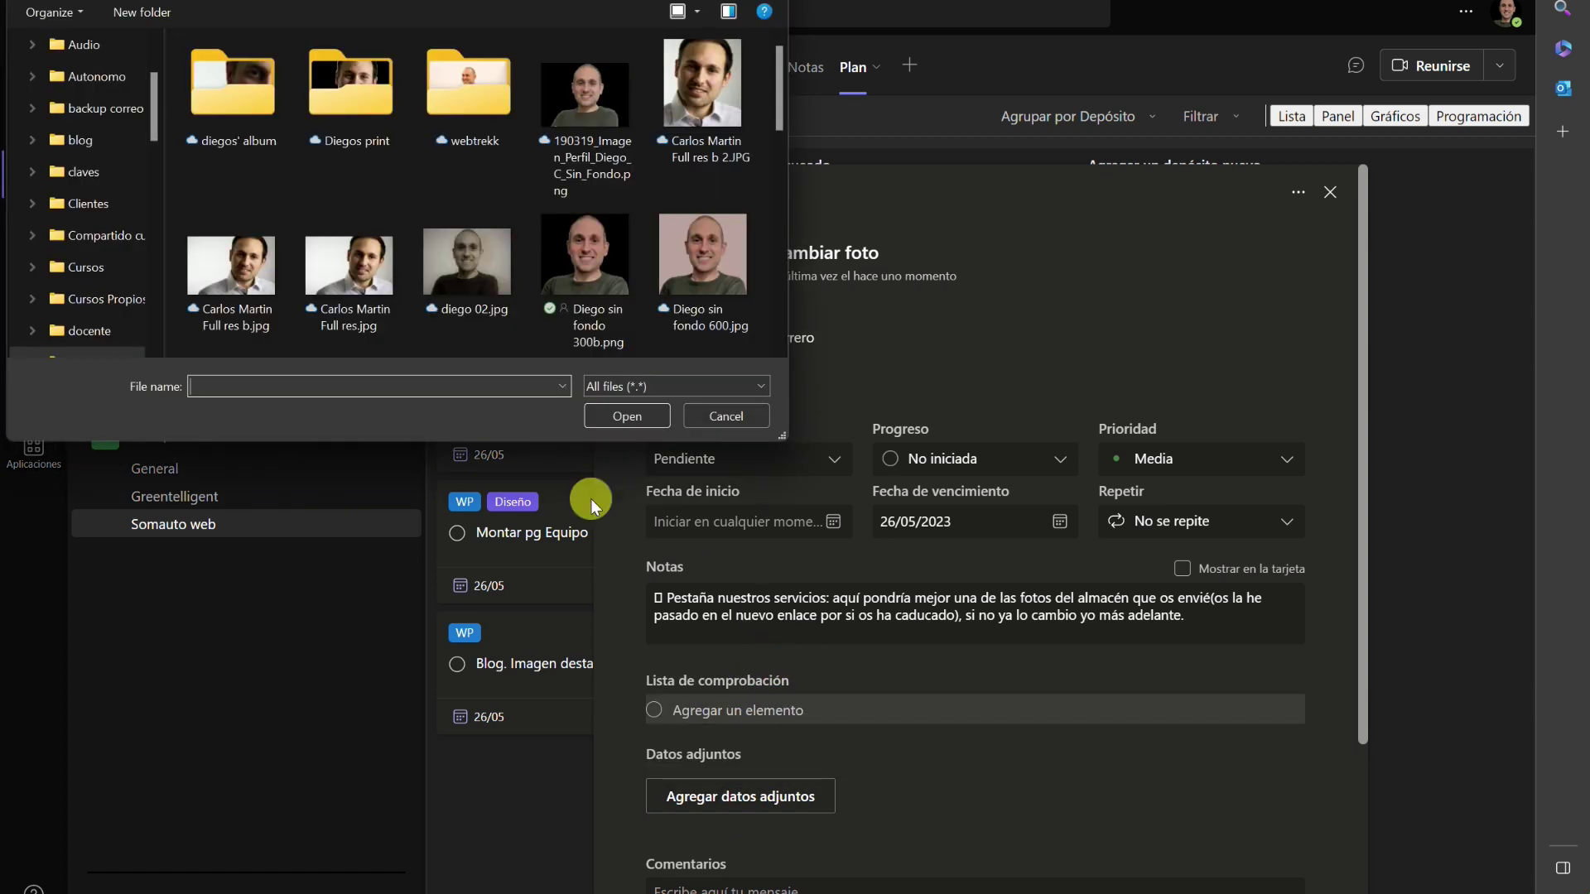
scroll(74, 132, down, 3)
click(83, 108)
click(290, 101)
click(627, 415)
scroll(1075, 665, down, 3)
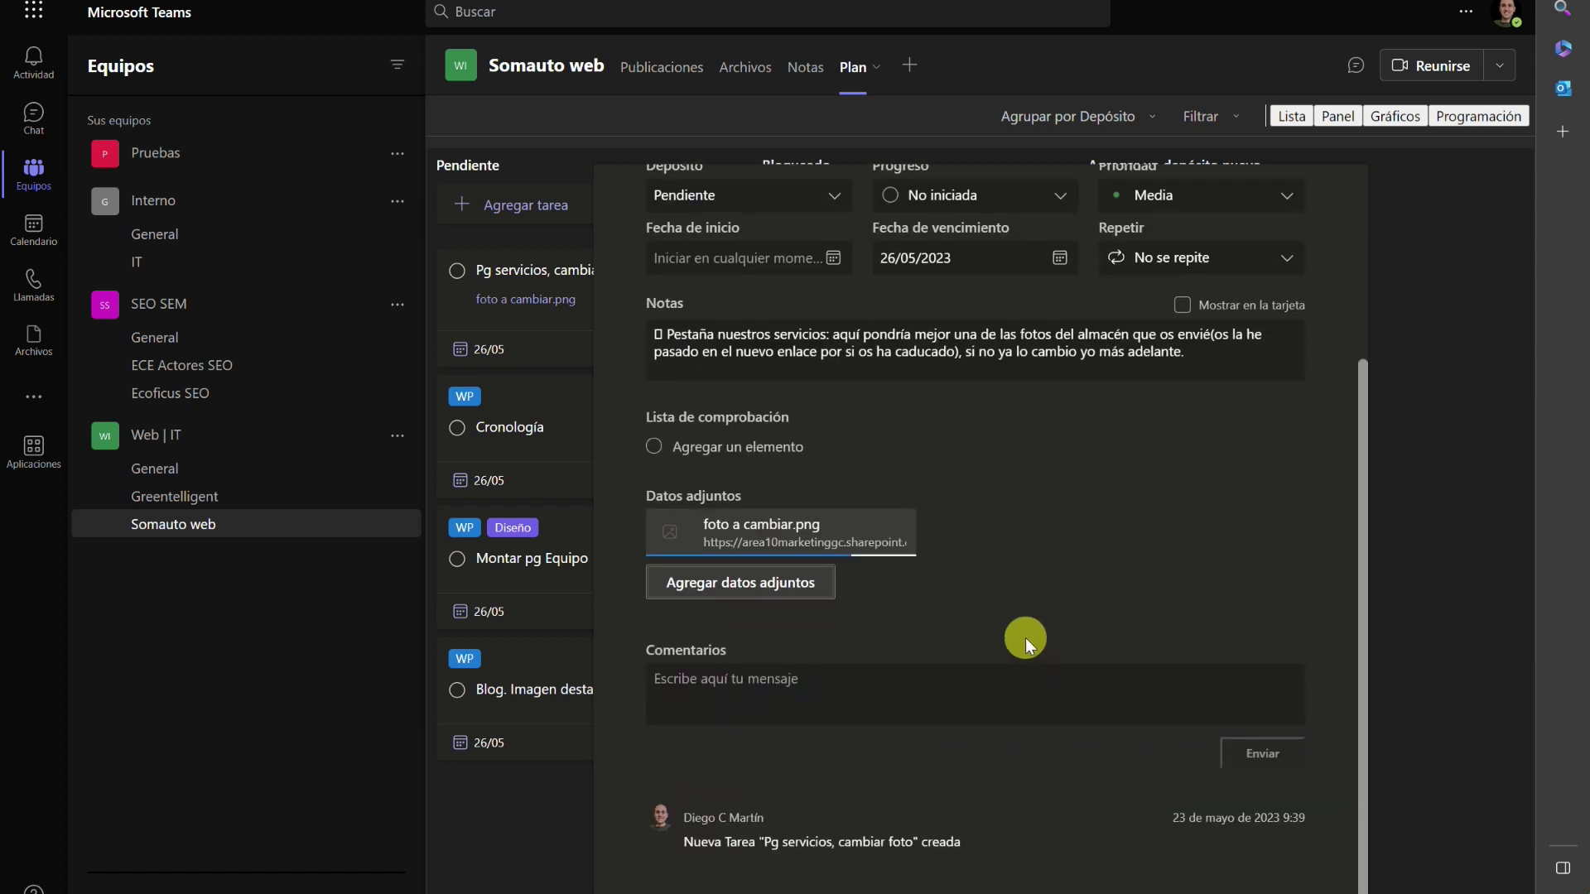
Keep the image off the card preview and close the task details.
click(1152, 537)
click(1151, 547)
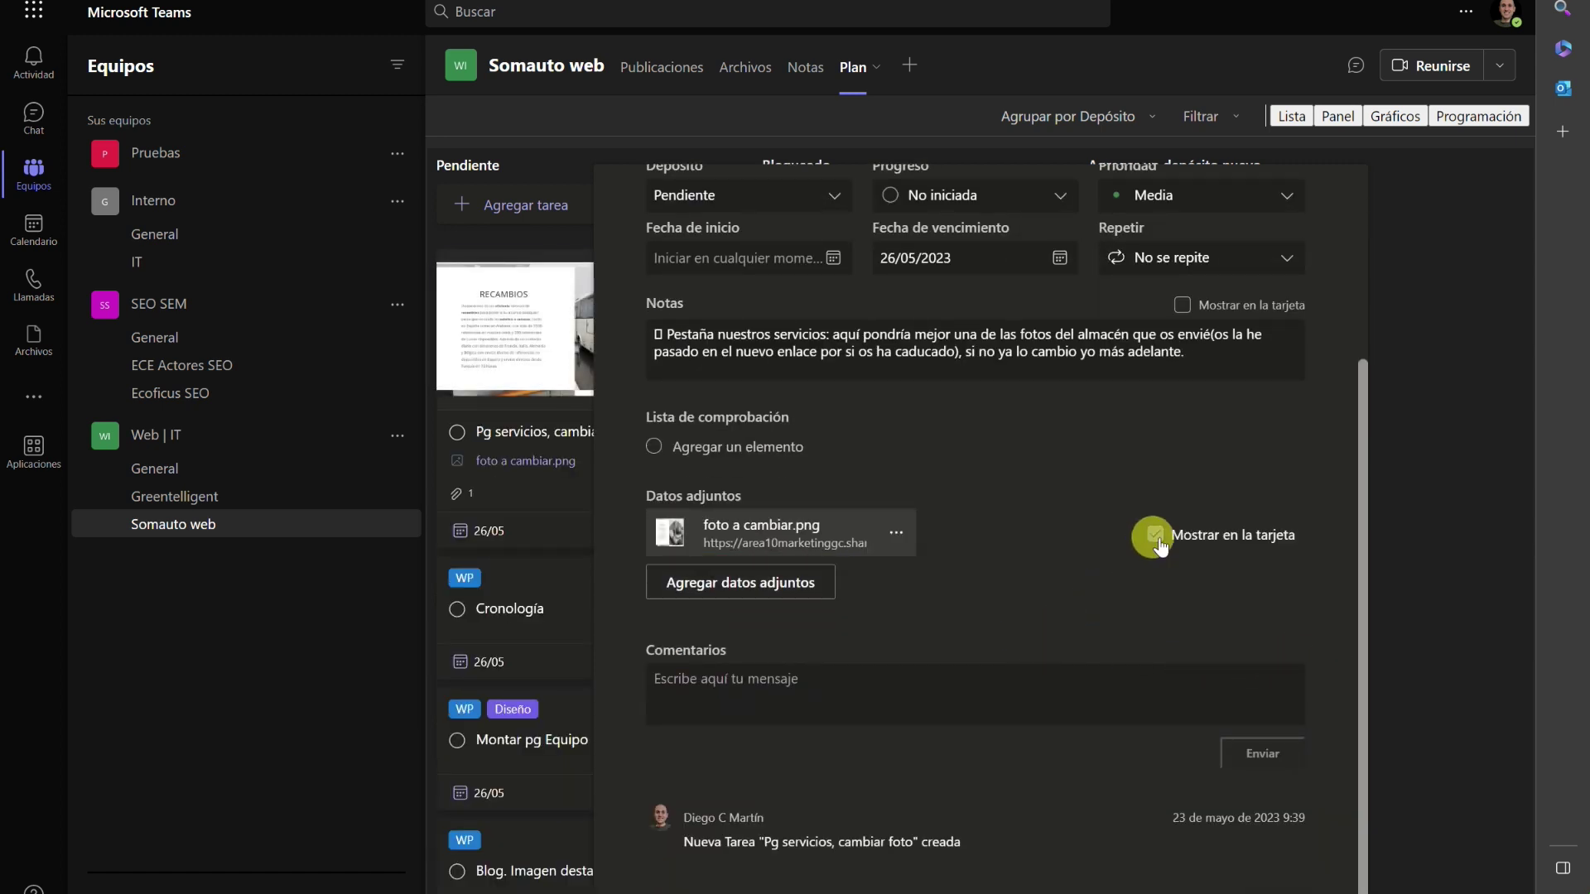
click(1403, 569)
click(617, 469)
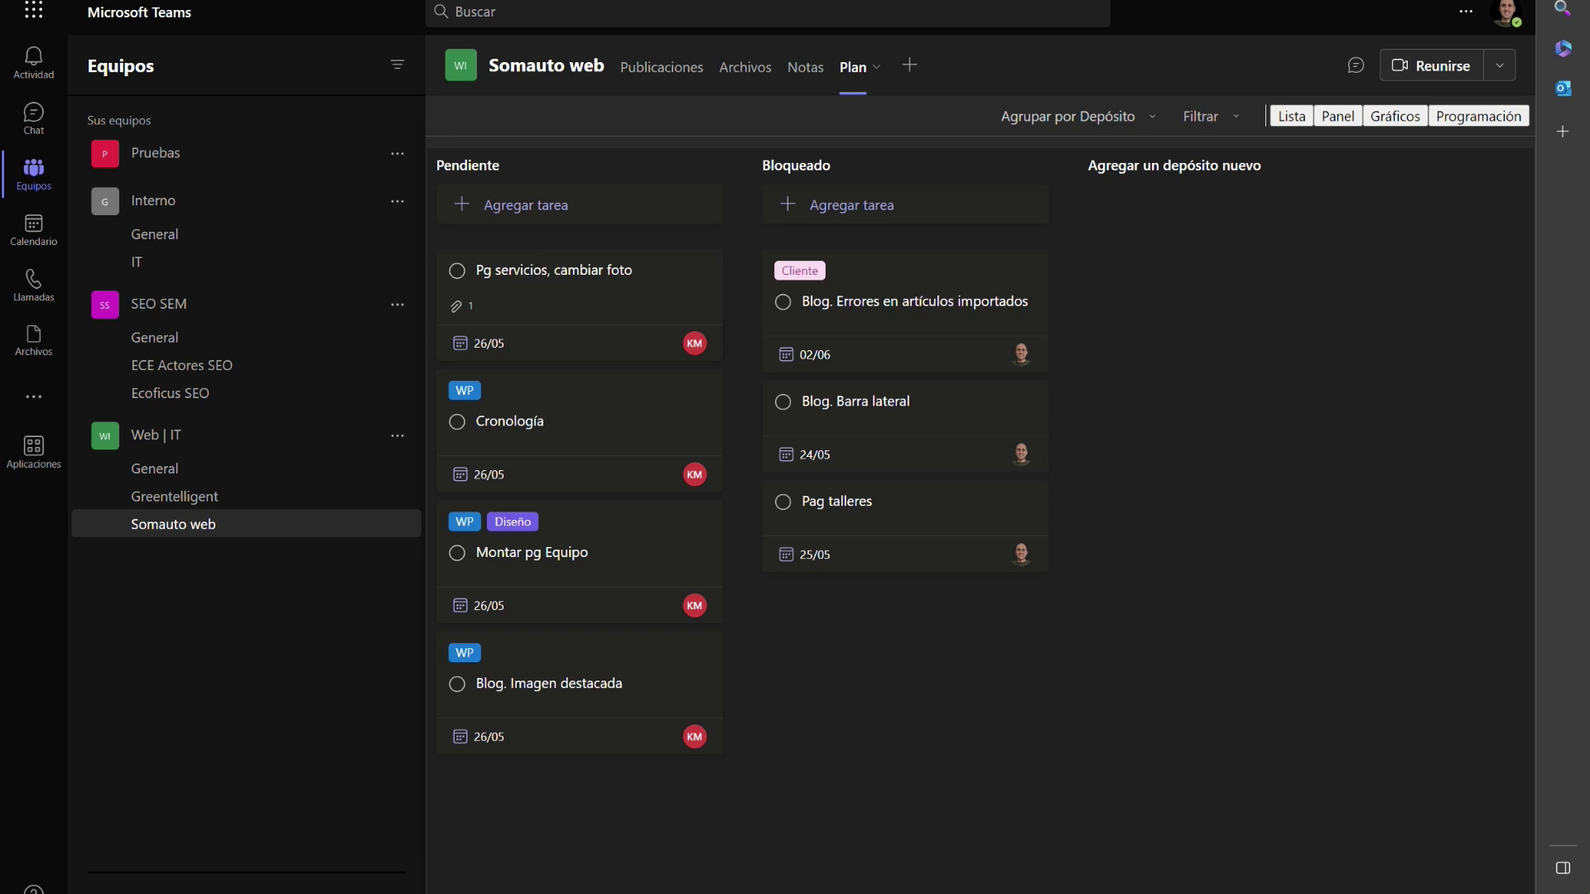
click(965, 763)
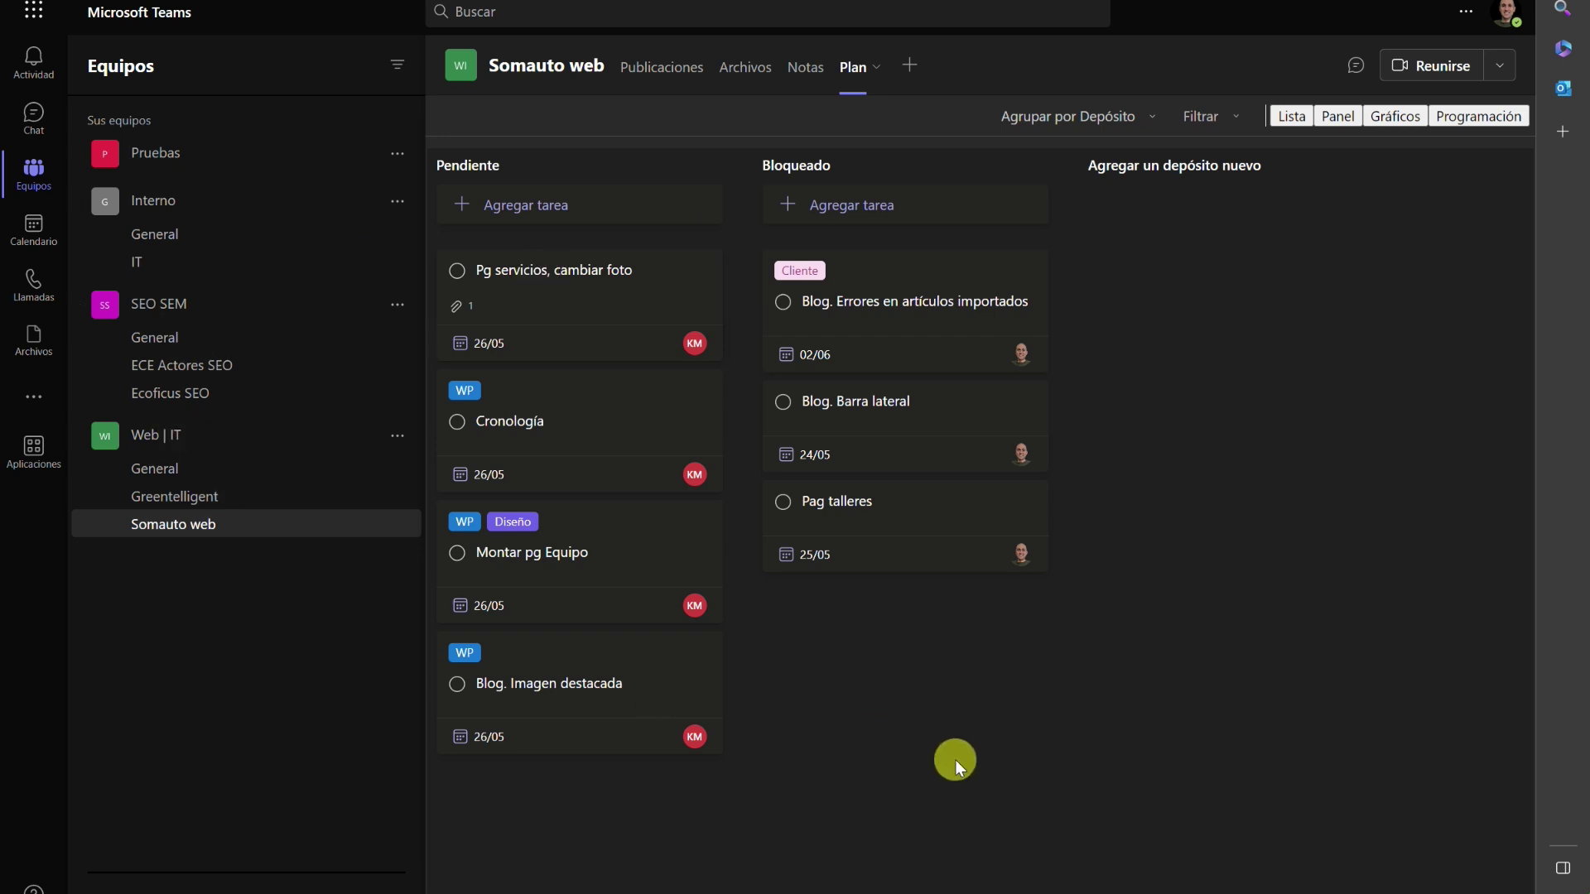